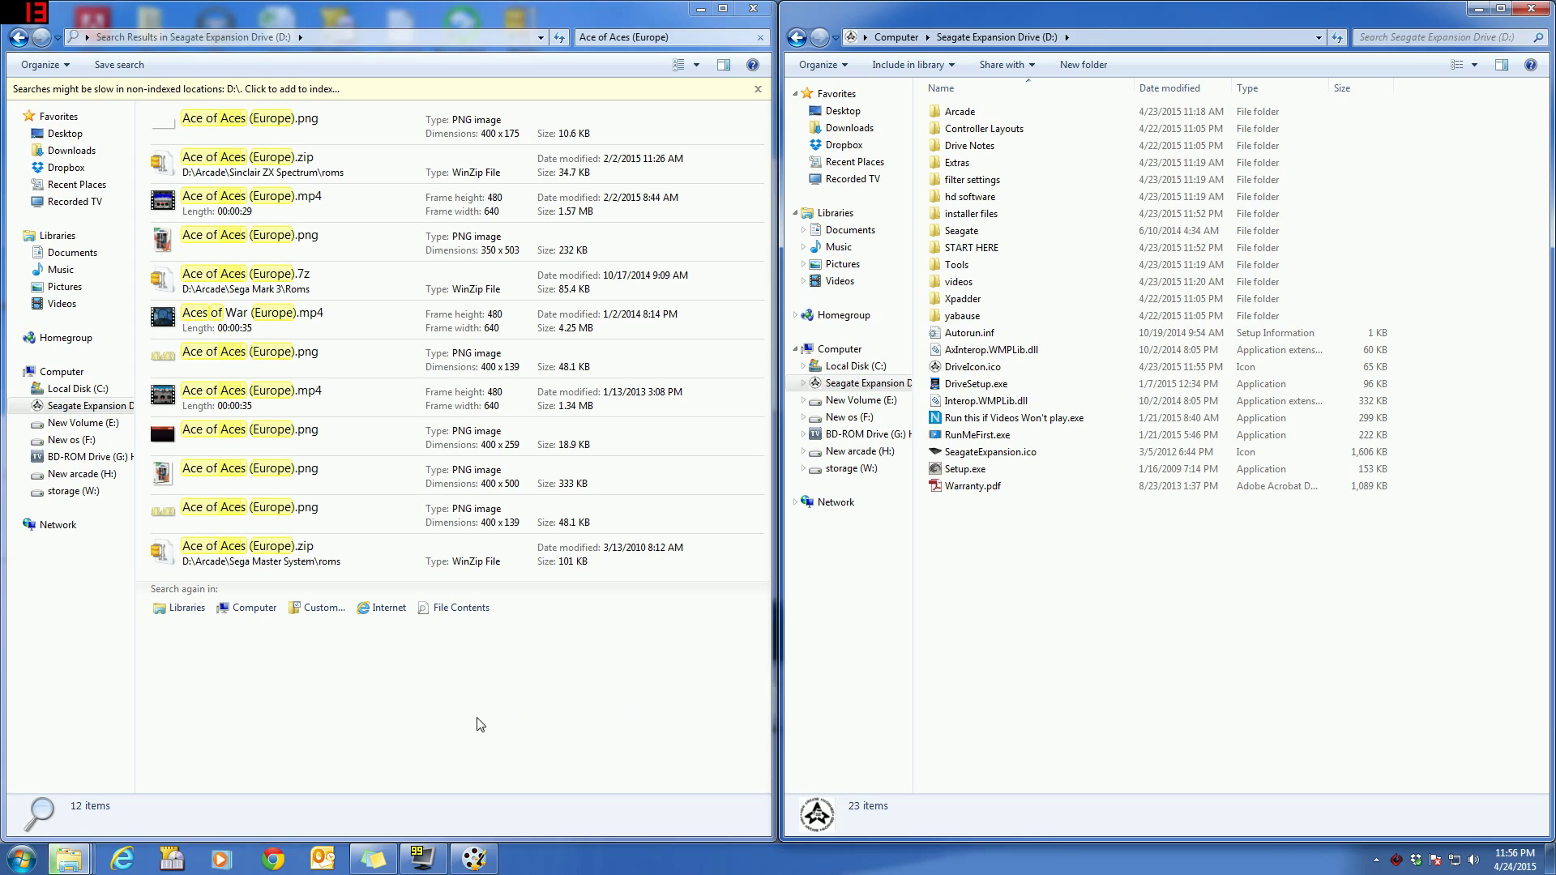
pyautogui.click(456, 720)
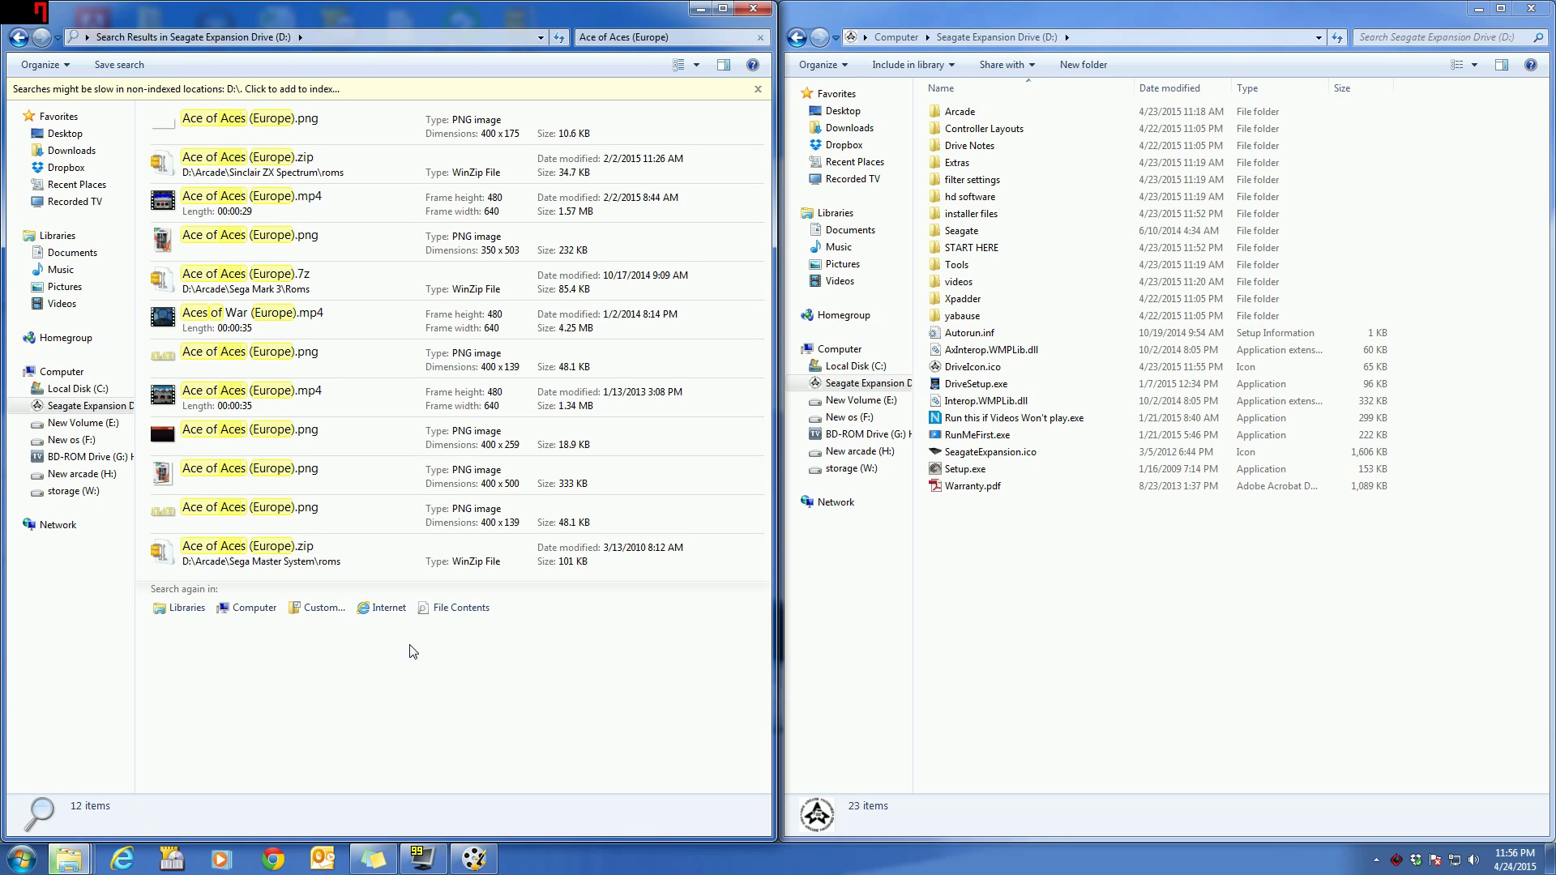
pyautogui.click(362, 398)
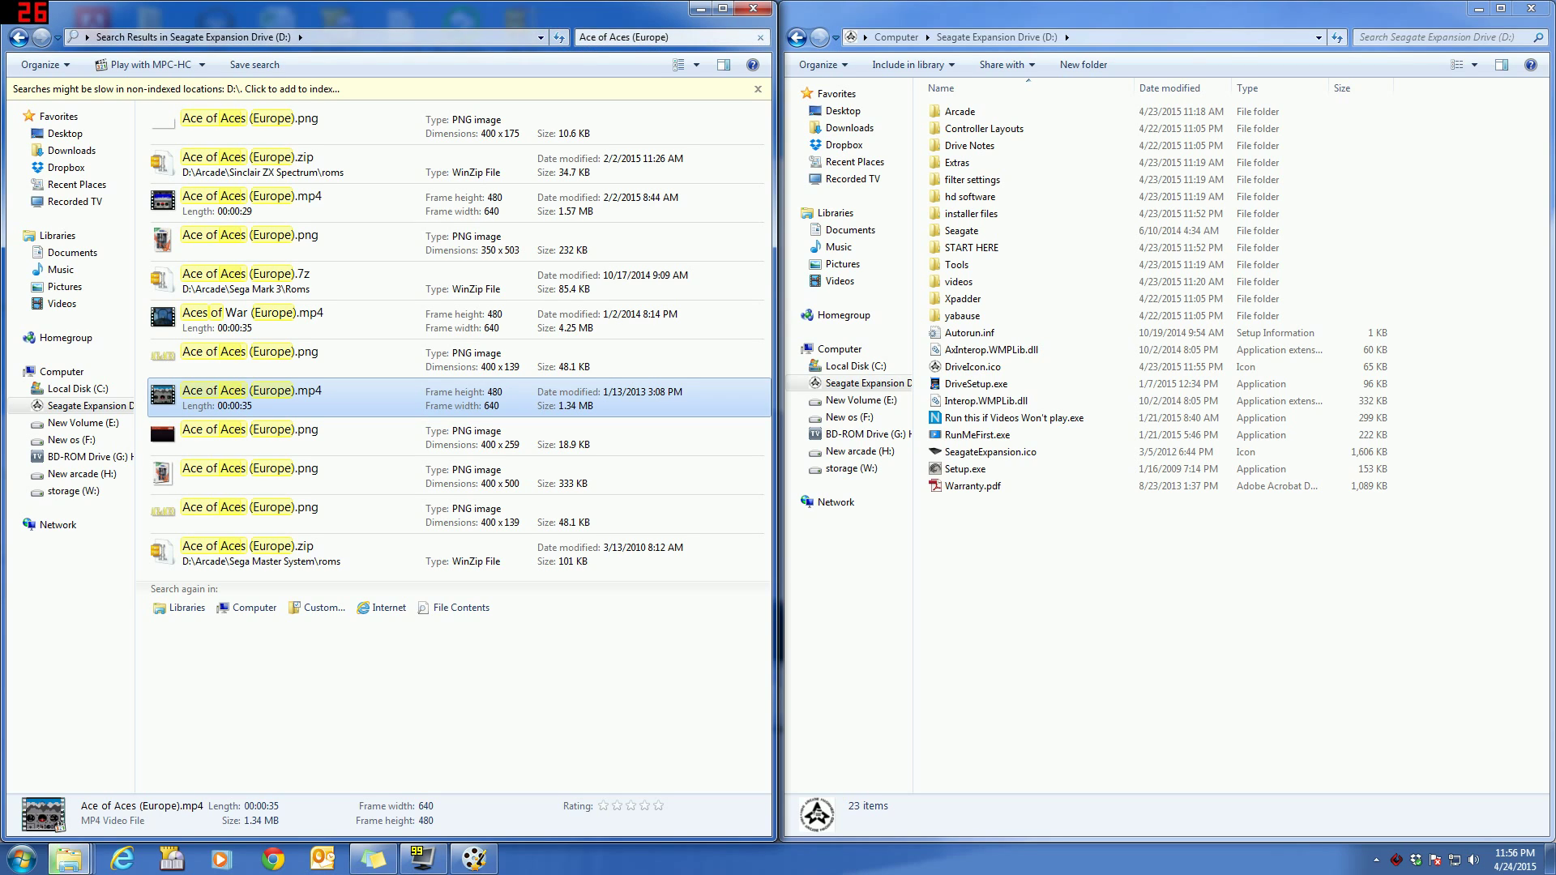
pyautogui.hotkey('ctrl', 'e')
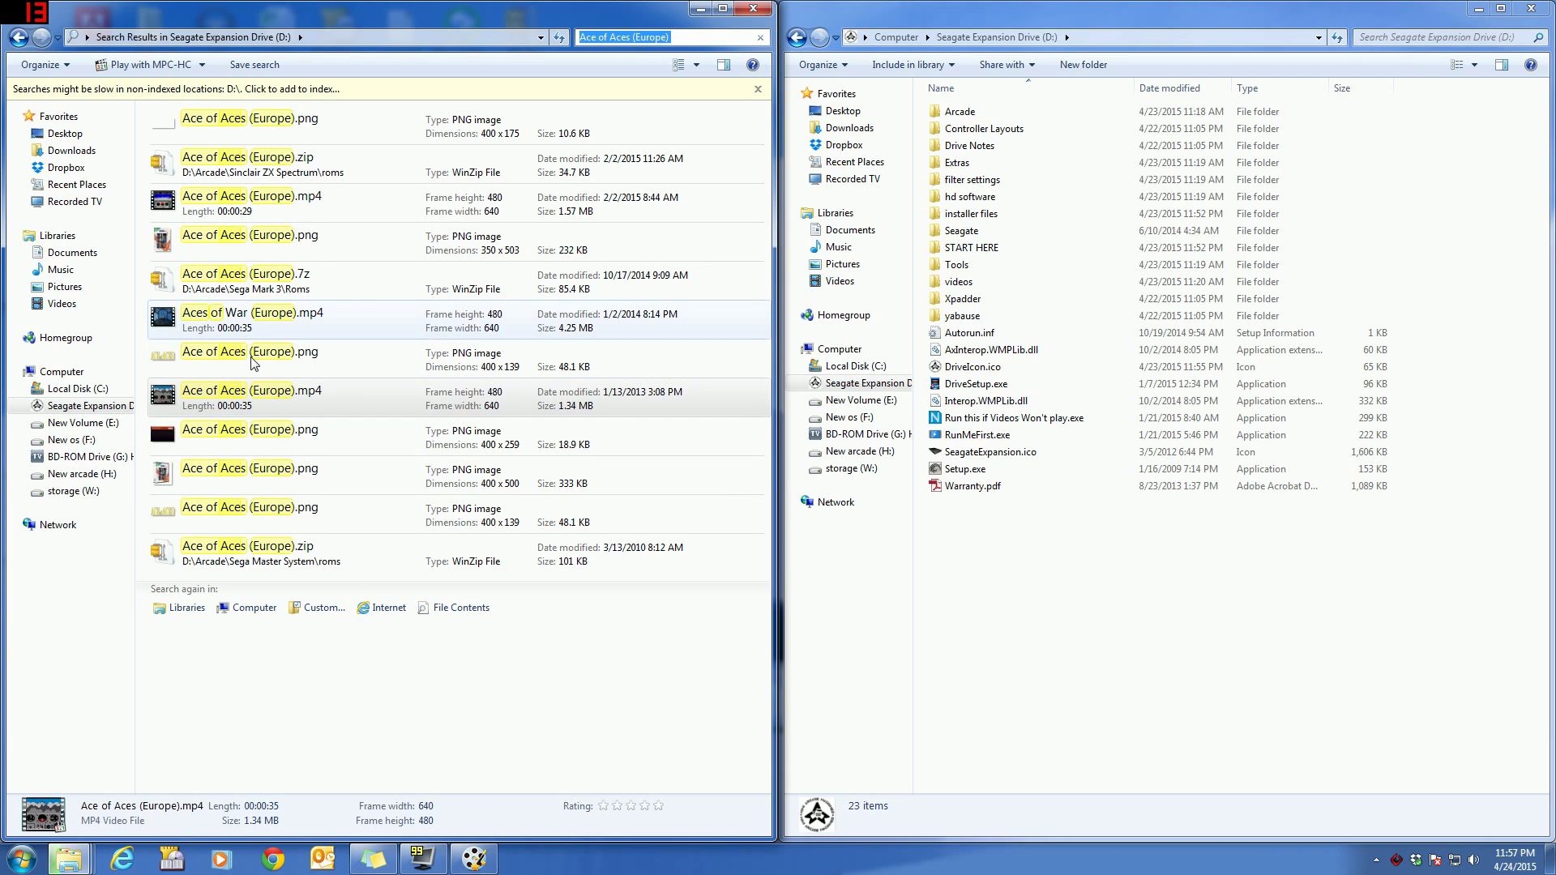
# Preview the 400 x 259 and 400 x 500 Ace of Aces (Europe).png images from the search results, closing each one after viewing
pyautogui.rightClick(233, 438)
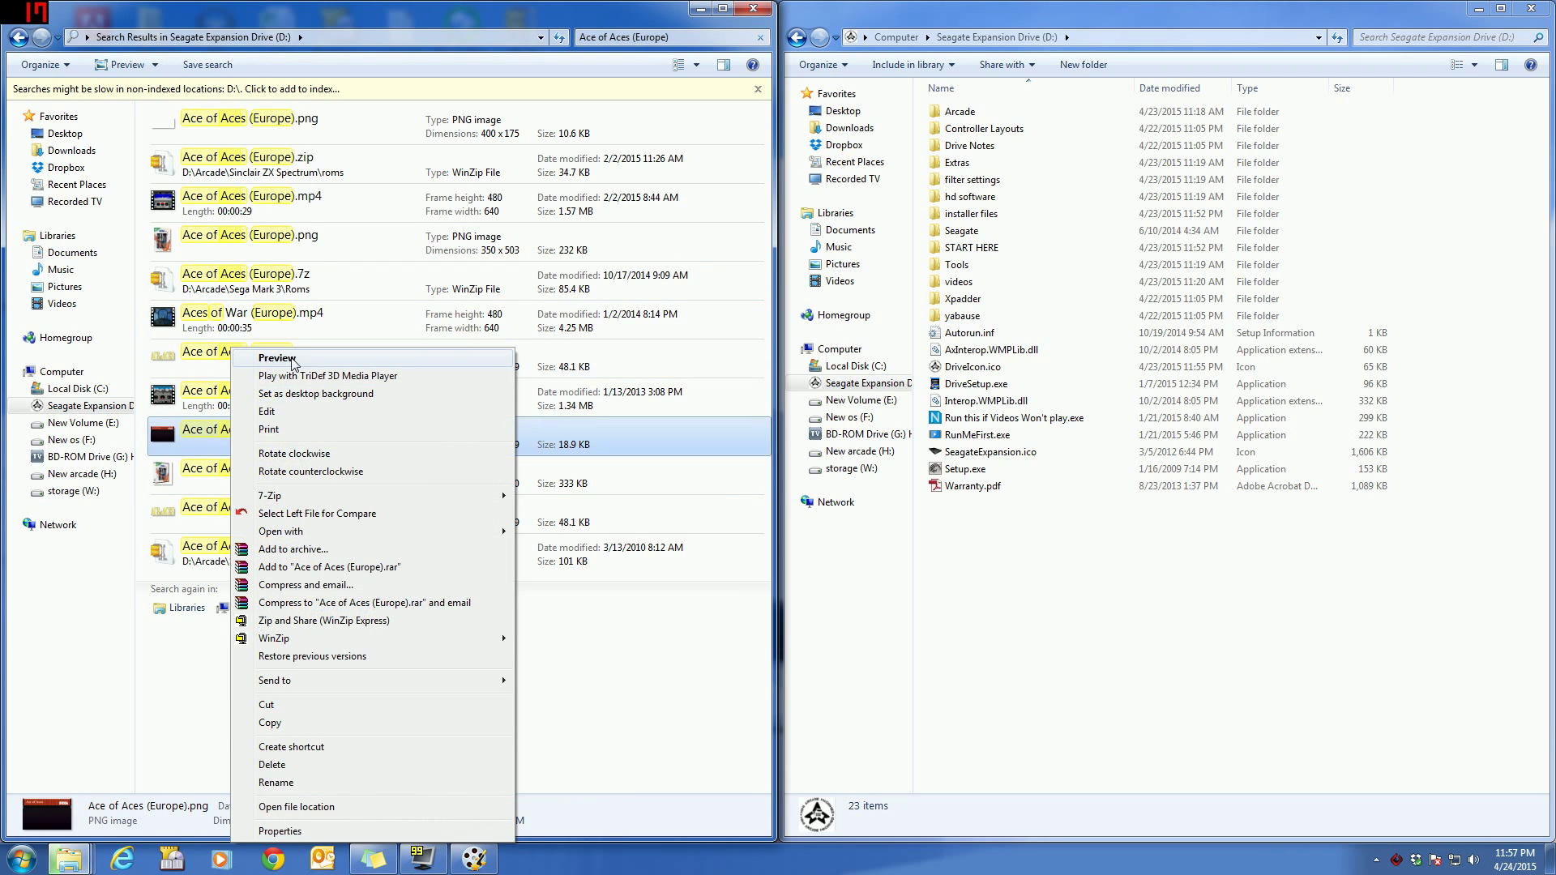
pyautogui.click(291, 361)
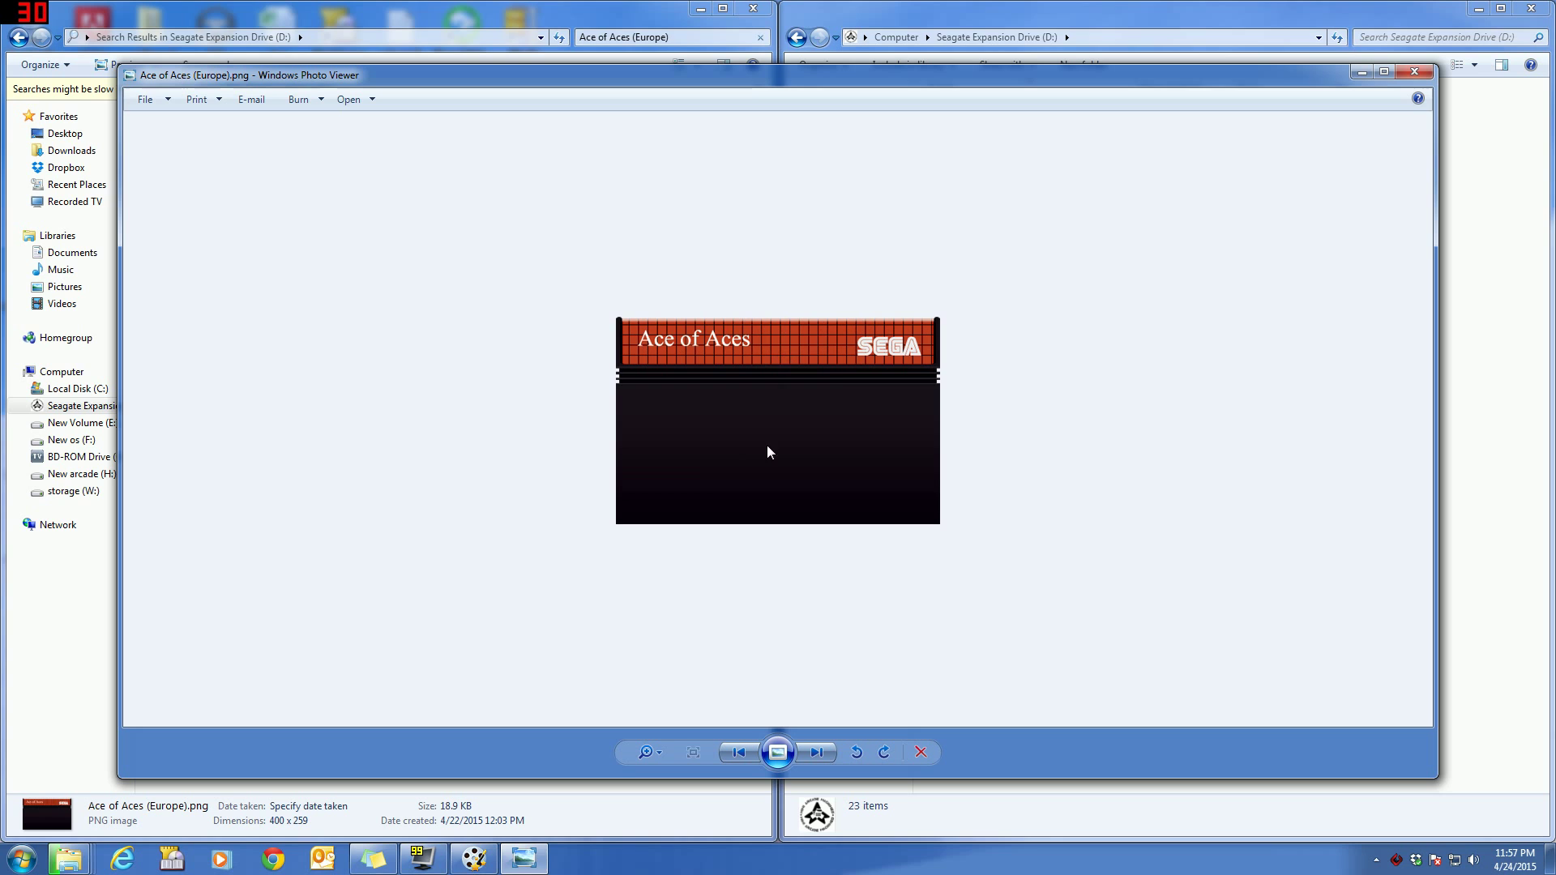
pyautogui.click(1414, 71)
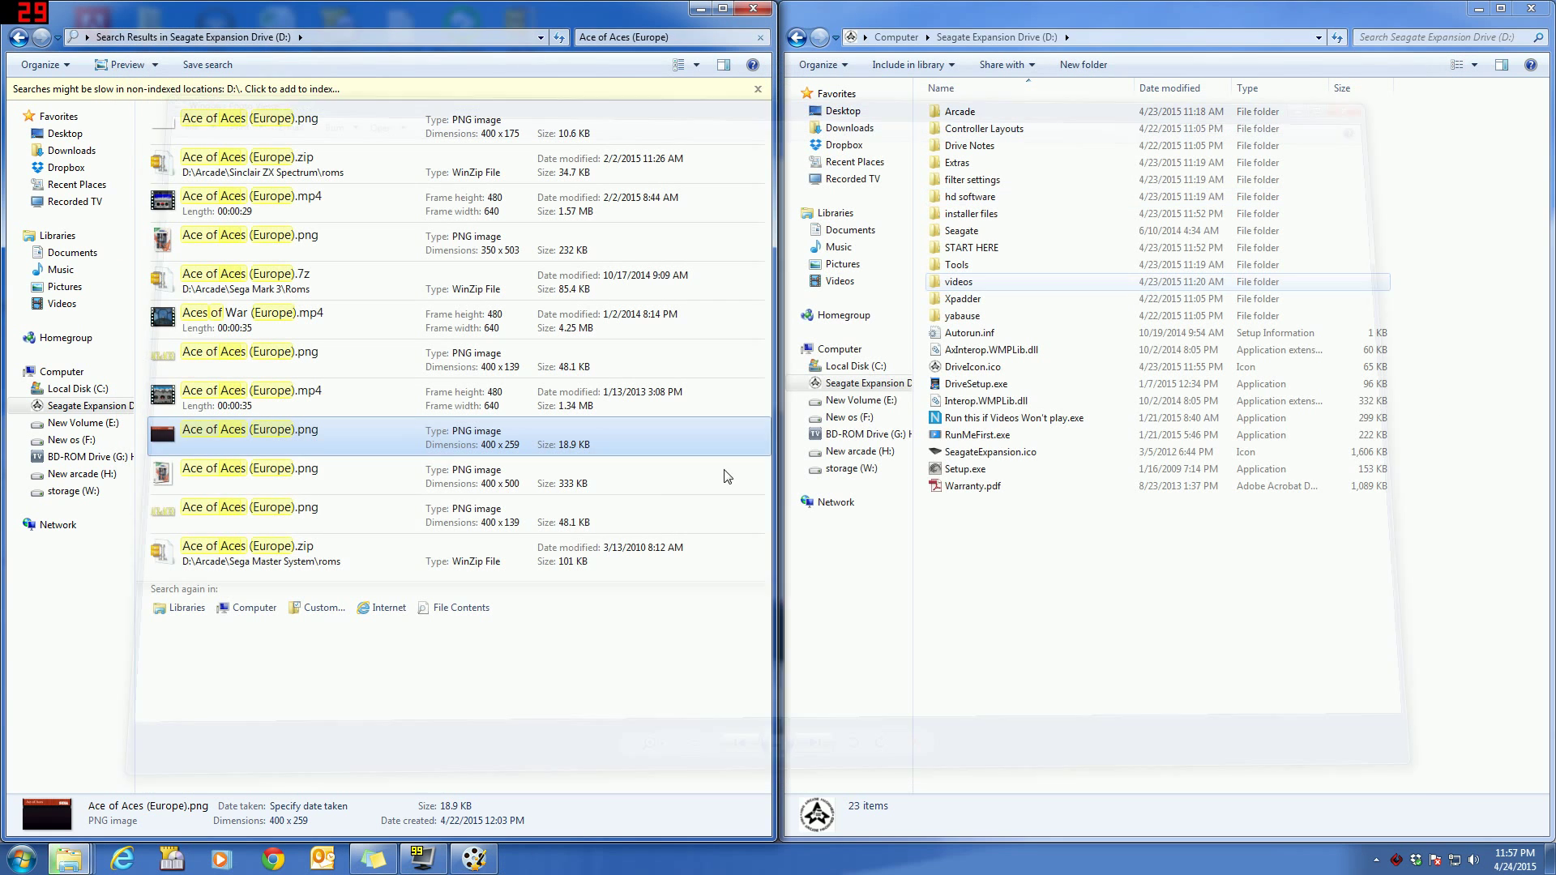
pyautogui.rightClick(217, 473)
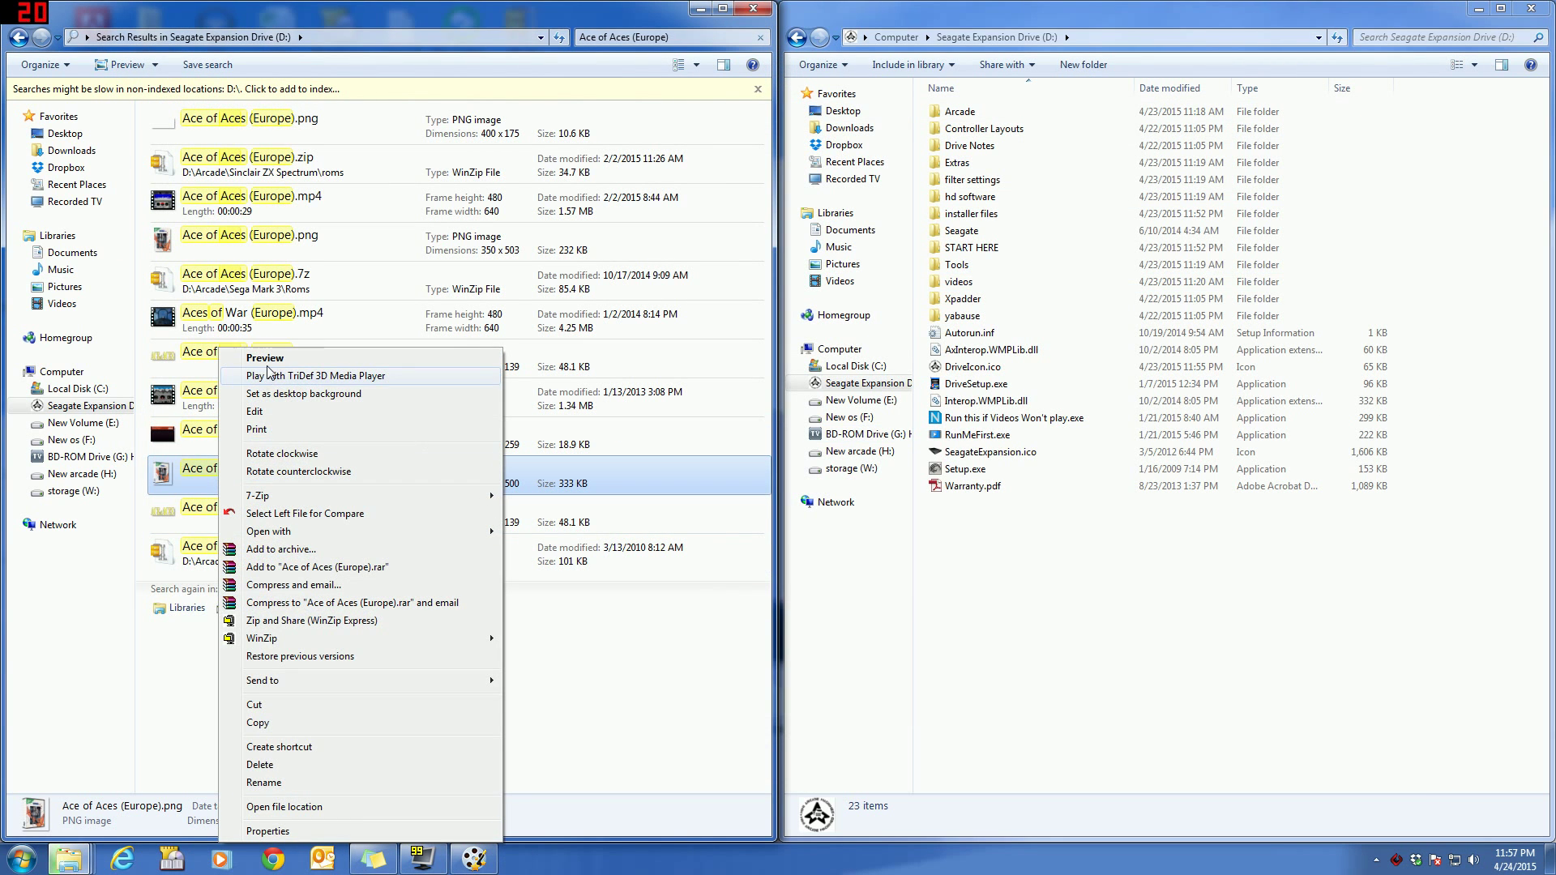
pyautogui.click(271, 361)
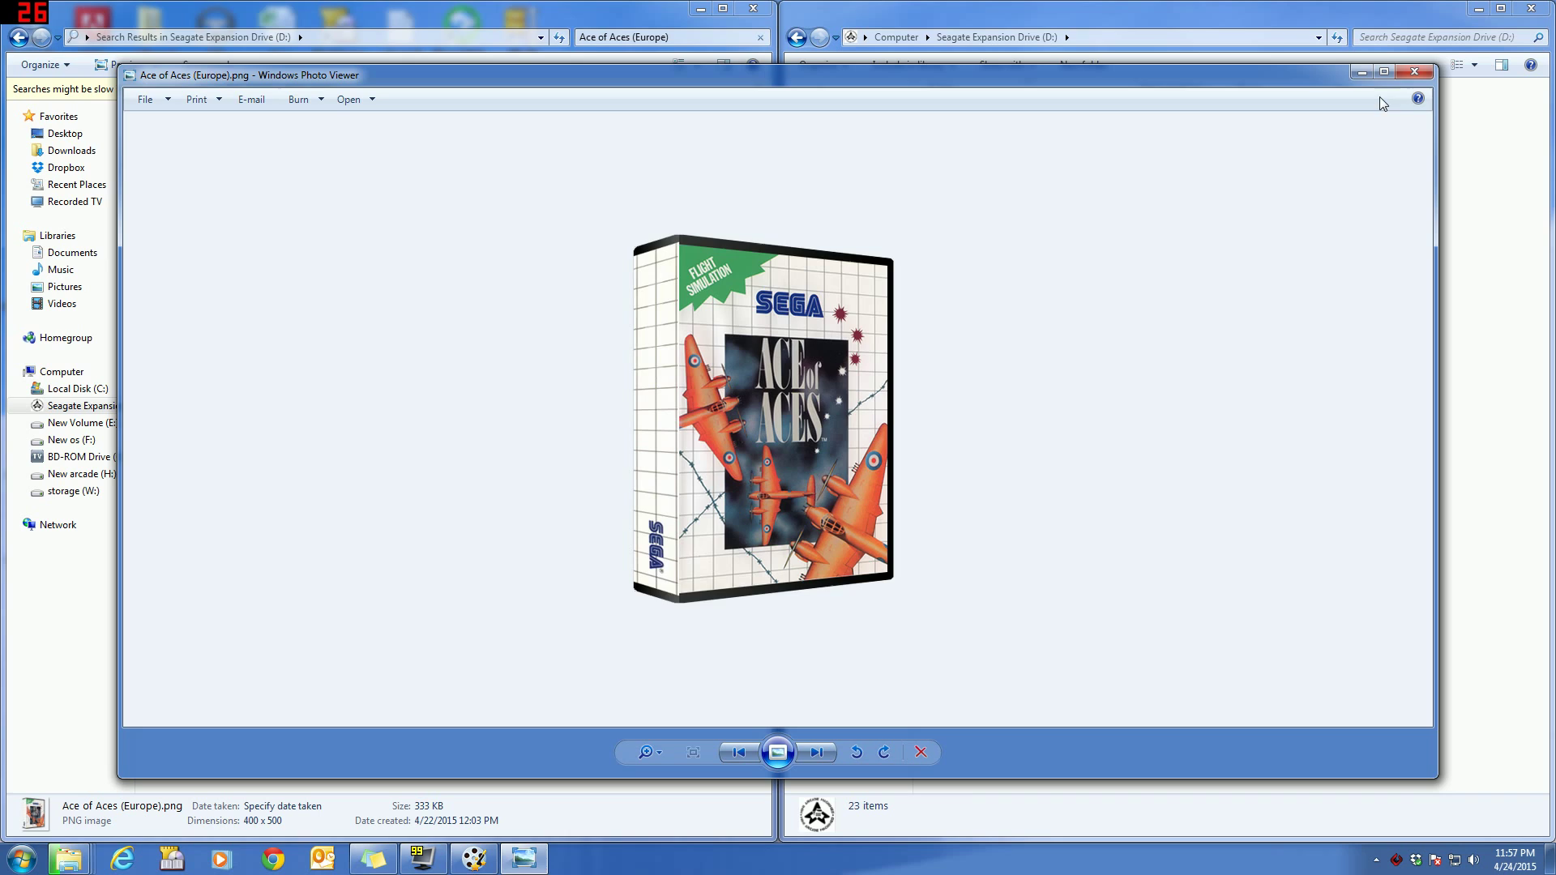
pyautogui.click(1415, 71)
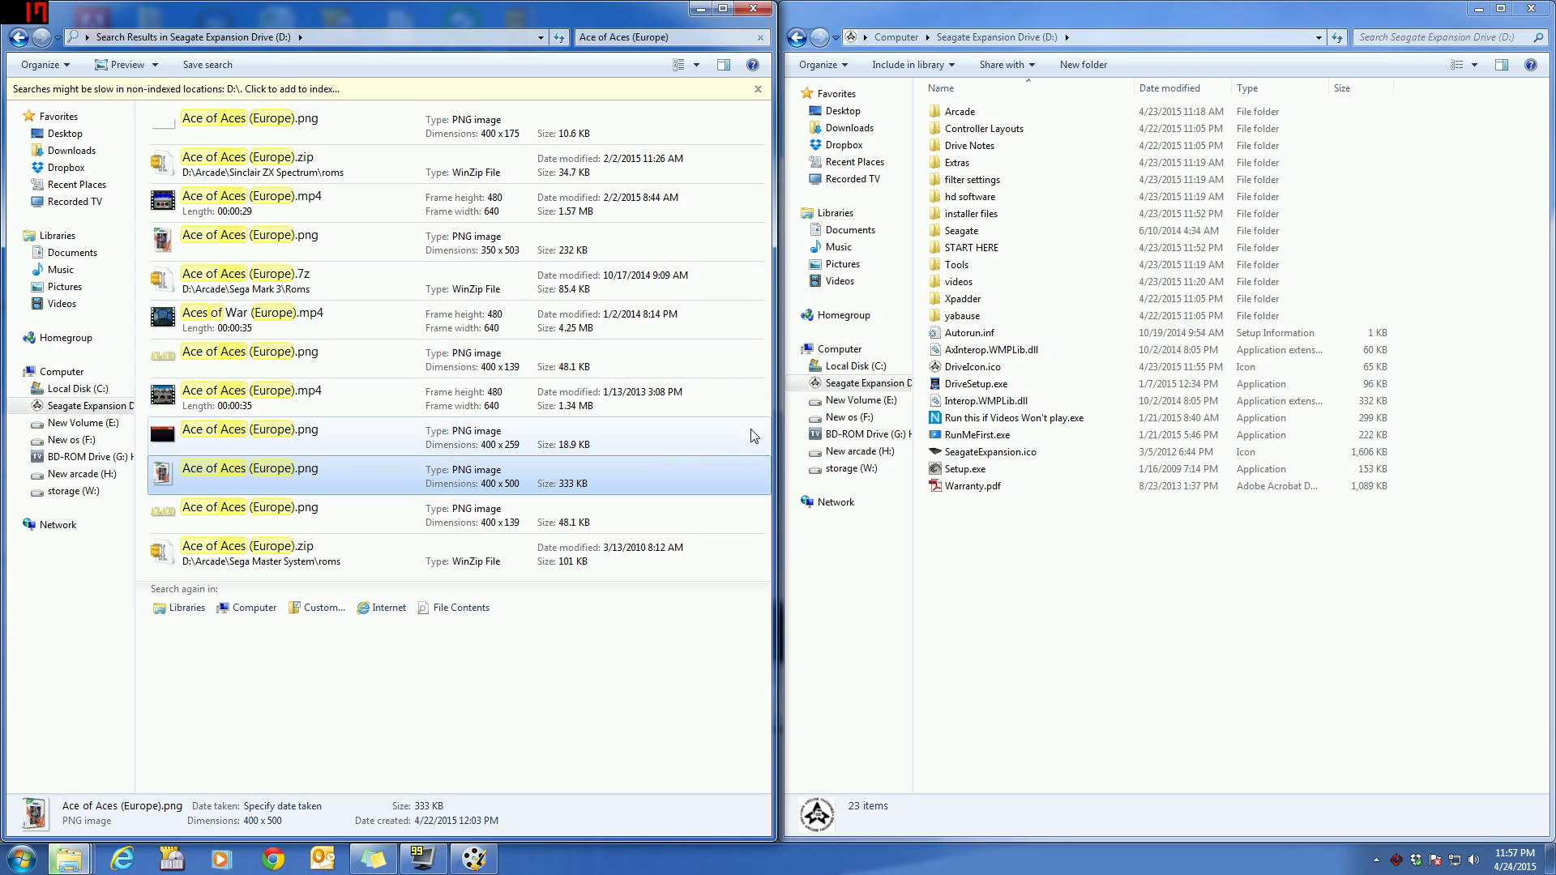
# Browse to the Arcade\Sega Master System\roms folder on drive D: and select Ace of Aces (Europe).zip
pyautogui.doubleClick(961, 112)
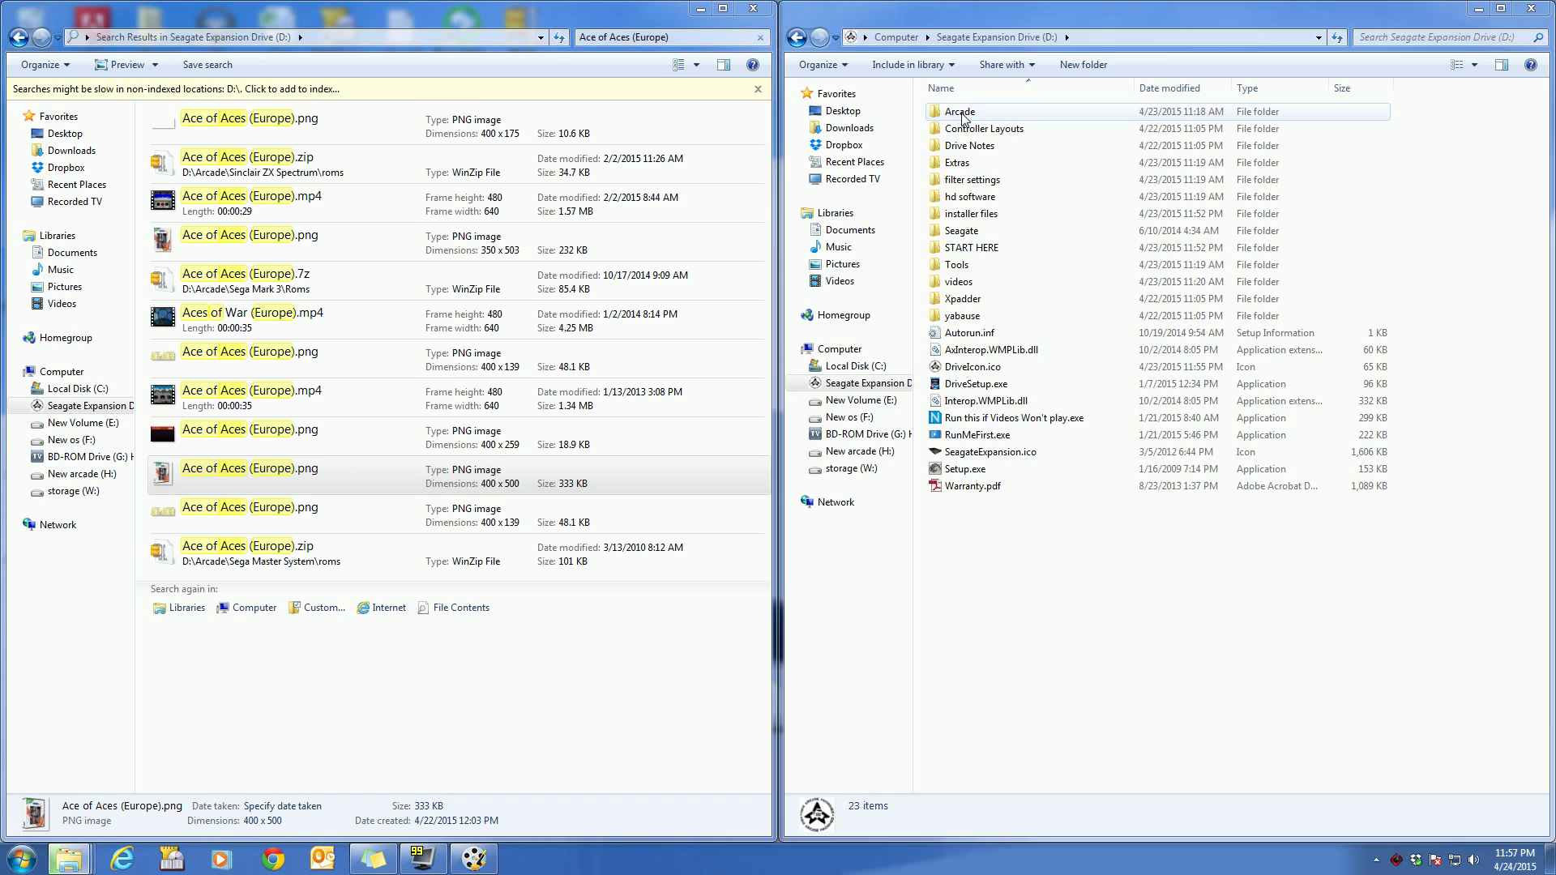
pyautogui.scroll(-14, 1076, 542)
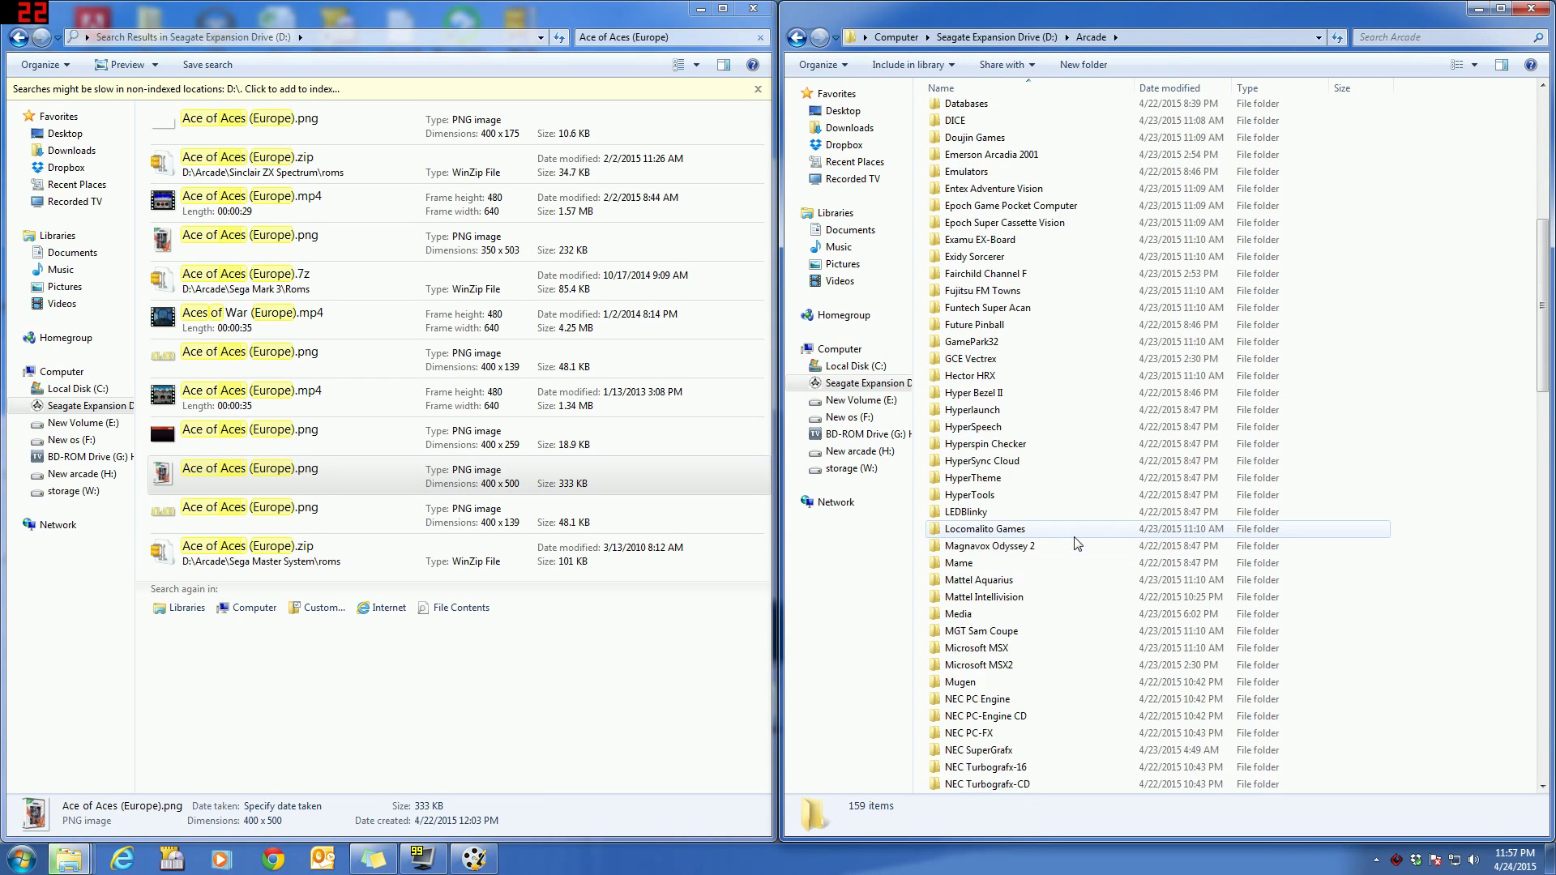
pyautogui.scroll(-11, 1077, 540)
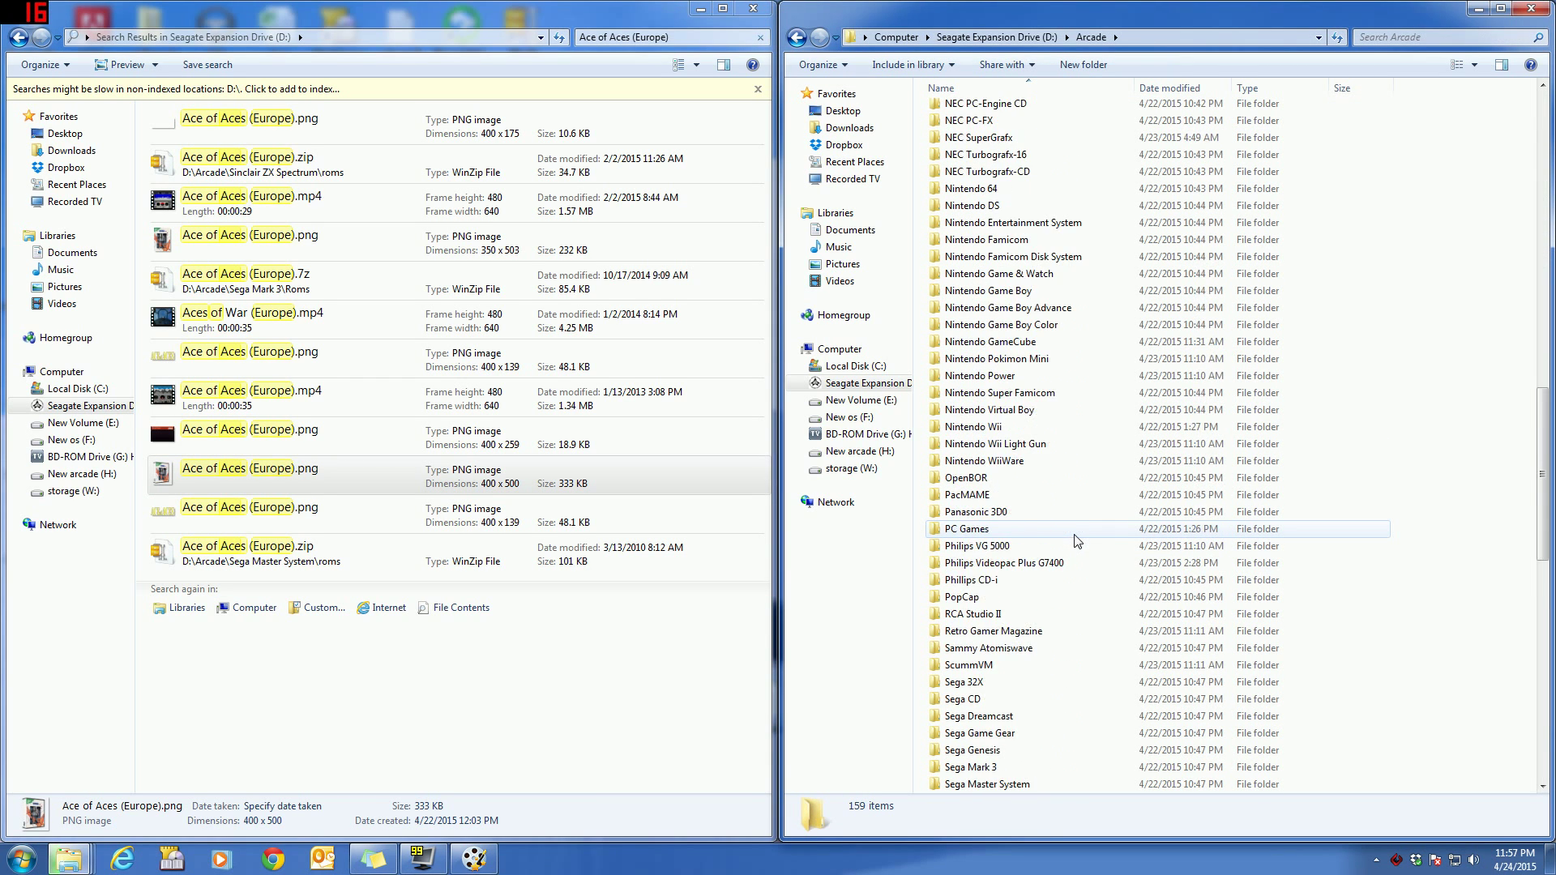
pyautogui.doubleClick(975, 685)
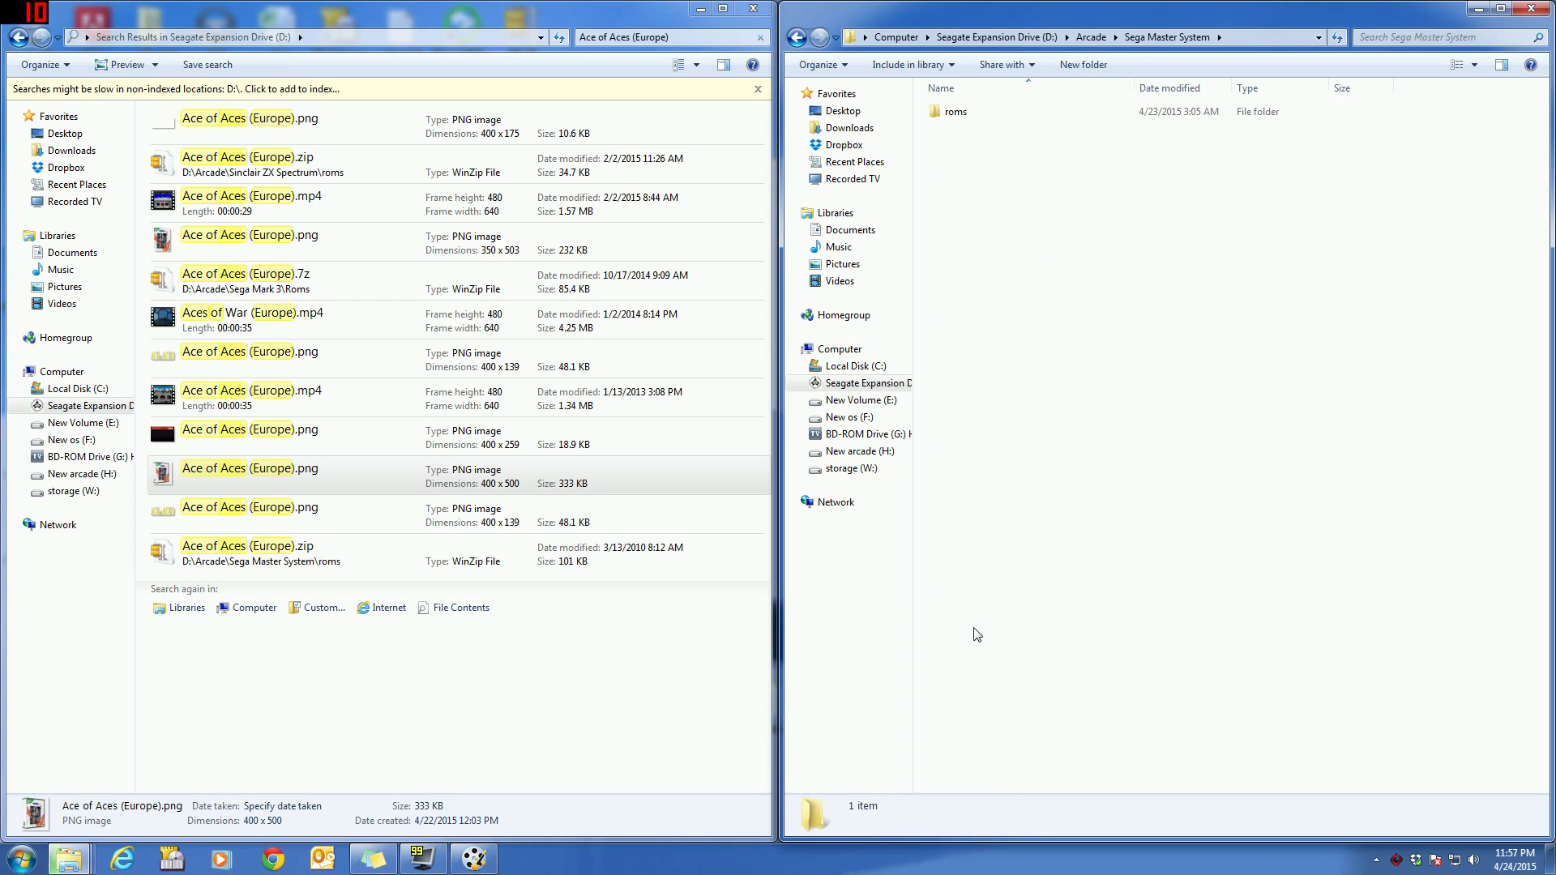
pyautogui.doubleClick(943, 116)
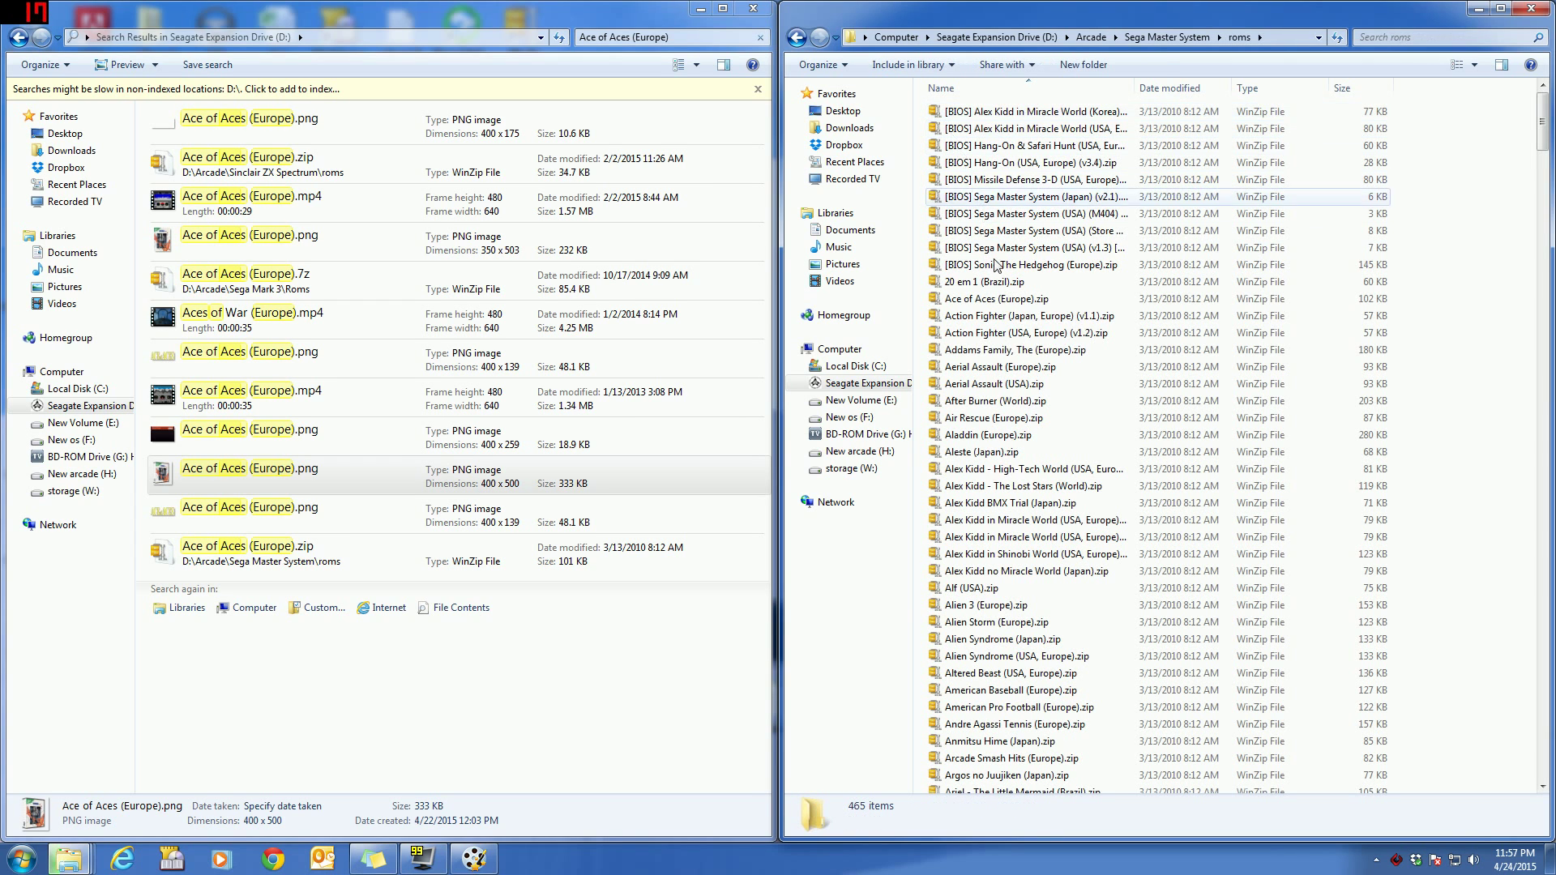
pyautogui.click(1028, 300)
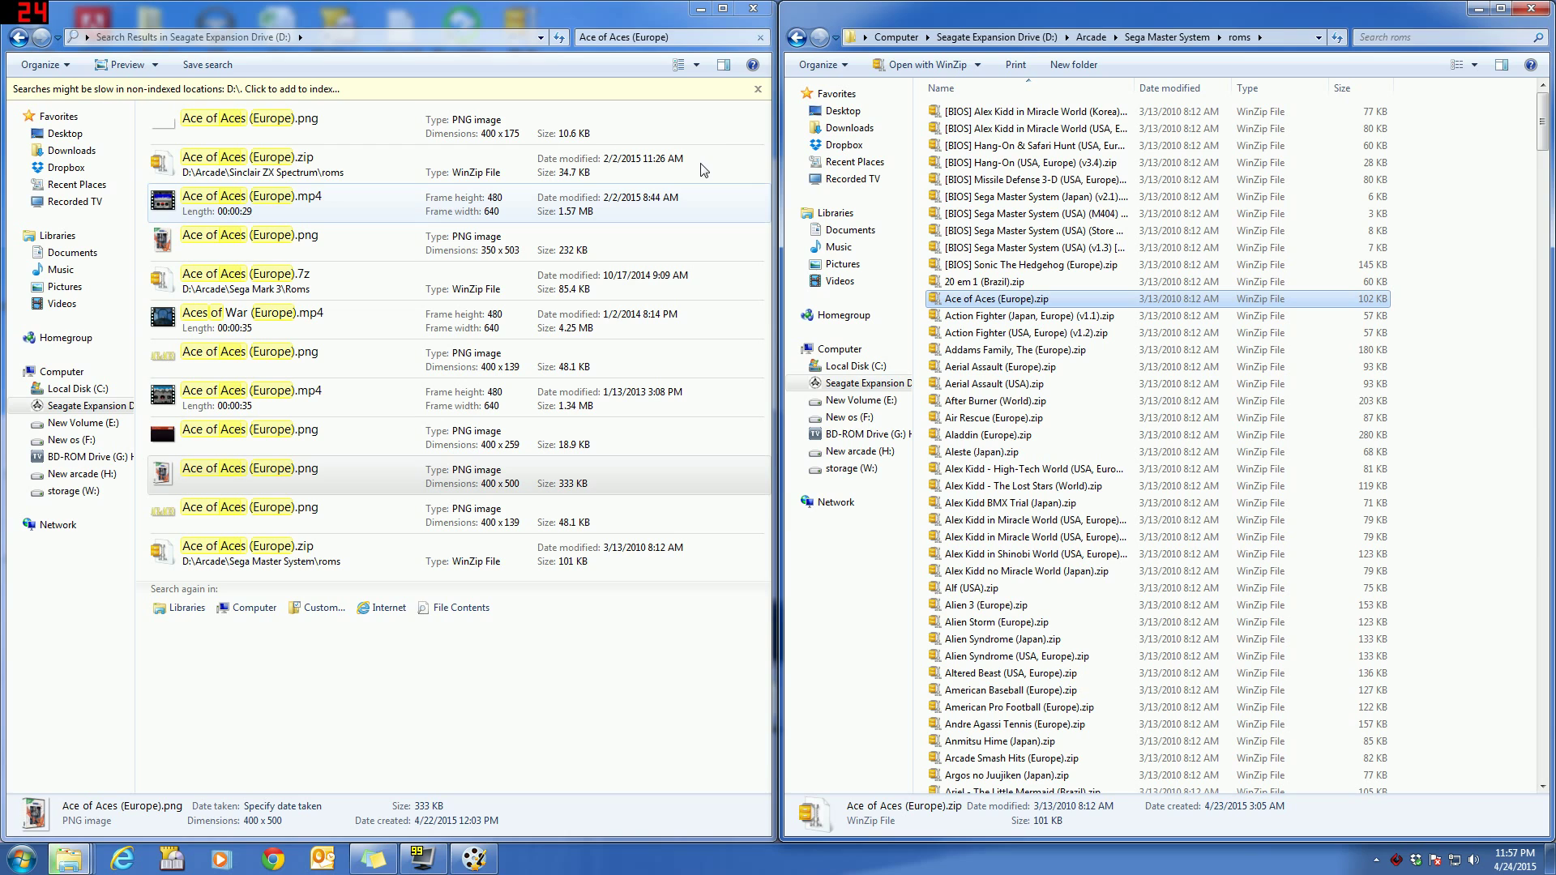
# Return to the Arcade folder and open Databases\Sega Master System
pyautogui.click(798, 37)
pyautogui.click(800, 39)
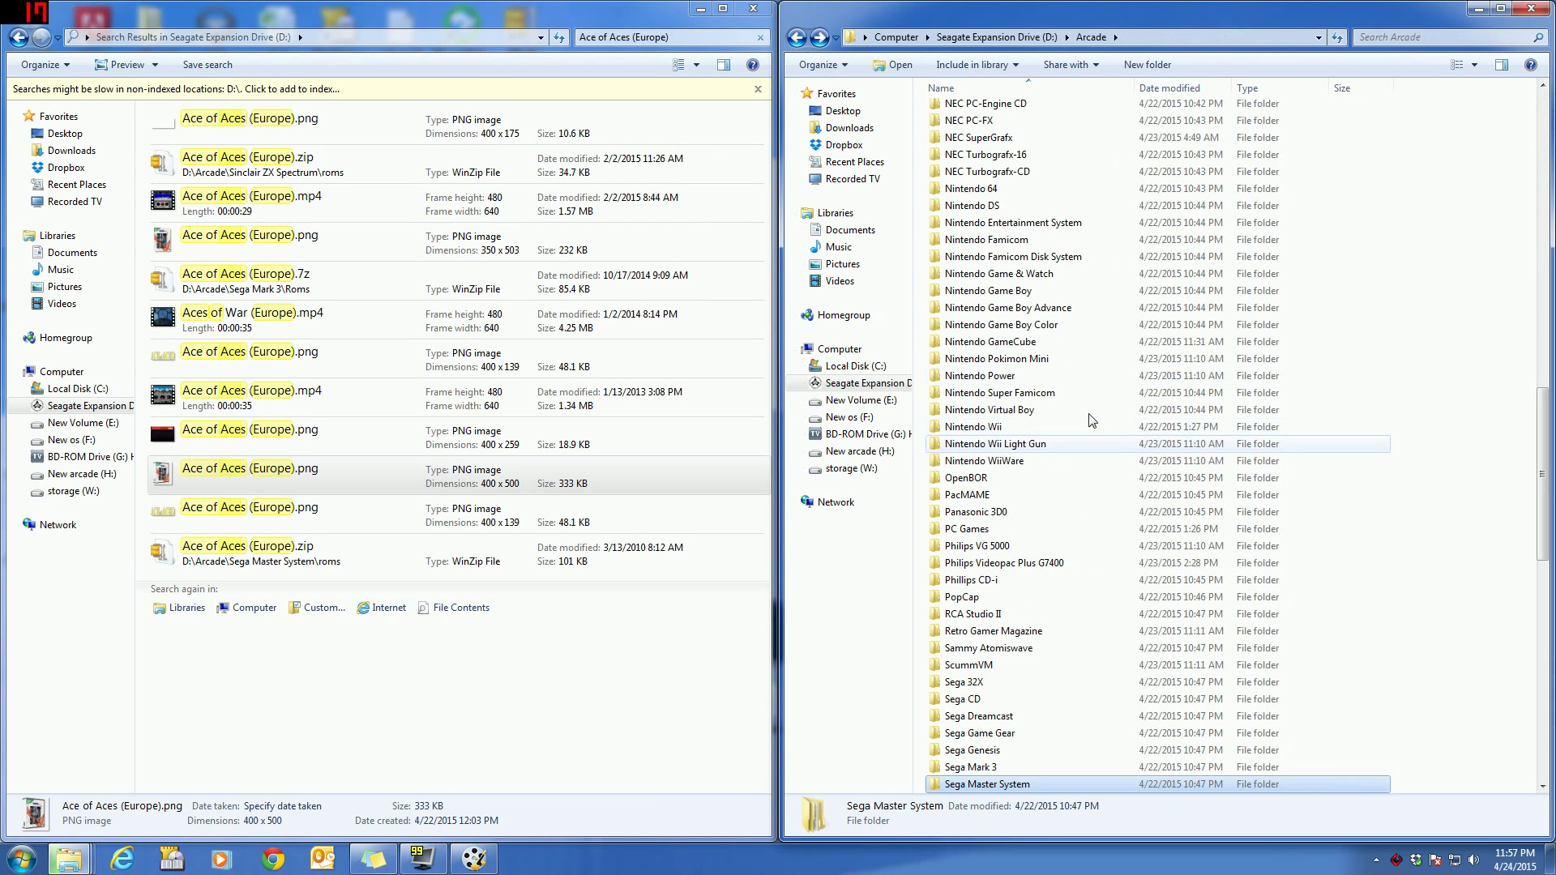
pyautogui.scroll(12, 1078, 399)
pyautogui.scroll(2, 1075, 399)
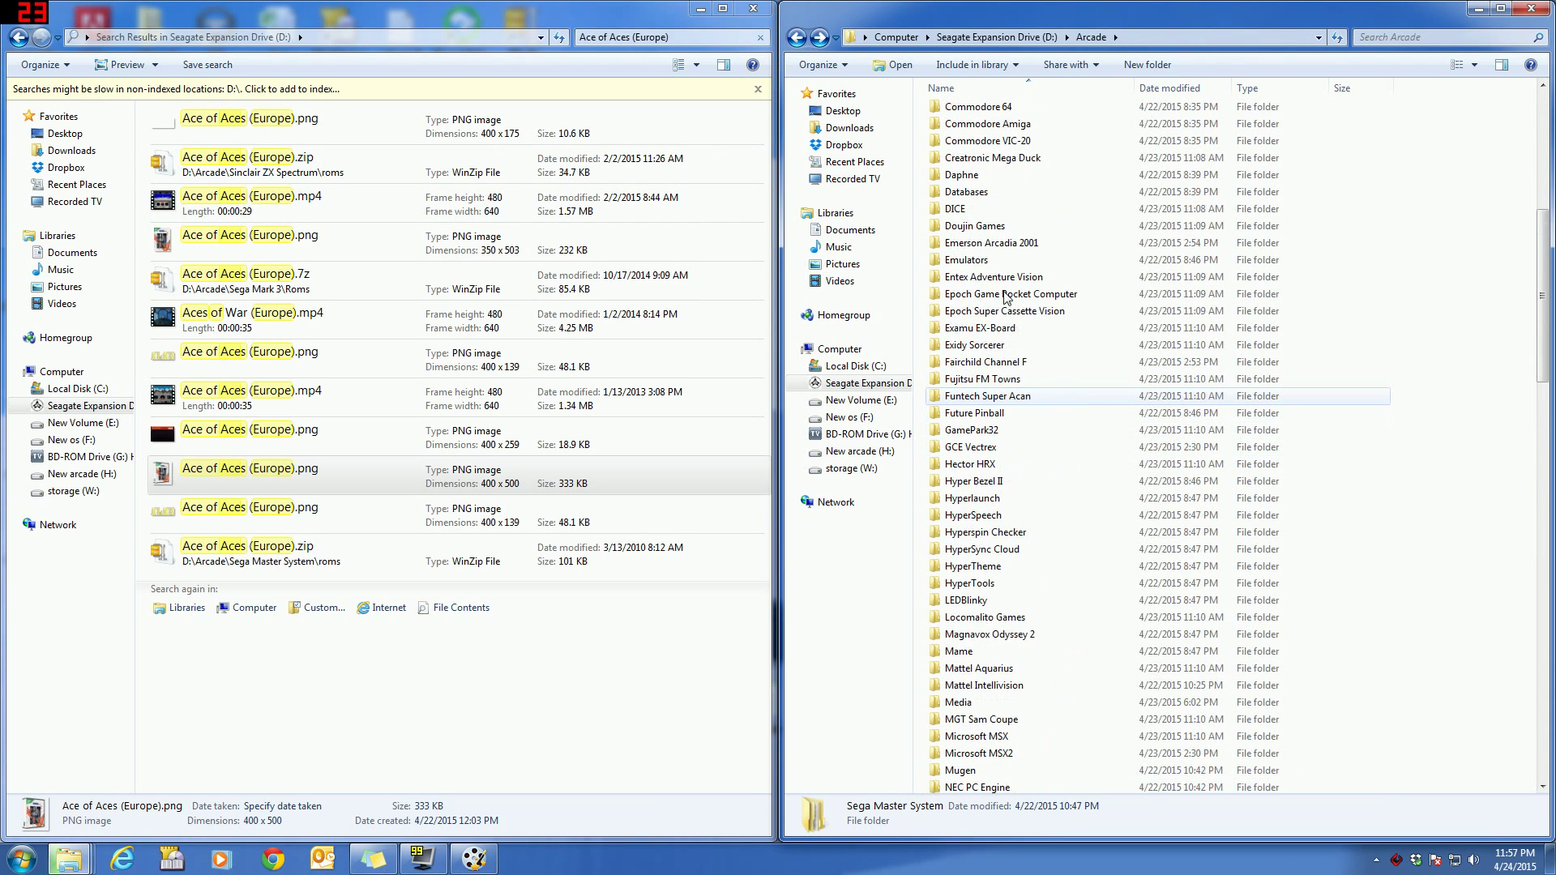
pyautogui.doubleClick(973, 192)
pyautogui.scroll(-18, 975, 454)
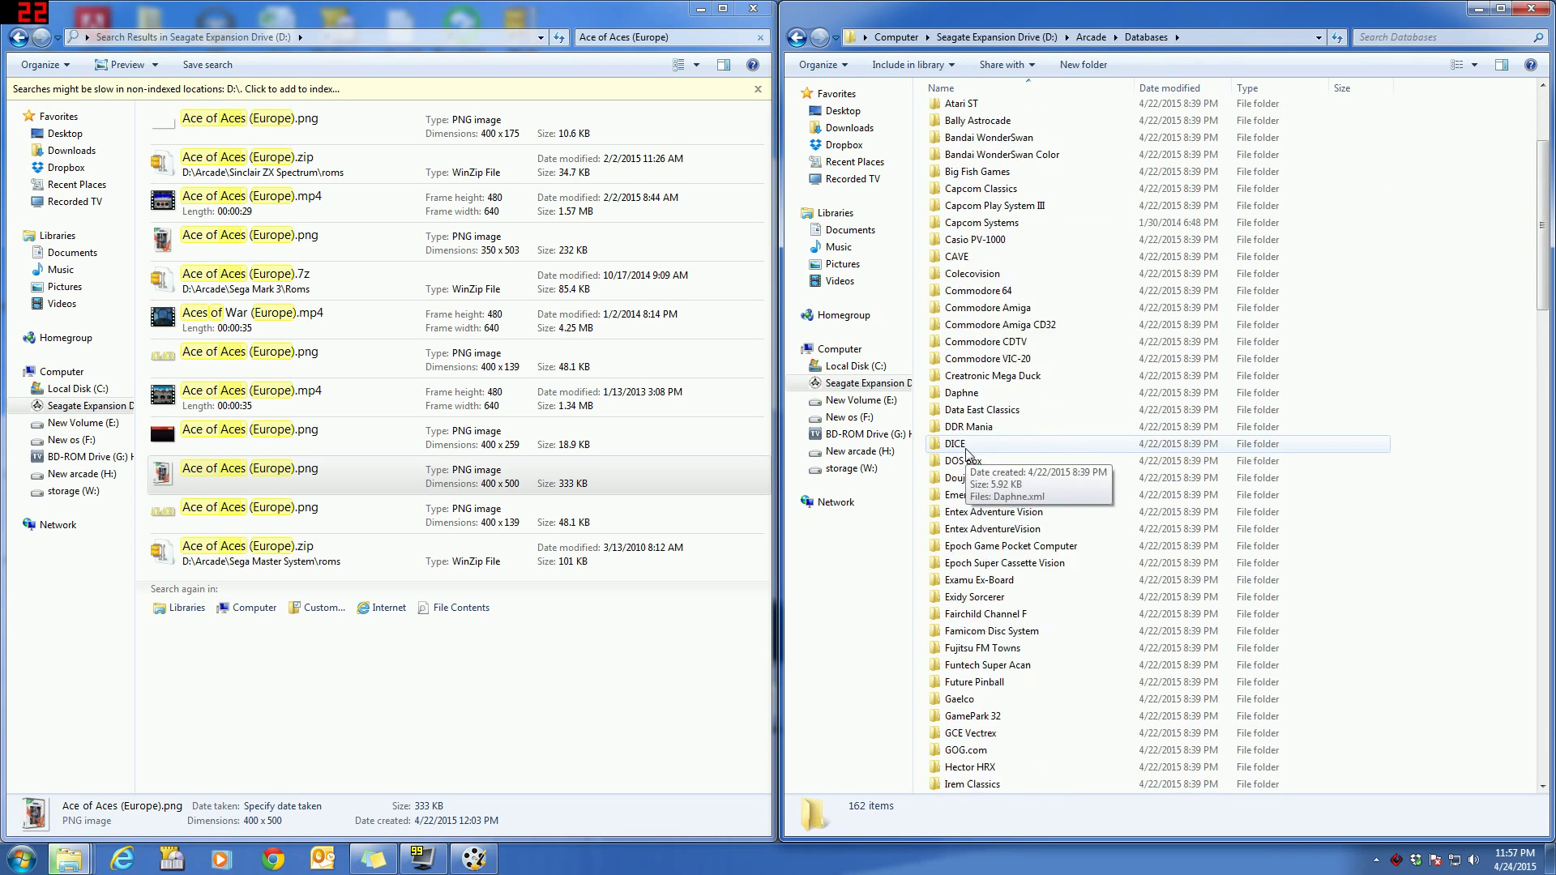
pyautogui.scroll(-12, 977, 490)
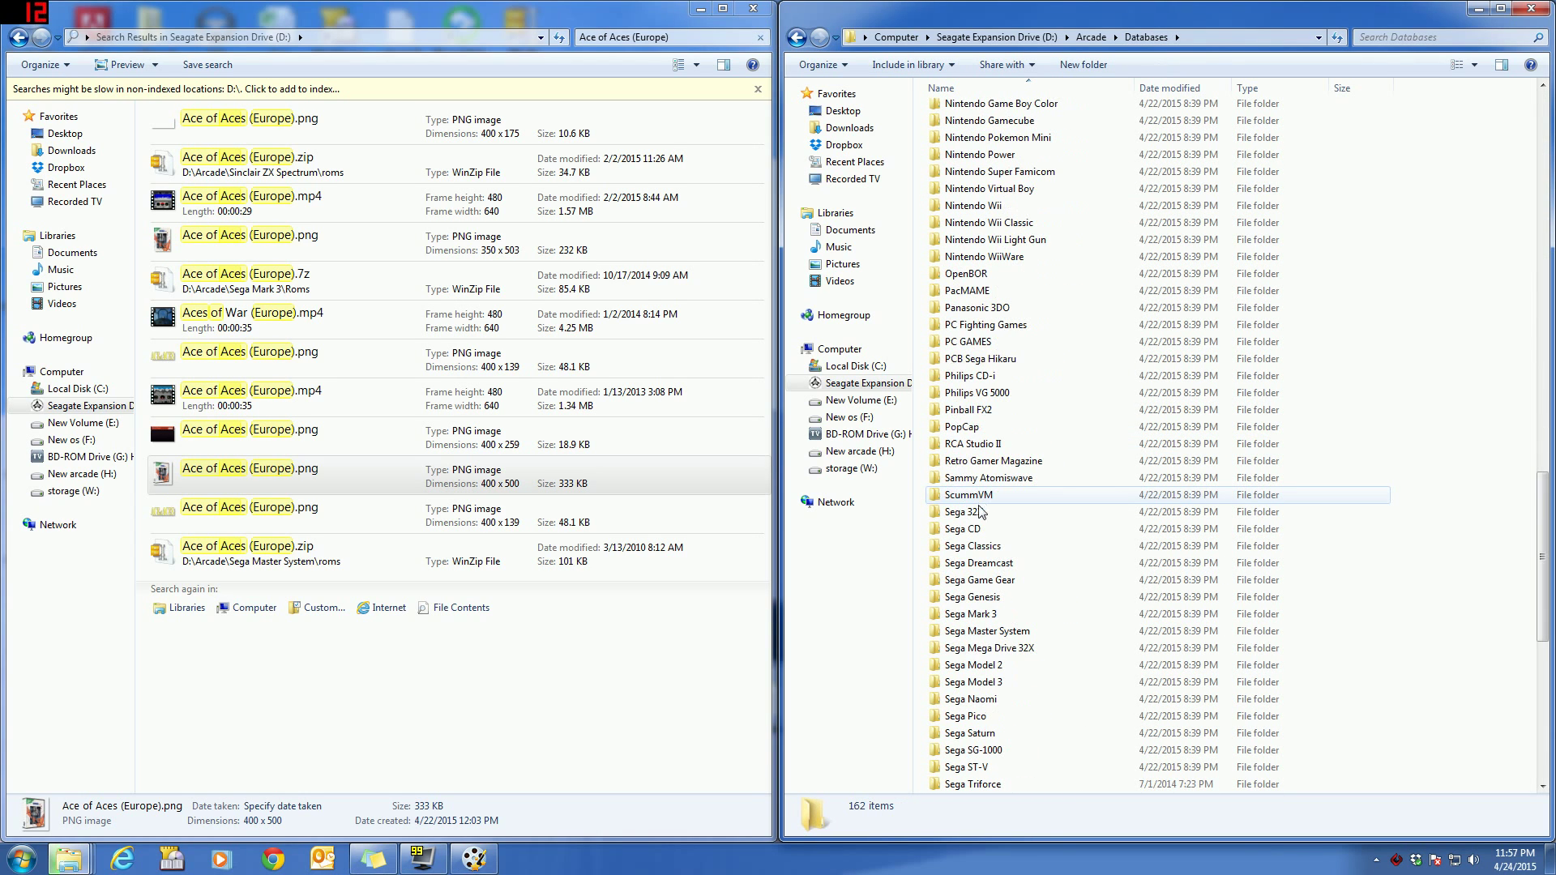
pyautogui.doubleClick(993, 636)
# Open Sega Master System.xml in WordPad
pyautogui.click(967, 112)
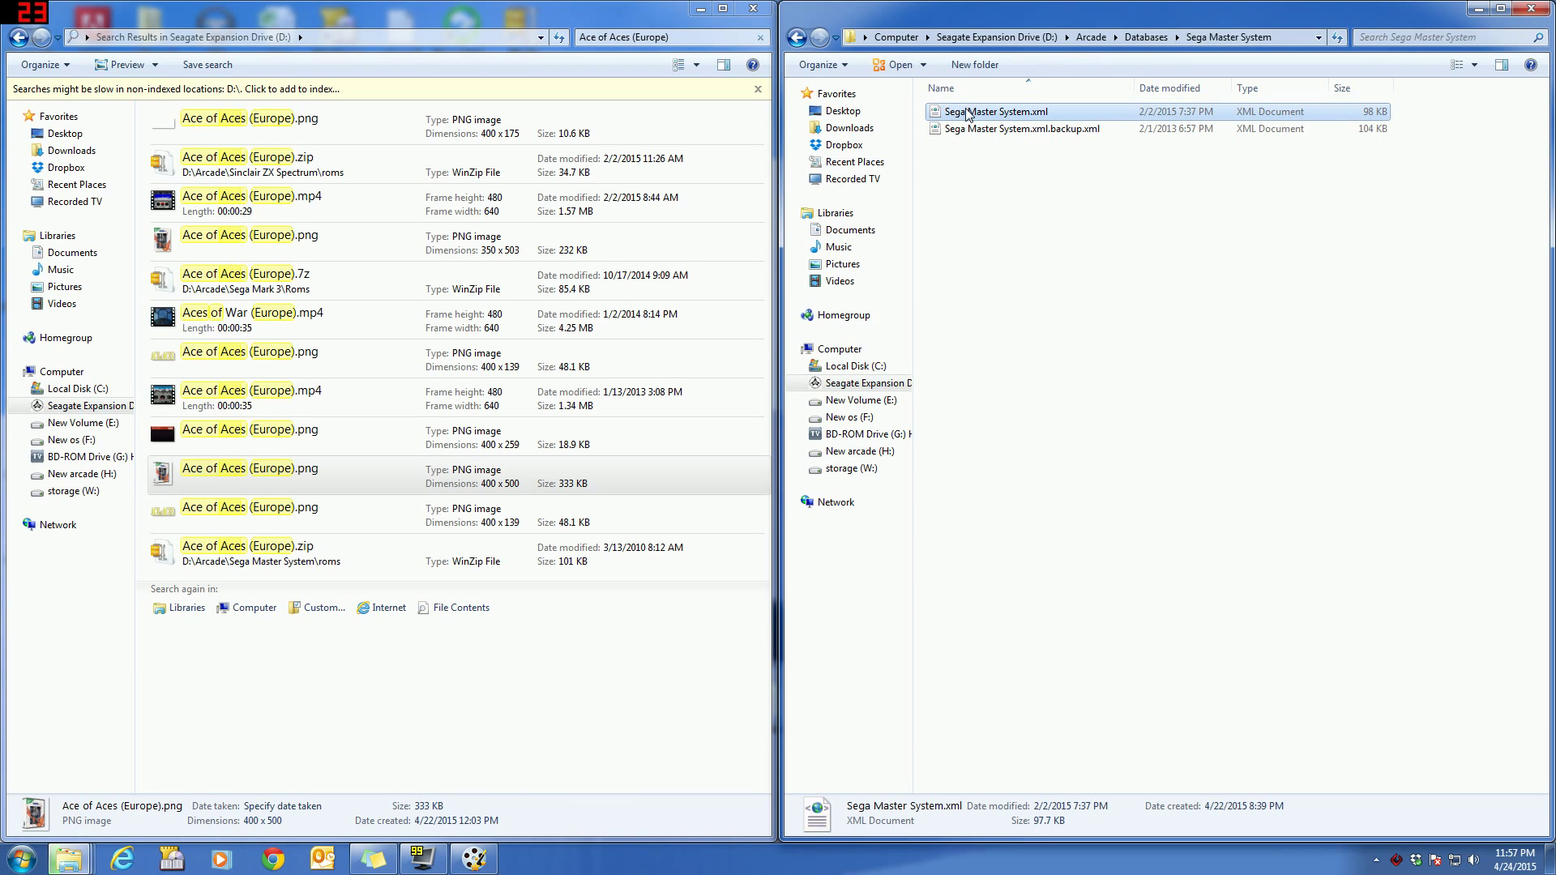
pyautogui.rightClick(967, 113)
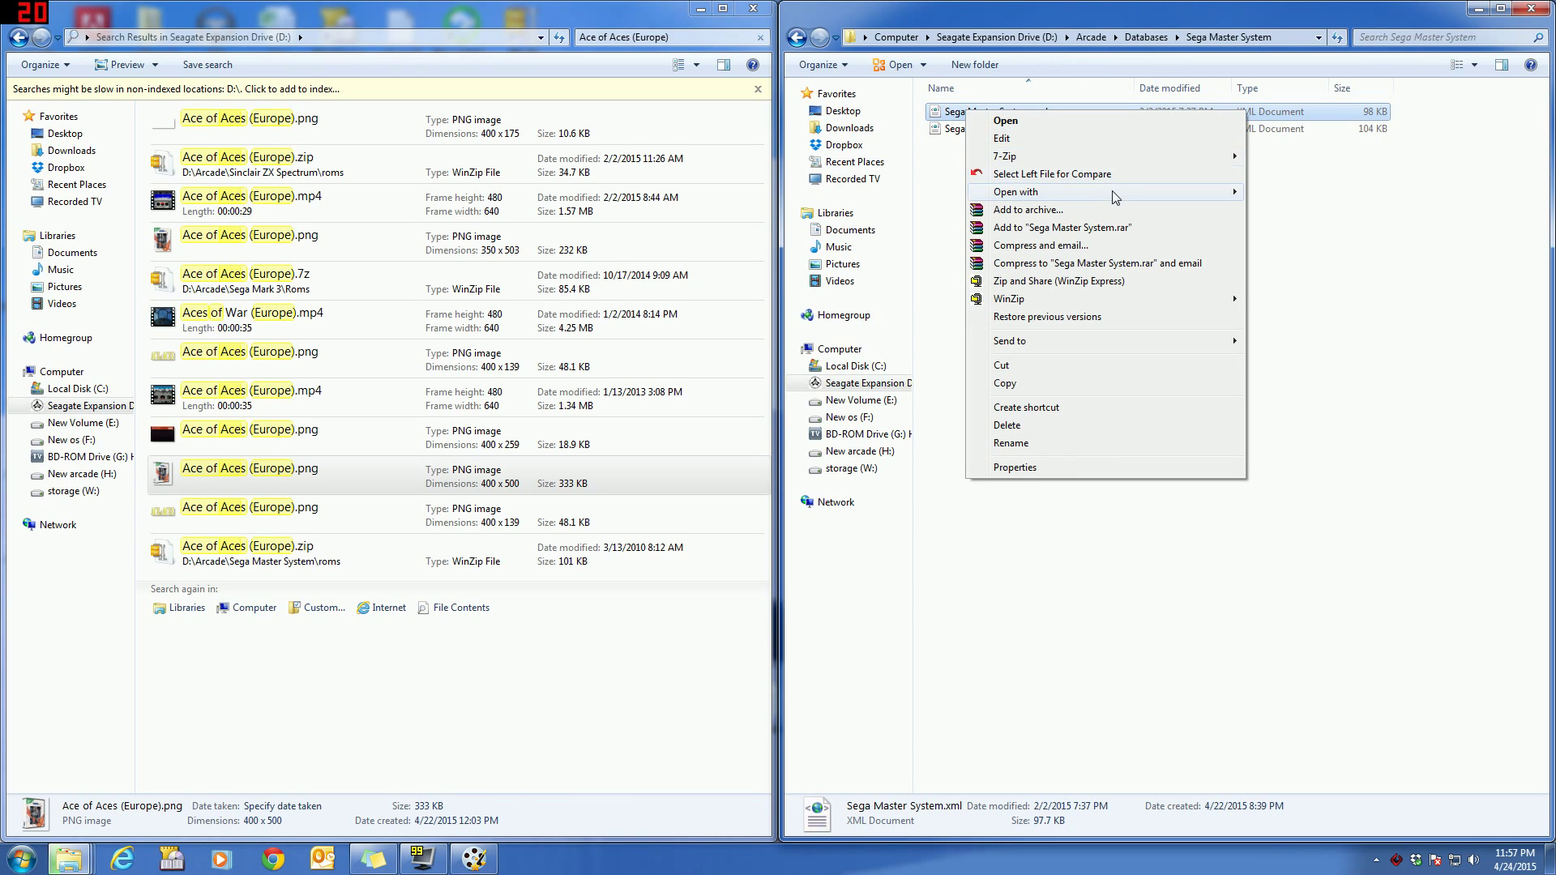
pyautogui.moveTo(1166, 194)
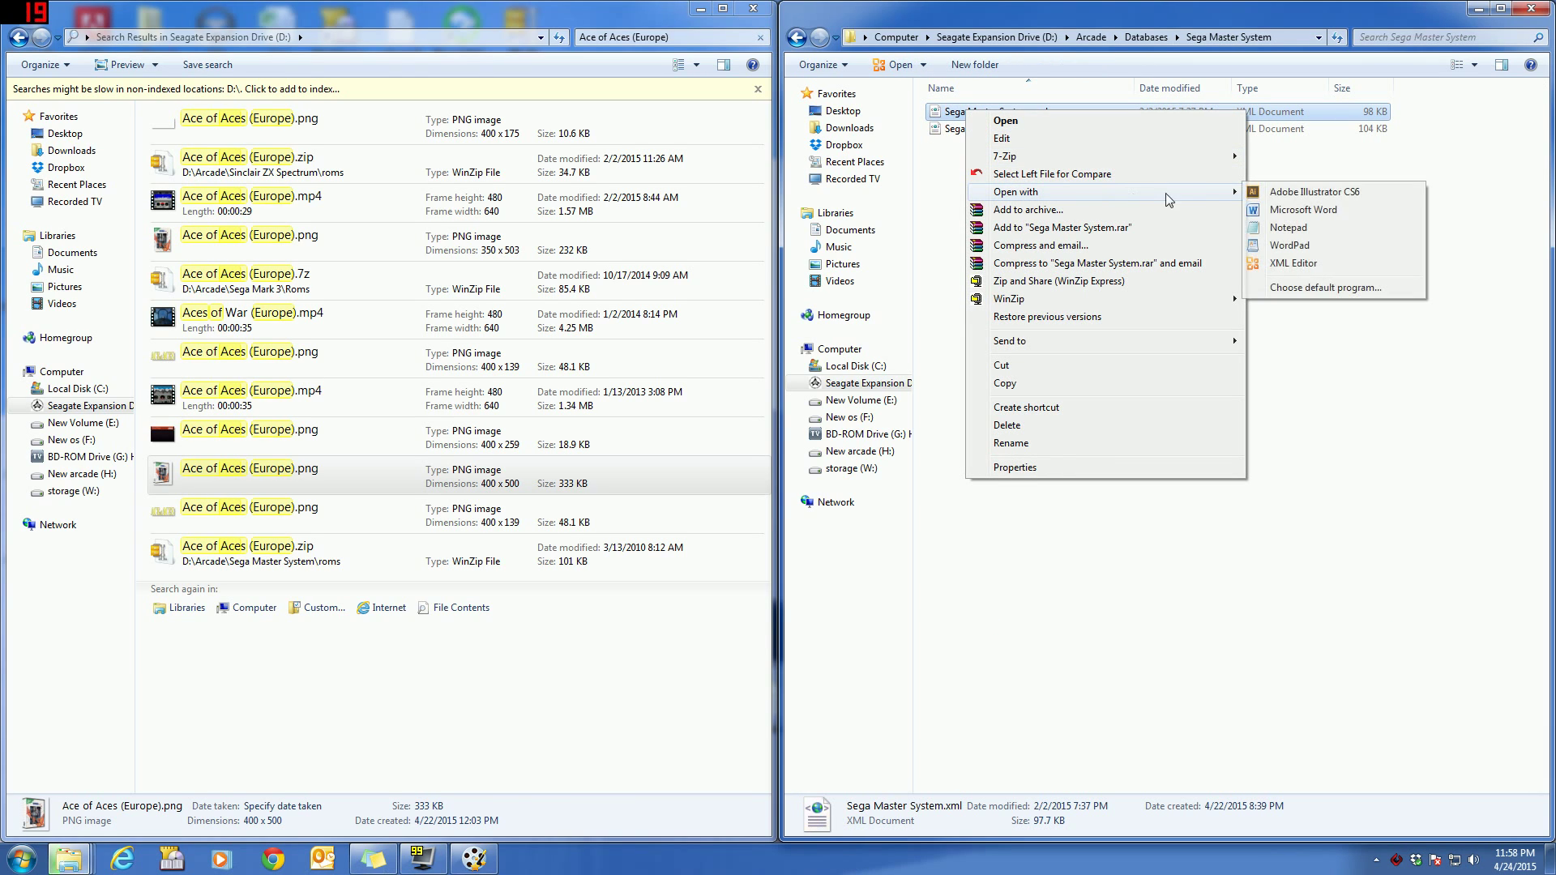
pyautogui.click(1279, 246)
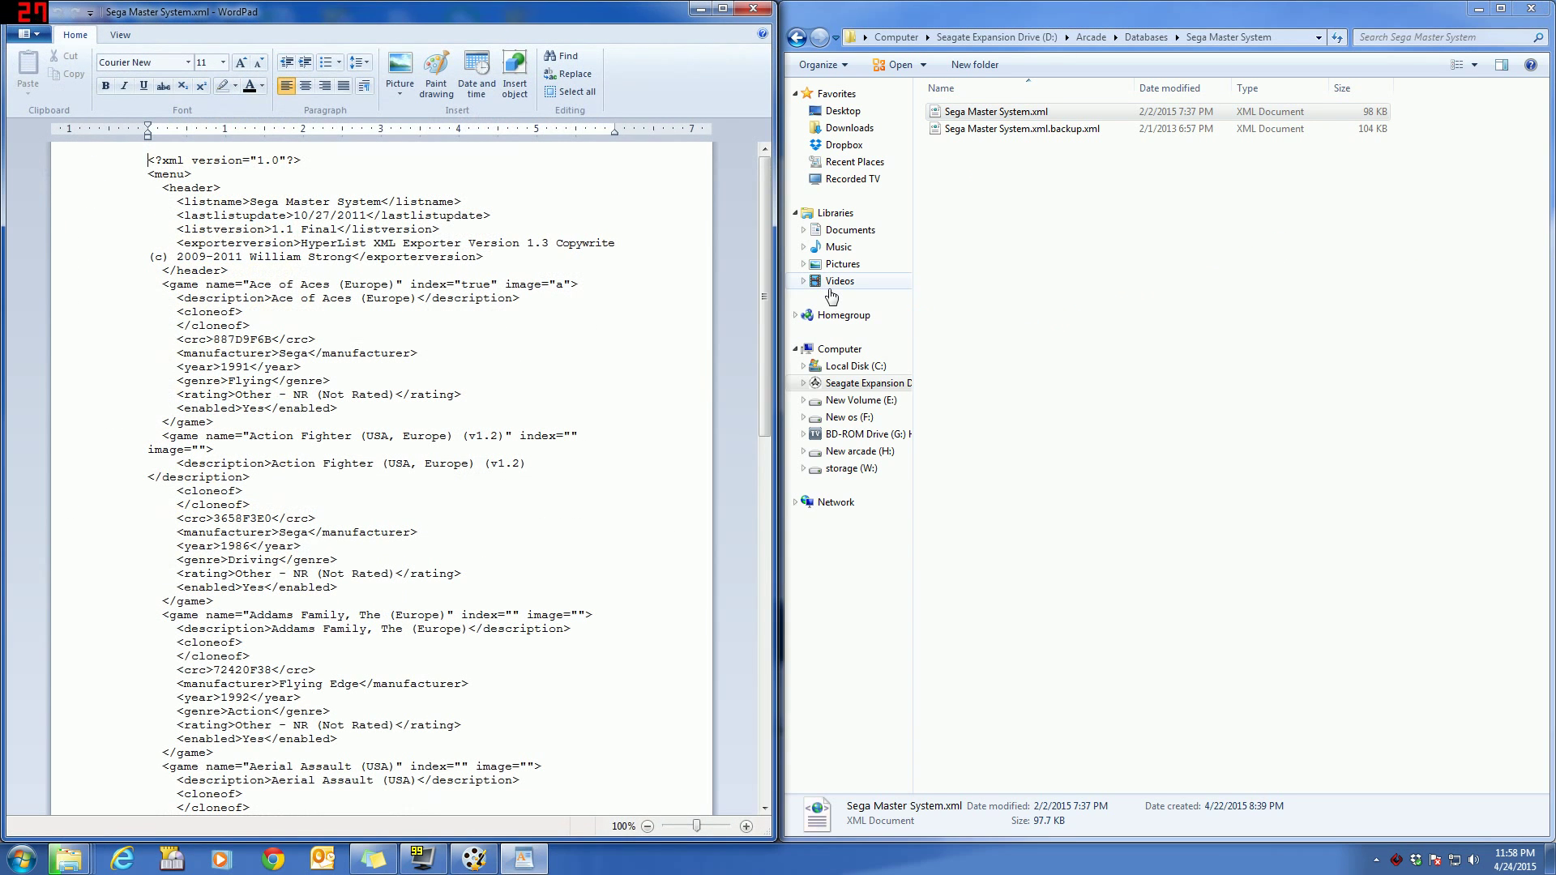
# Bring up text search in the XML document and copy the name of Ace of Aces (Europe).7z from the Explorer search results
pyautogui.hotkey('ctrl', 'f')
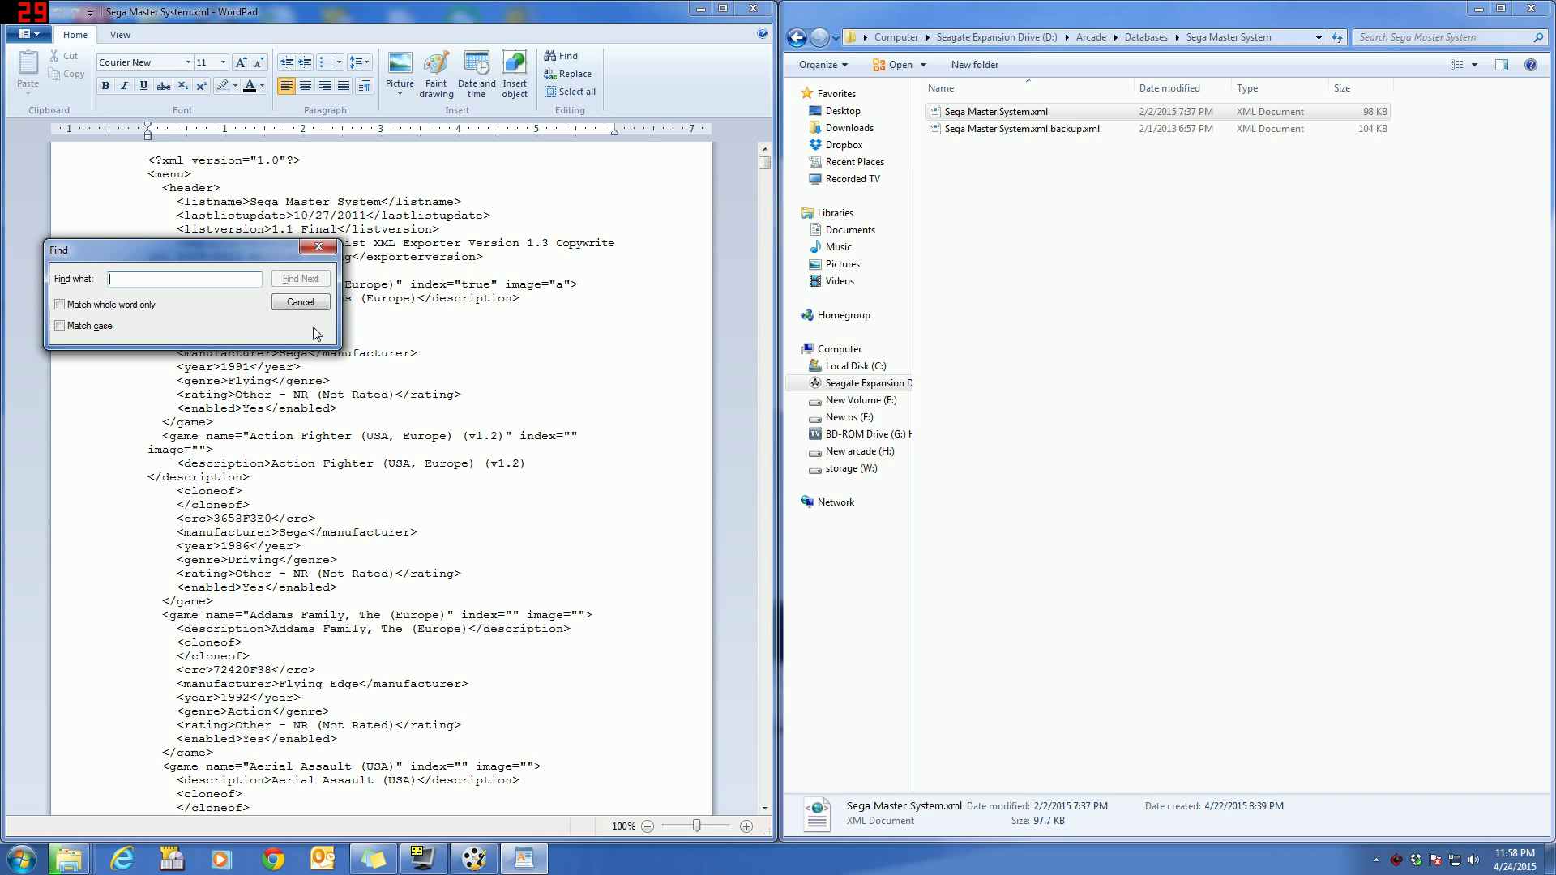
pyautogui.click(147, 160)
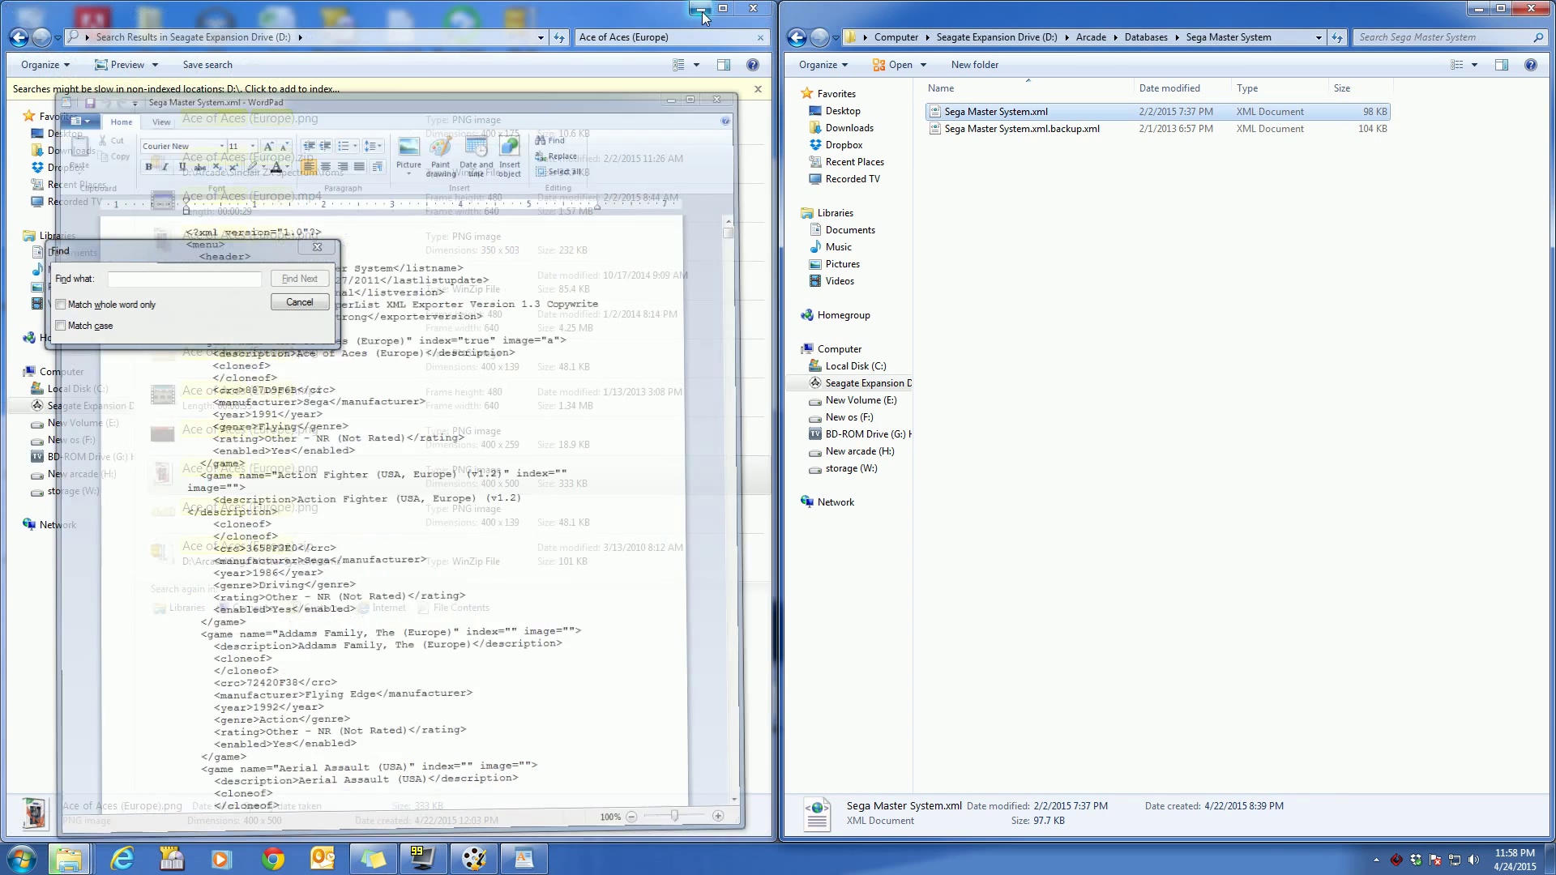
pyautogui.click(700, 8)
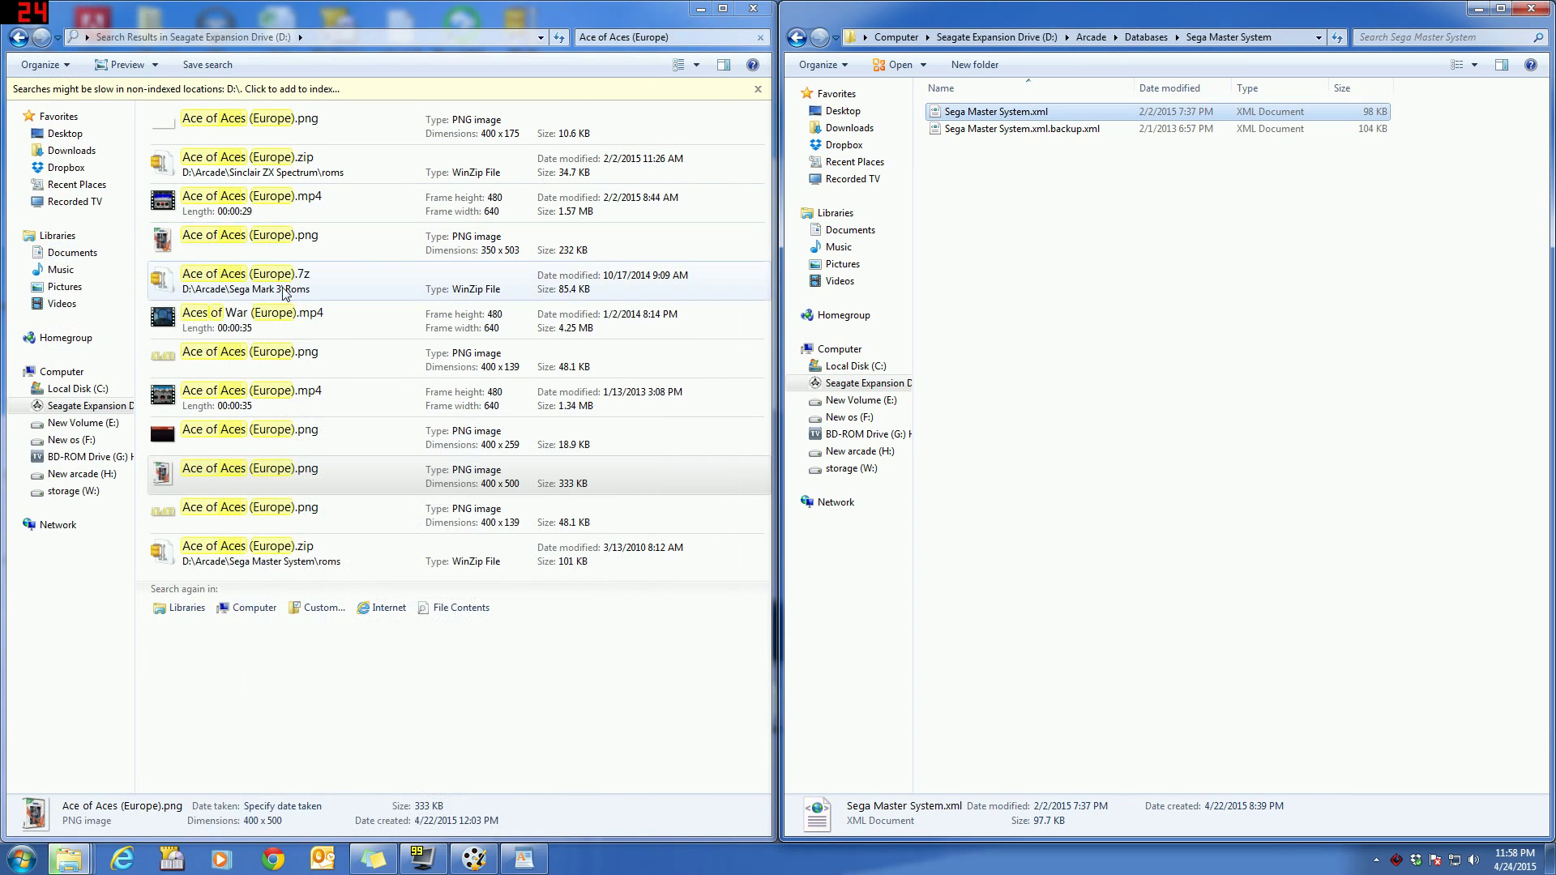
pyautogui.rightClick(268, 297)
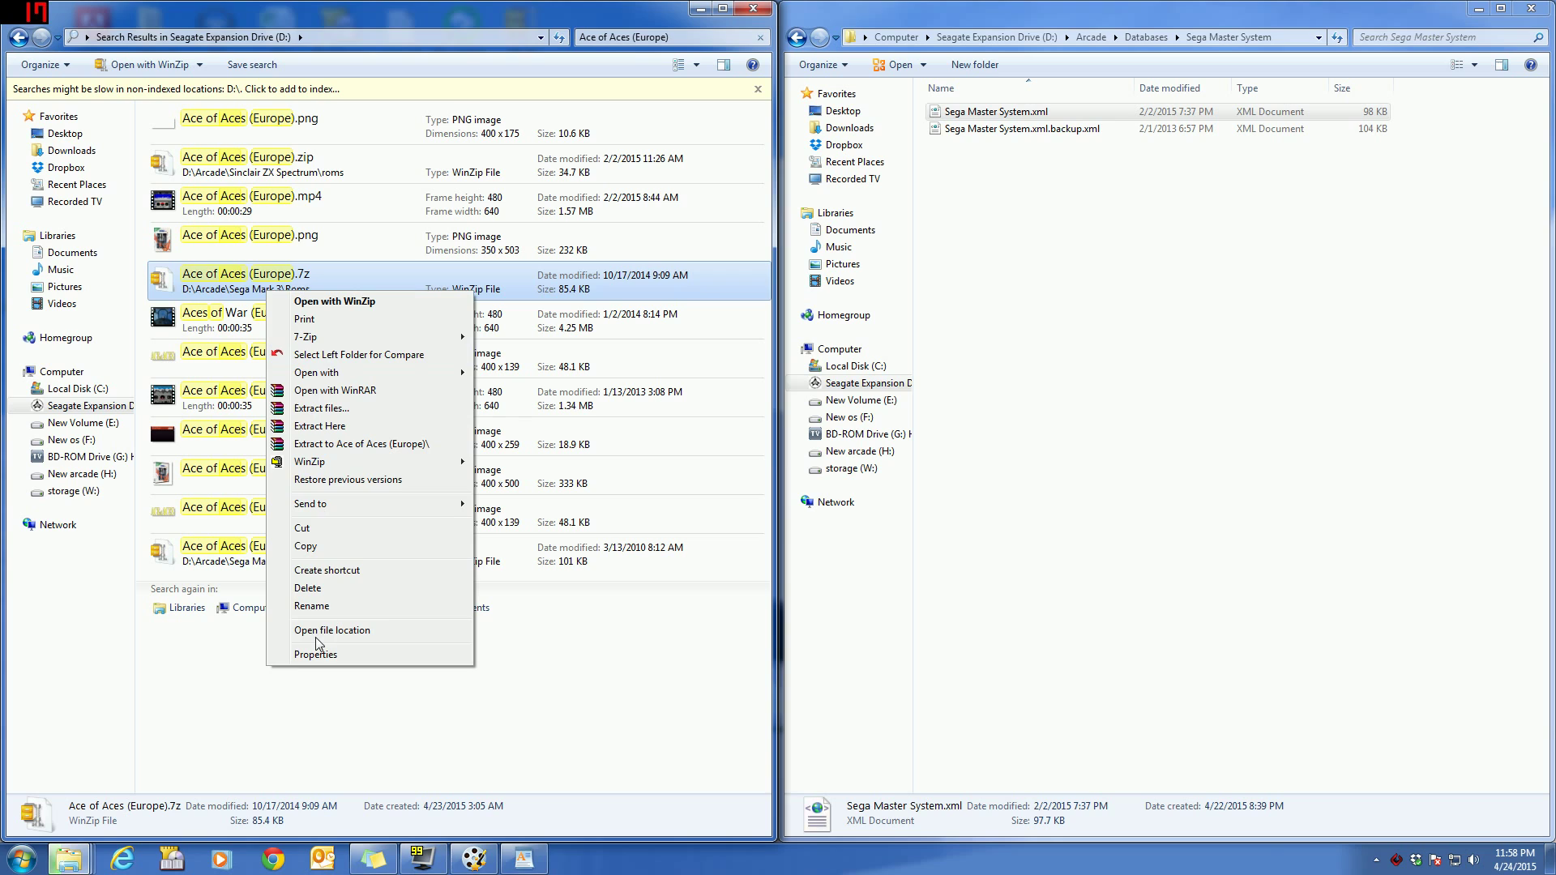
pyautogui.click(321, 614)
pyautogui.hotkey('ctrl', 'c')
pyautogui.press('Escape')
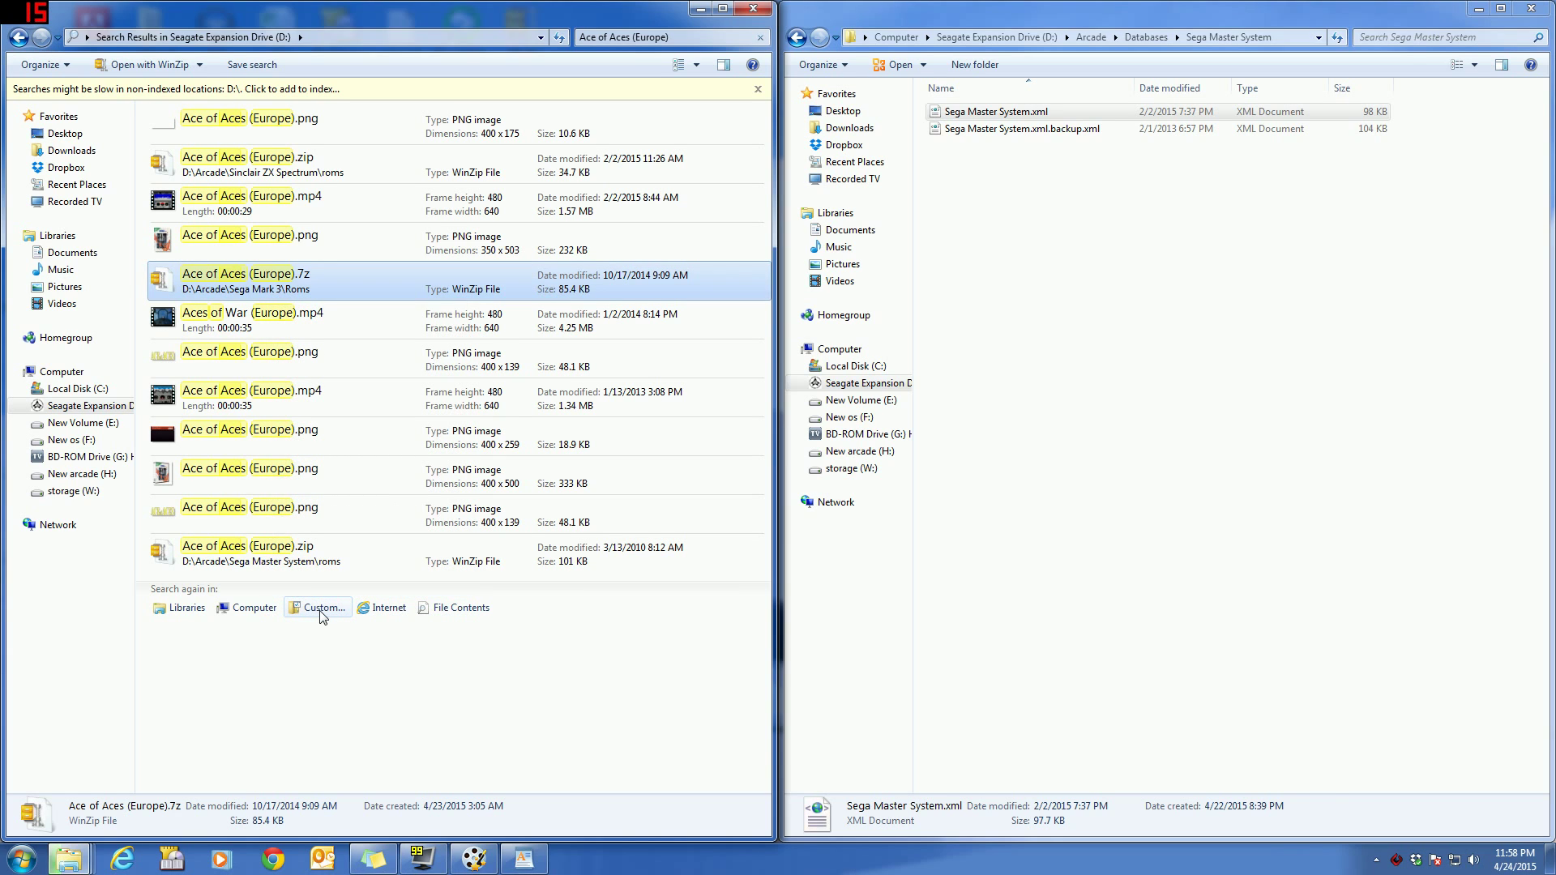
# Find the pasted name Ace of Aces (Europe) in Sega Master System.xml and move the Find dialog clear of the matching entry
pyautogui.hotkey('alt', 'Tab')
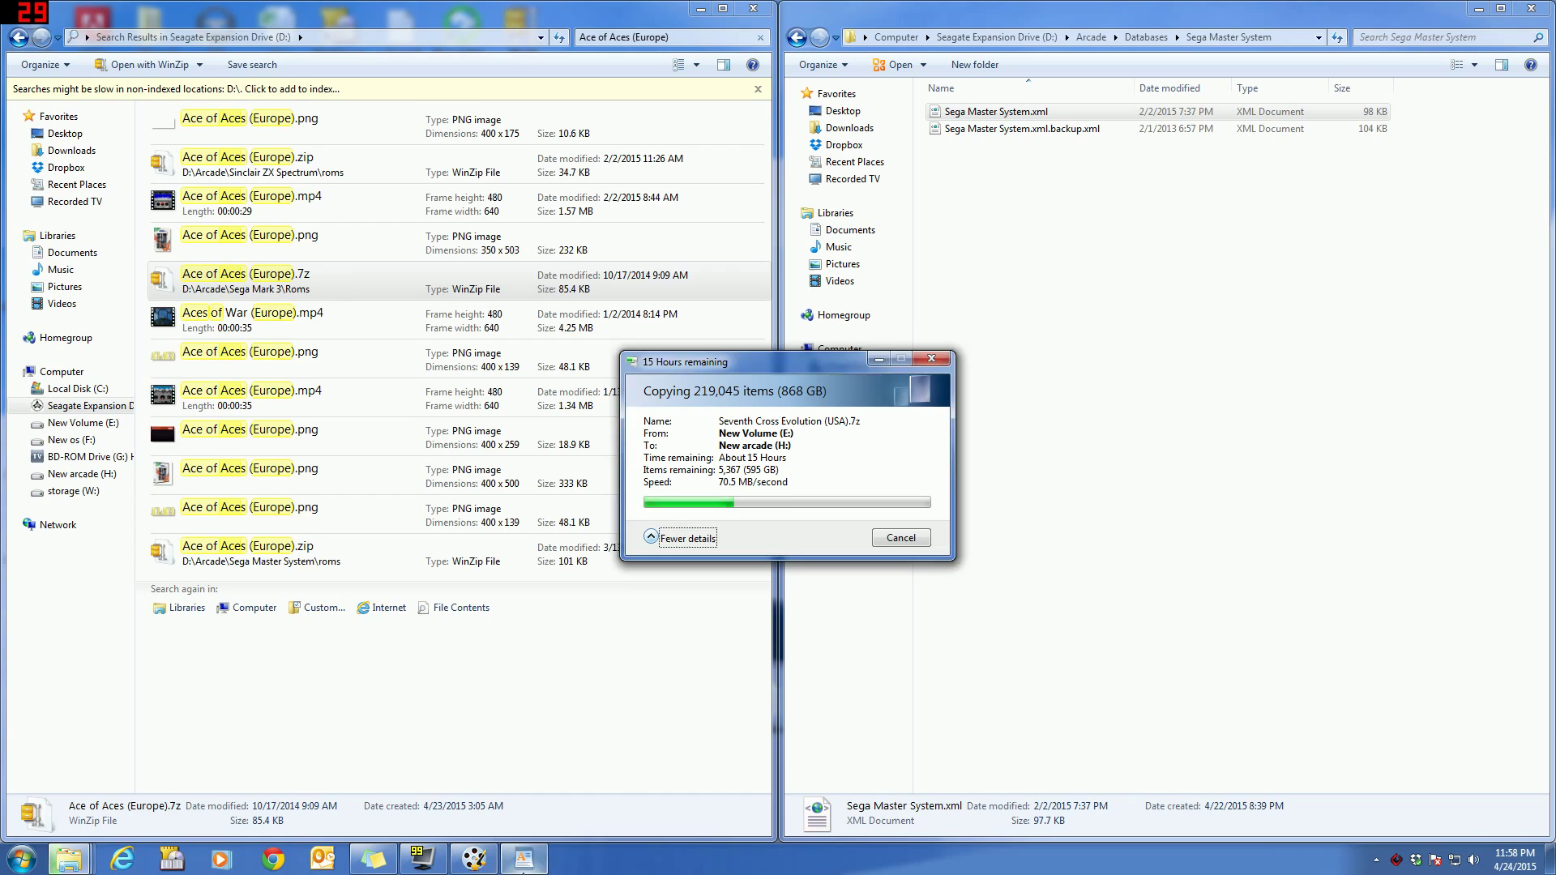
pyautogui.click(525, 859)
pyautogui.click(174, 279)
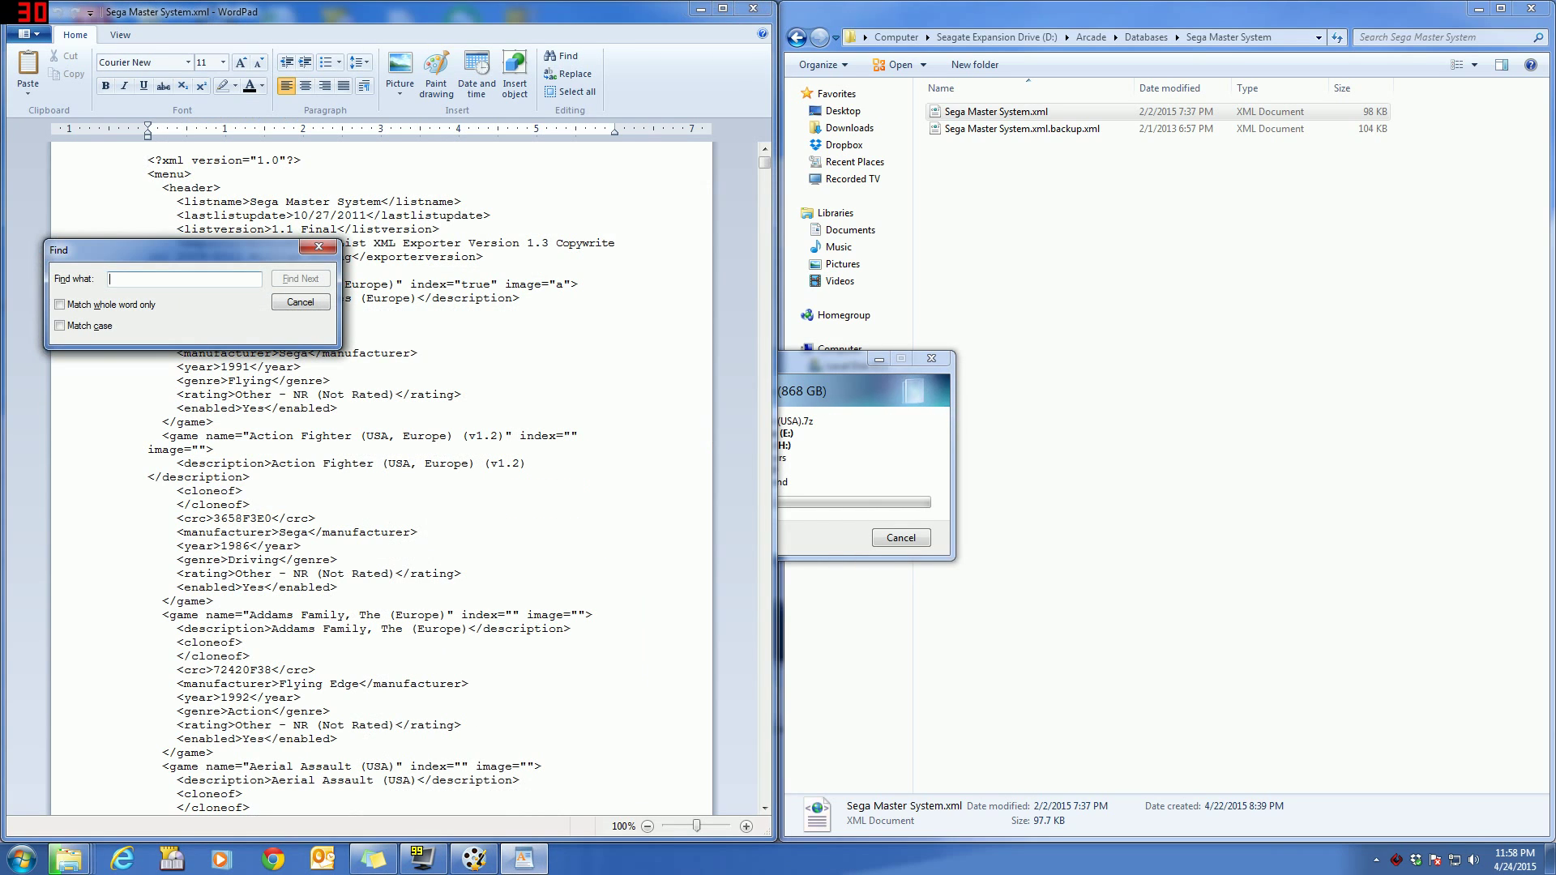
pyautogui.hotkey('ctrl', 'v')
pyautogui.press('Return')
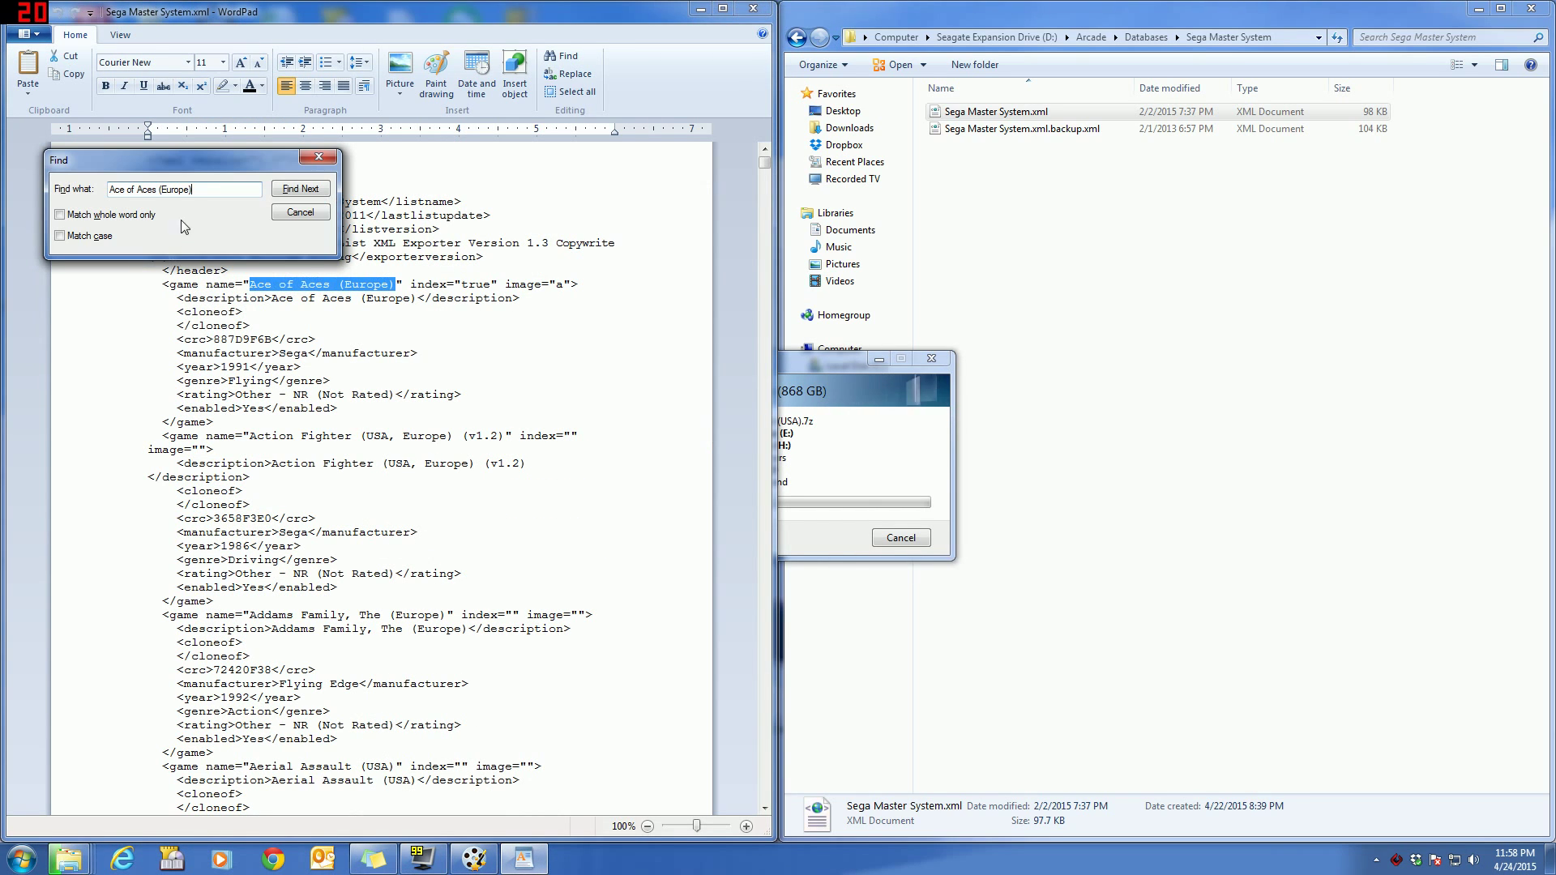
pyautogui.moveTo(192, 165); pyautogui.dragTo(271, 530)
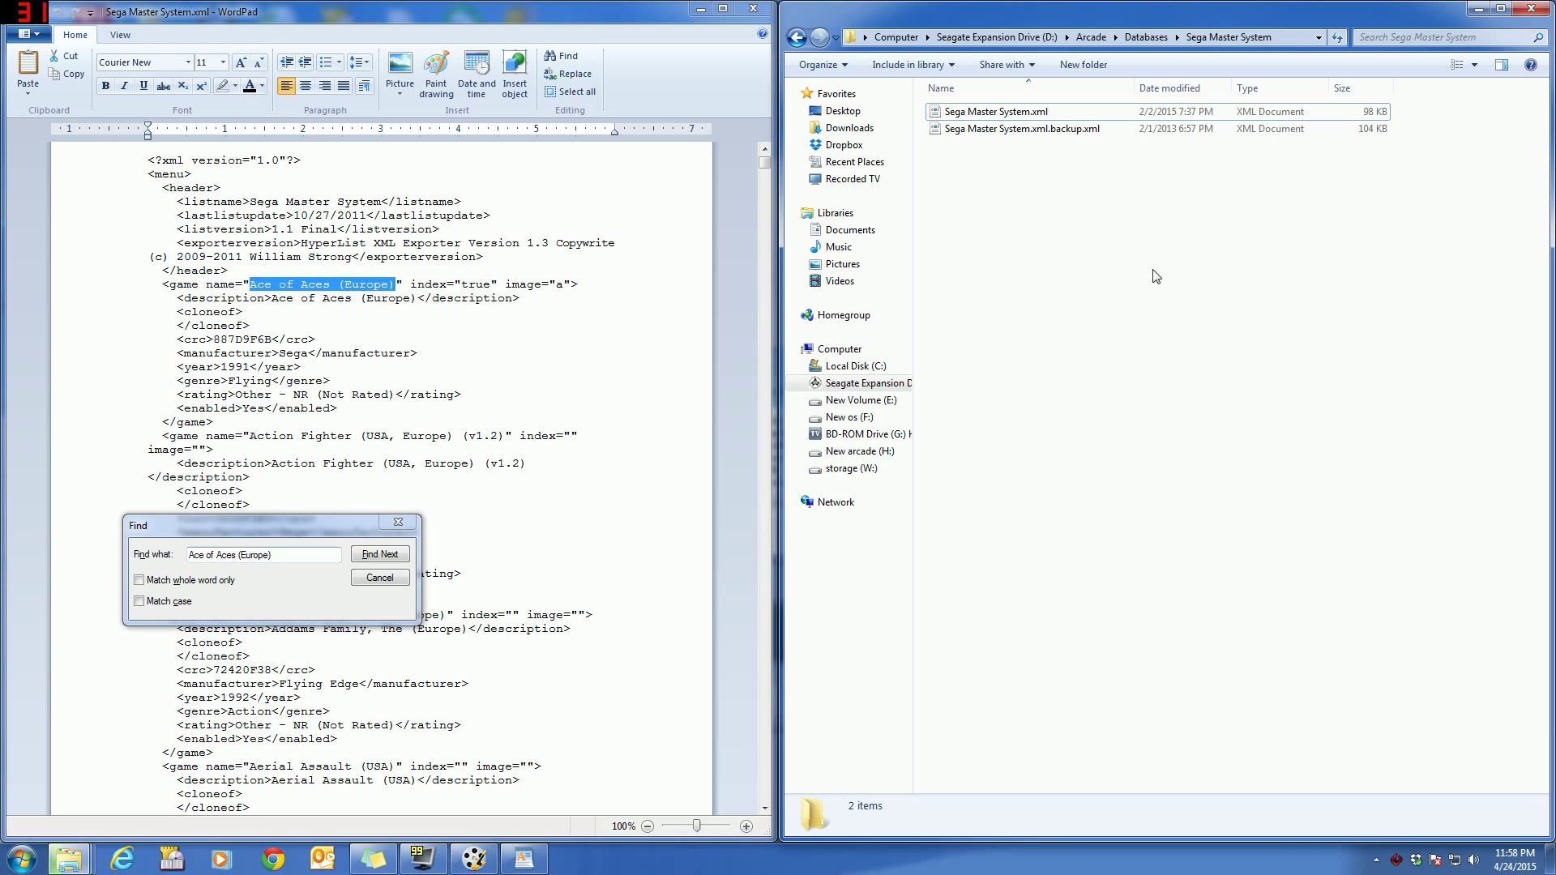
# Go back from the Sega Master System database folder to the root of Seagate Expansion Drive (D:)
pyautogui.click(797, 38)
pyautogui.click(801, 40)
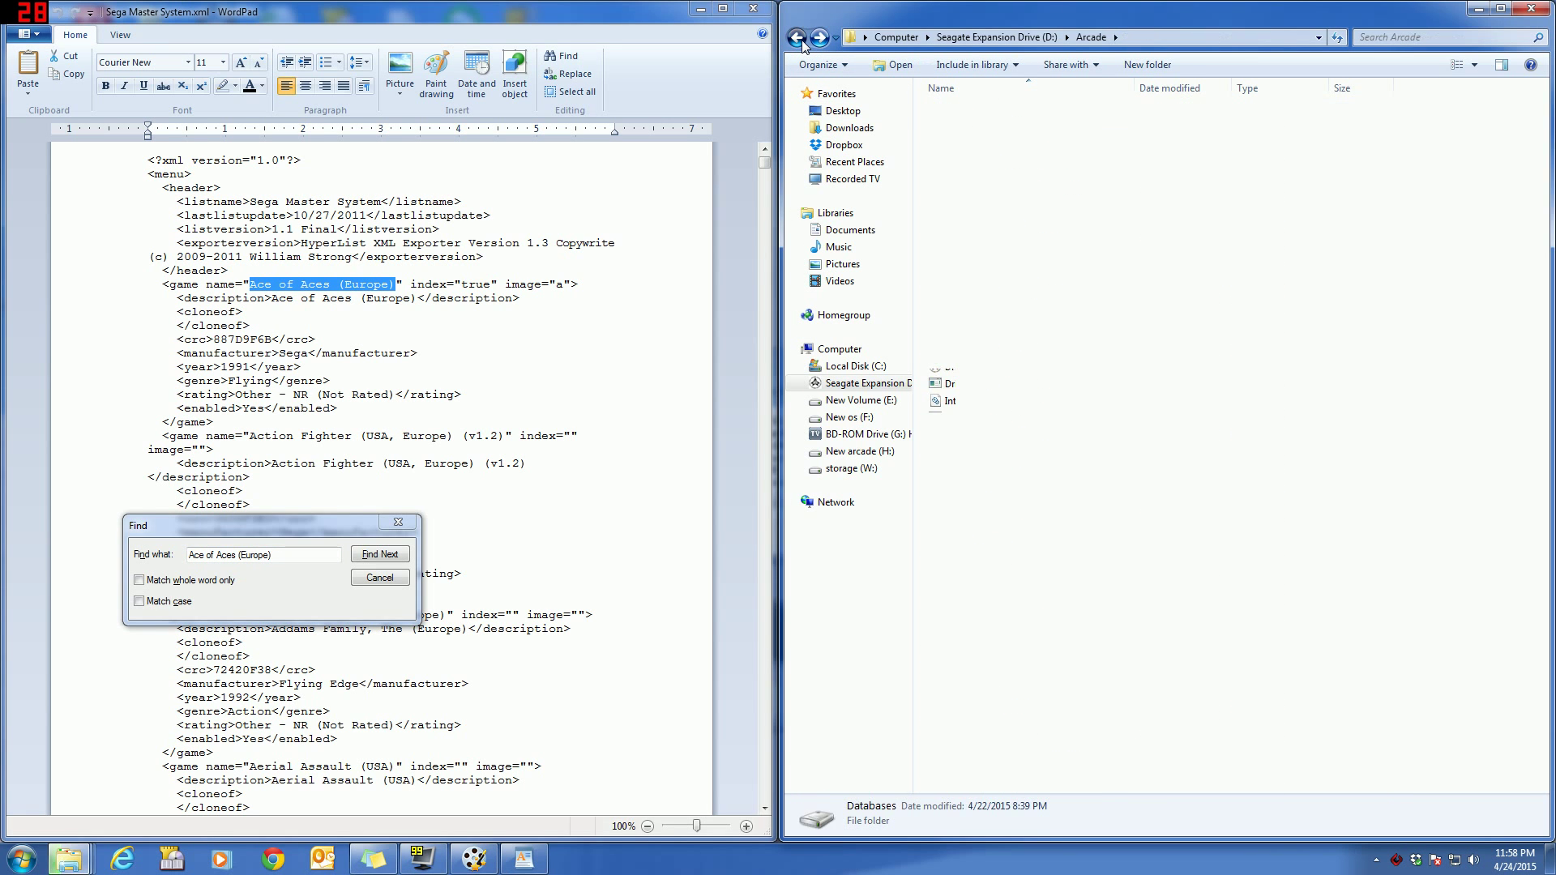
pyautogui.click(802, 40)
pyautogui.click(801, 41)
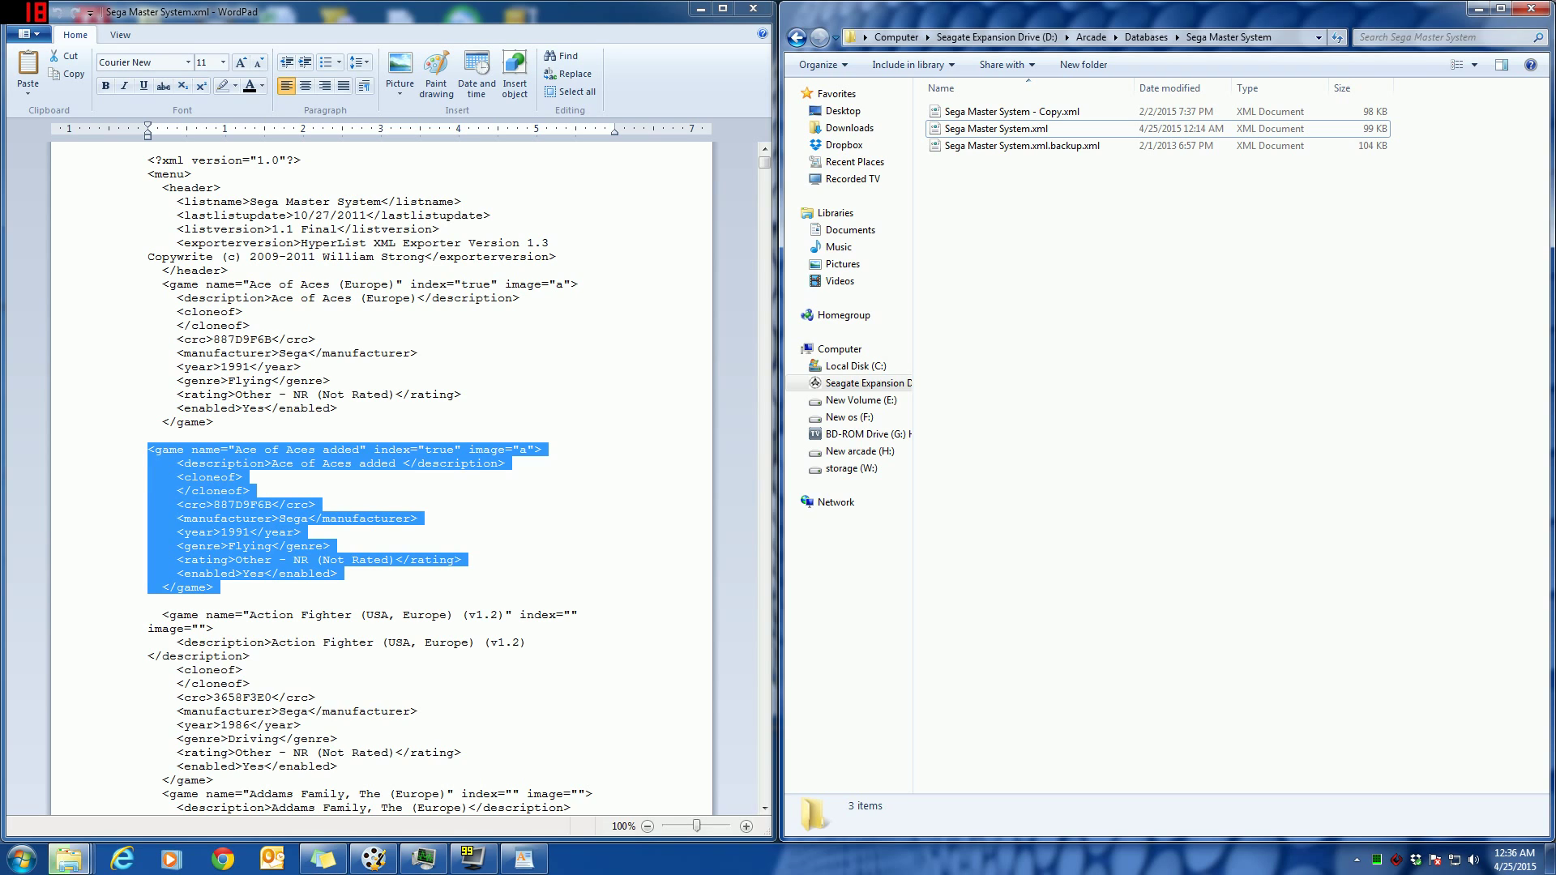
# Highlight the complete Ace of Aces (Europe) game block and the Ace of Aces added block below it to compare their structure
pyautogui.moveTo(162, 284); pyautogui.dragTo(214, 422)
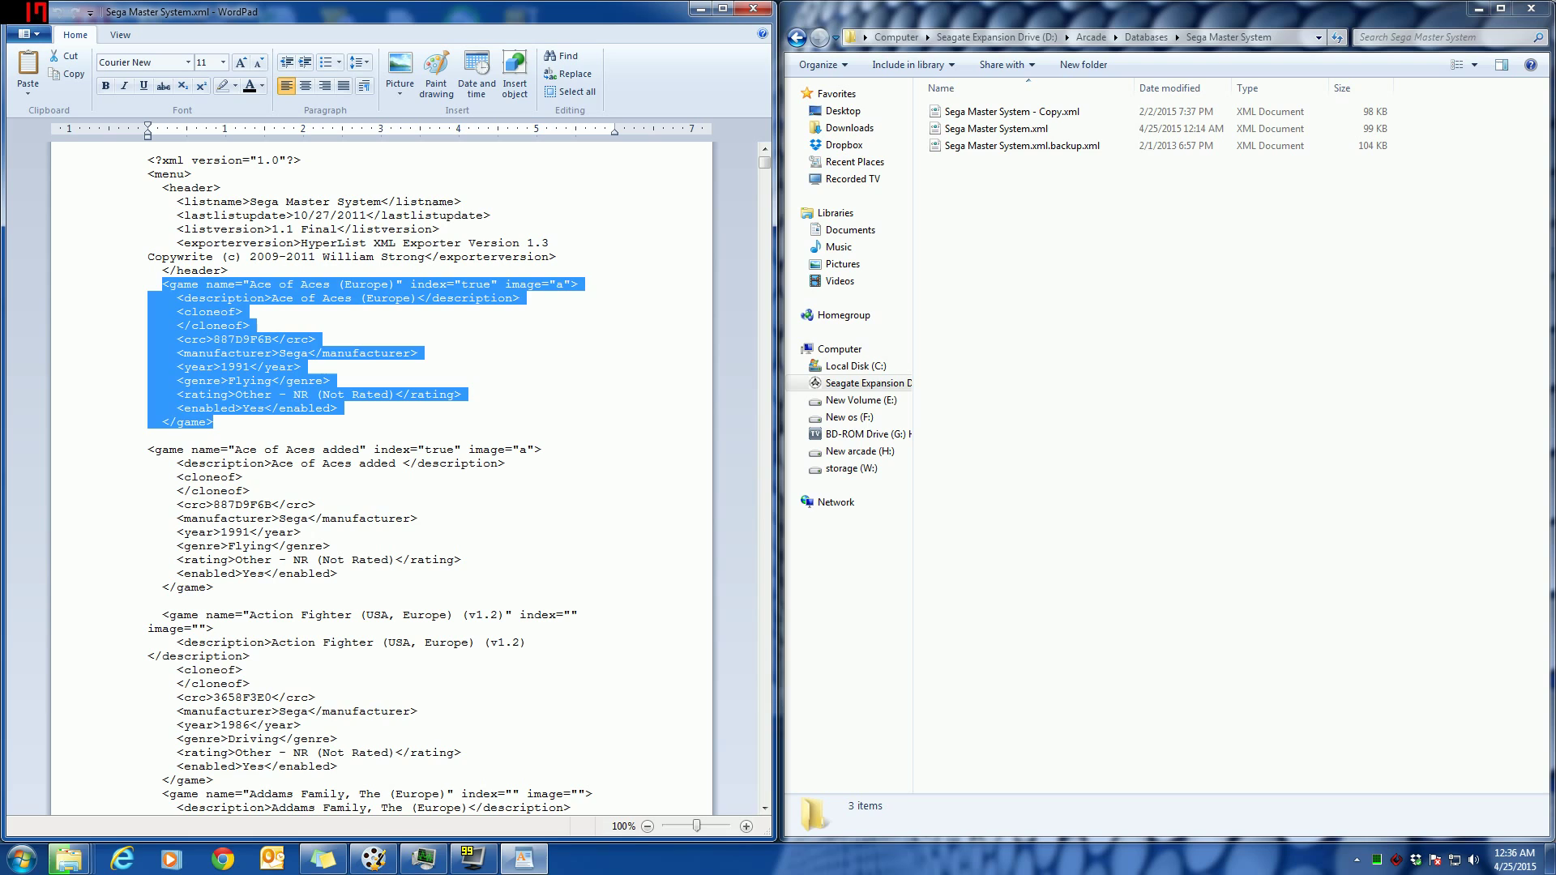
pyautogui.click(214, 587)
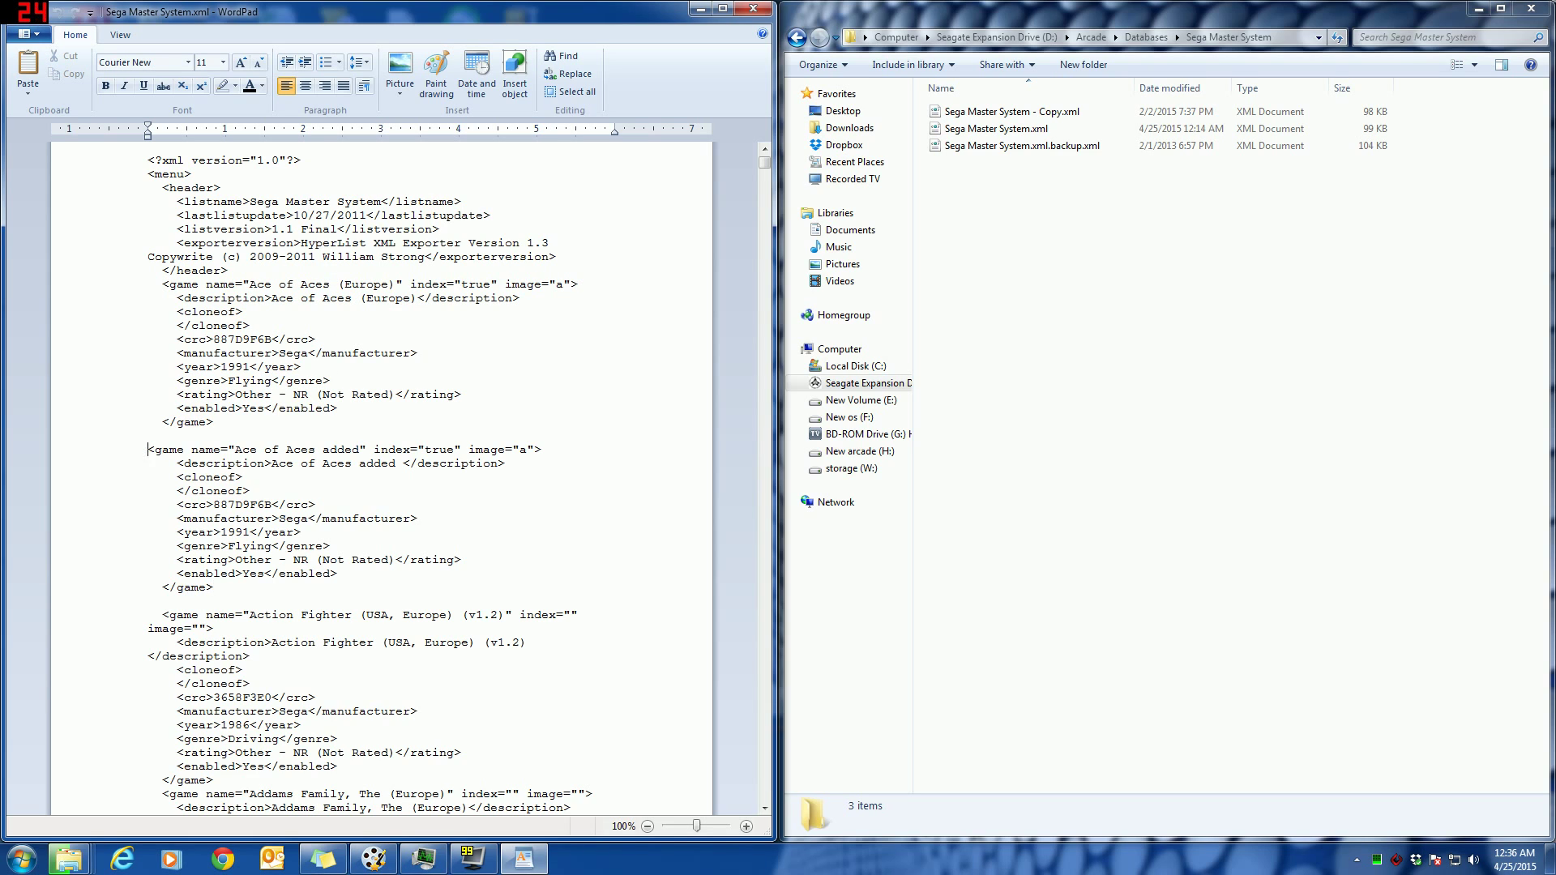
pyautogui.moveTo(148, 450); pyautogui.dragTo(221, 590)
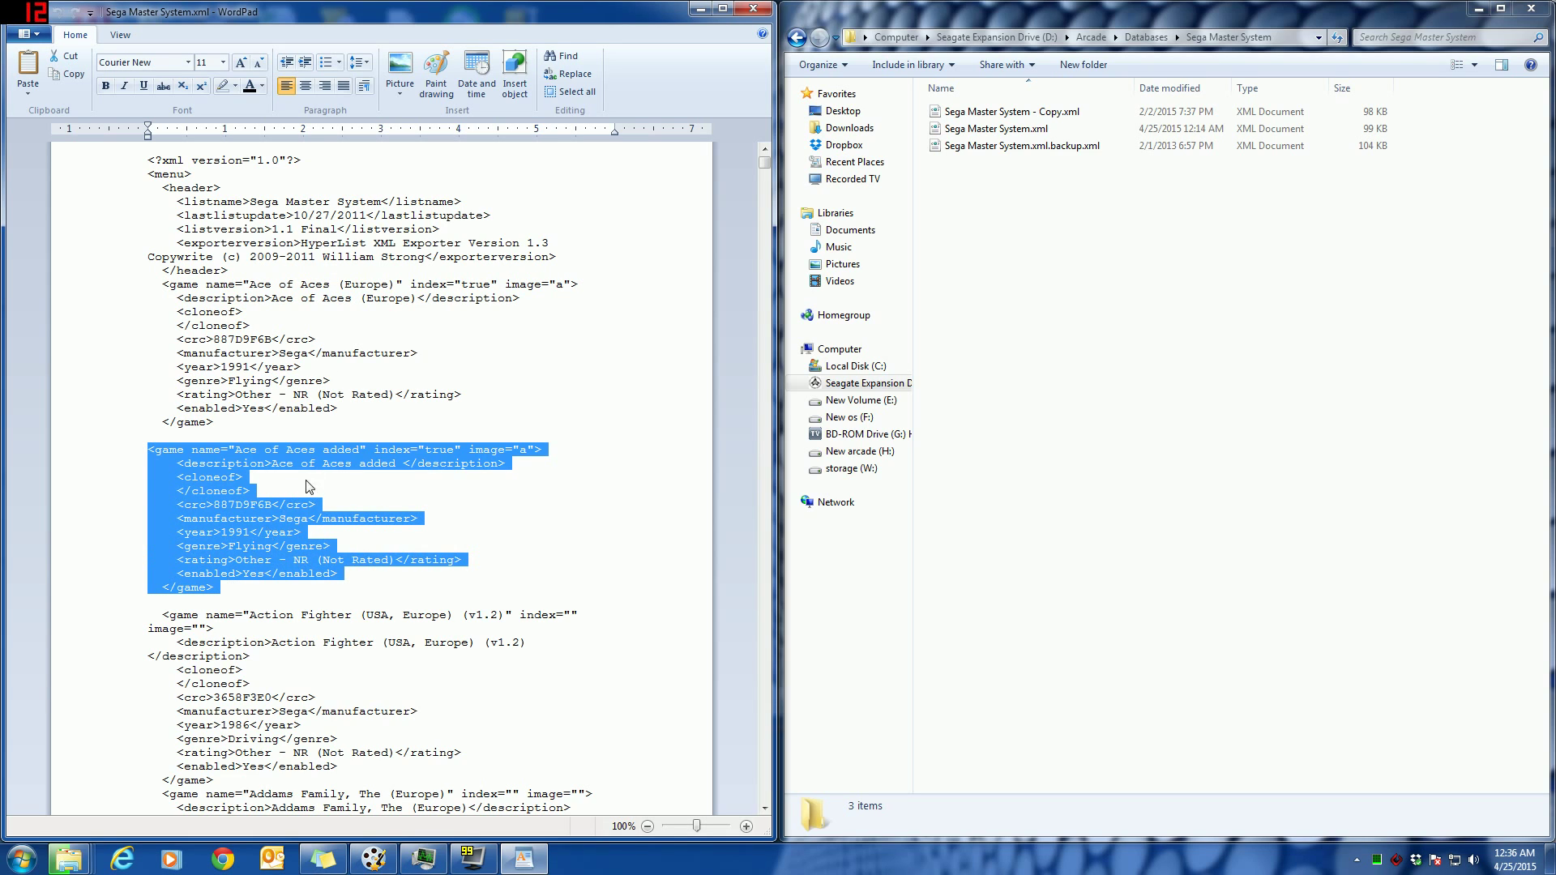
pyautogui.click(359, 450)
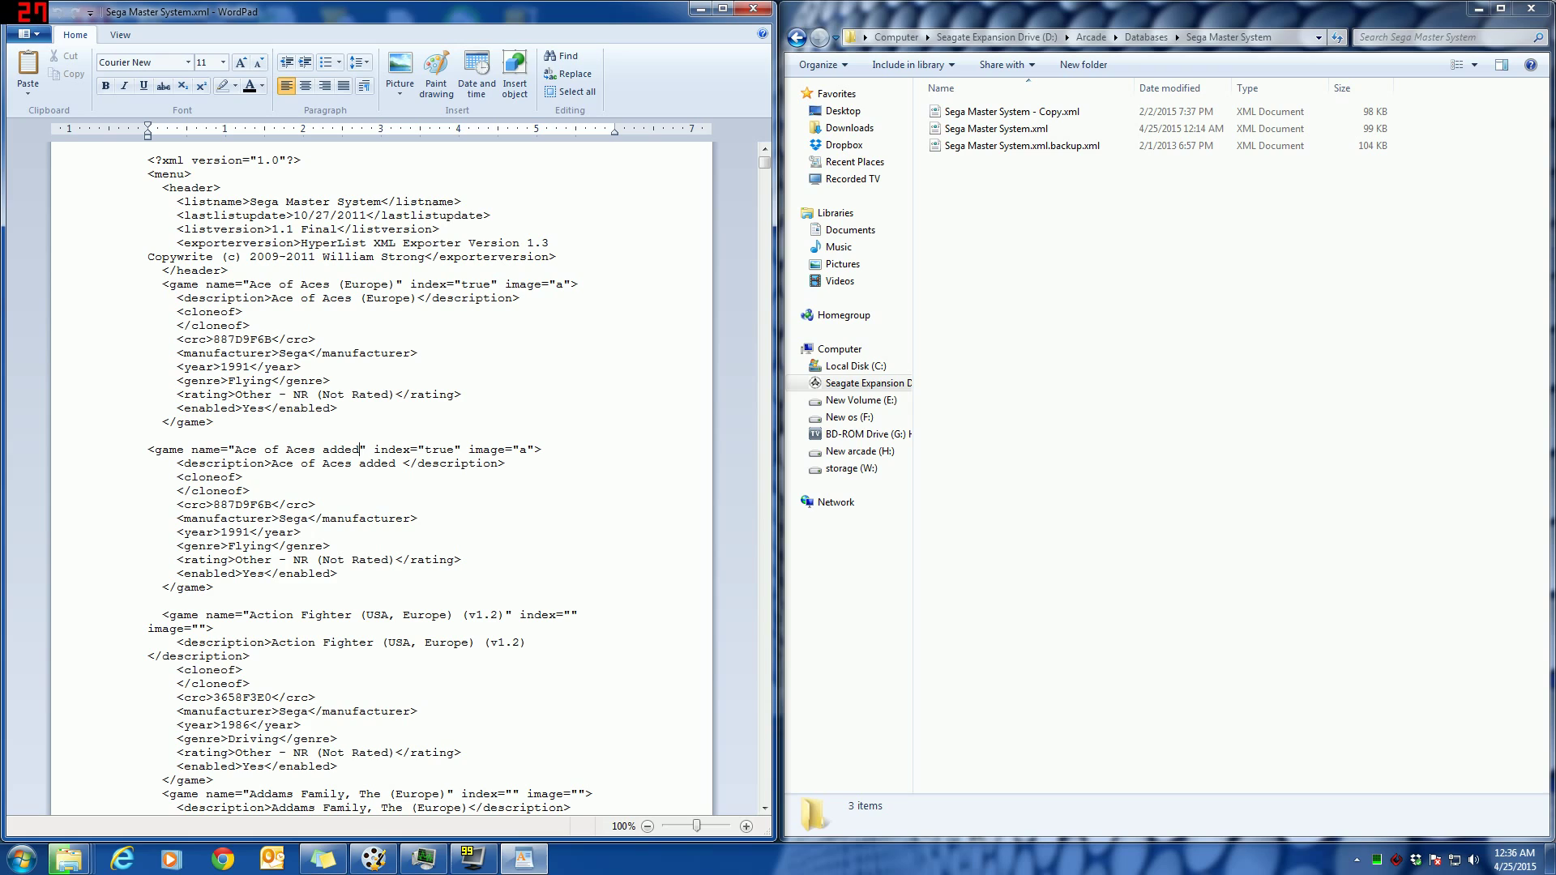
# Highlight in turn the name, description, CRC, manufacturer and year values of the Ace of Aces added entry
pyautogui.moveTo(235, 449); pyautogui.dragTo(360, 450)
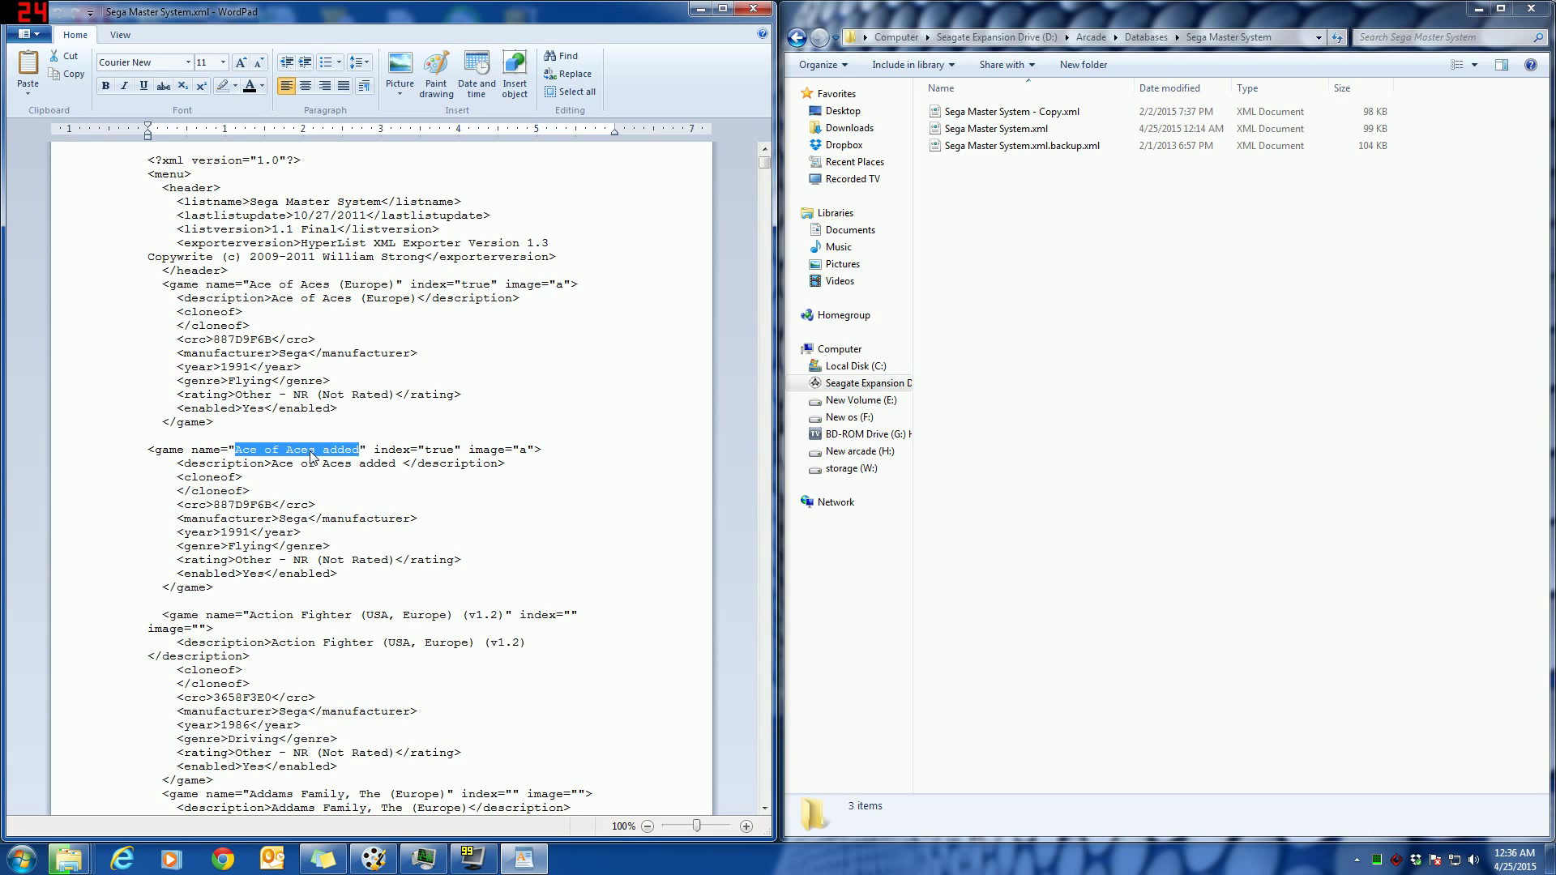
pyautogui.moveTo(271, 464); pyautogui.dragTo(392, 474)
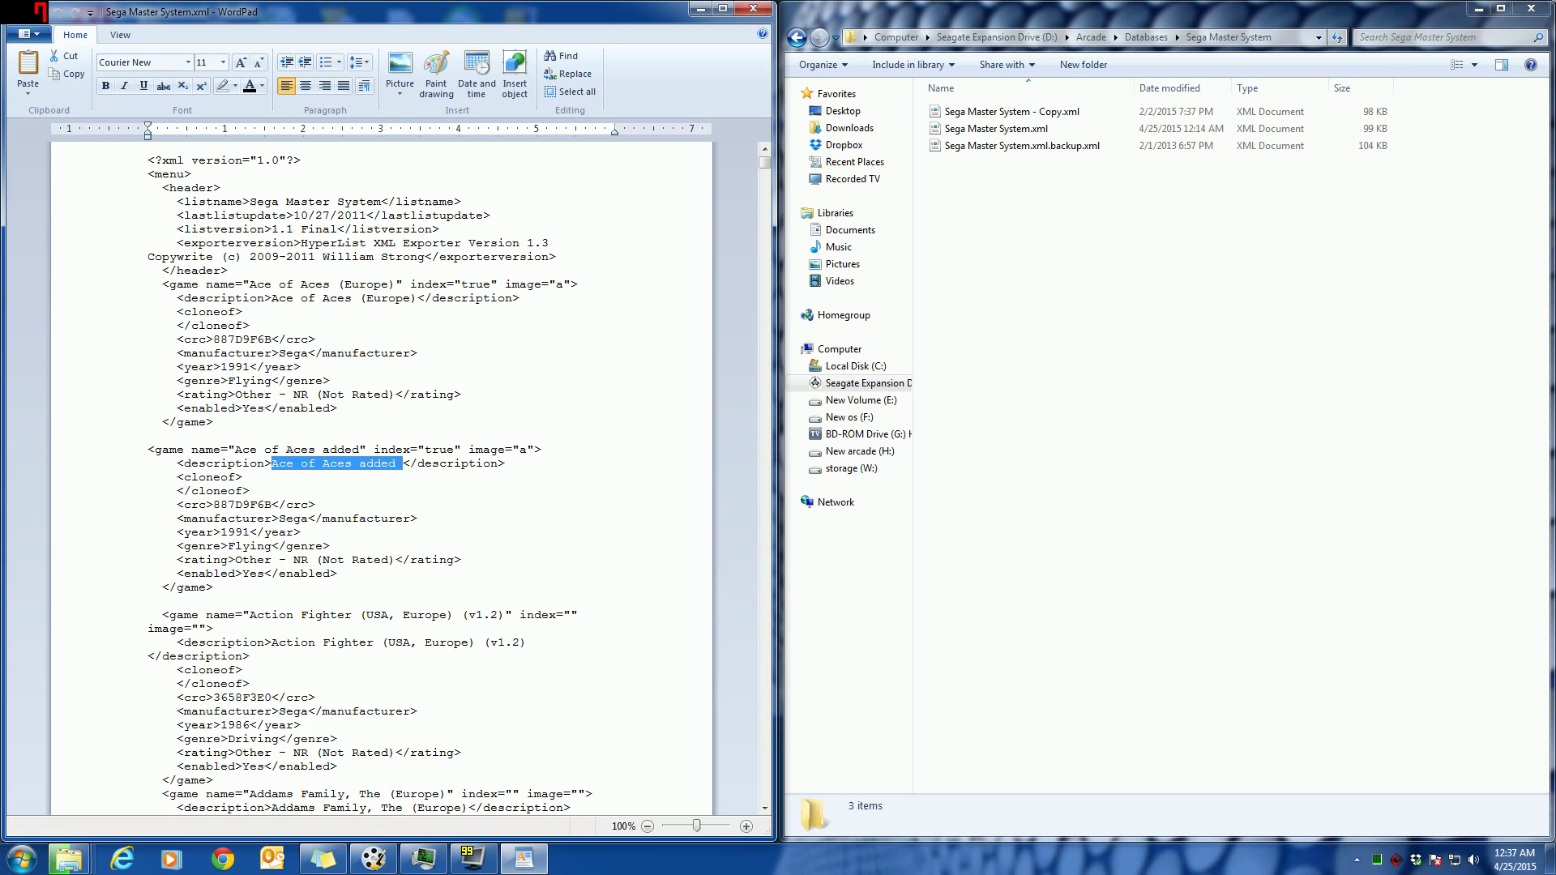
pyautogui.doubleClick(241, 504)
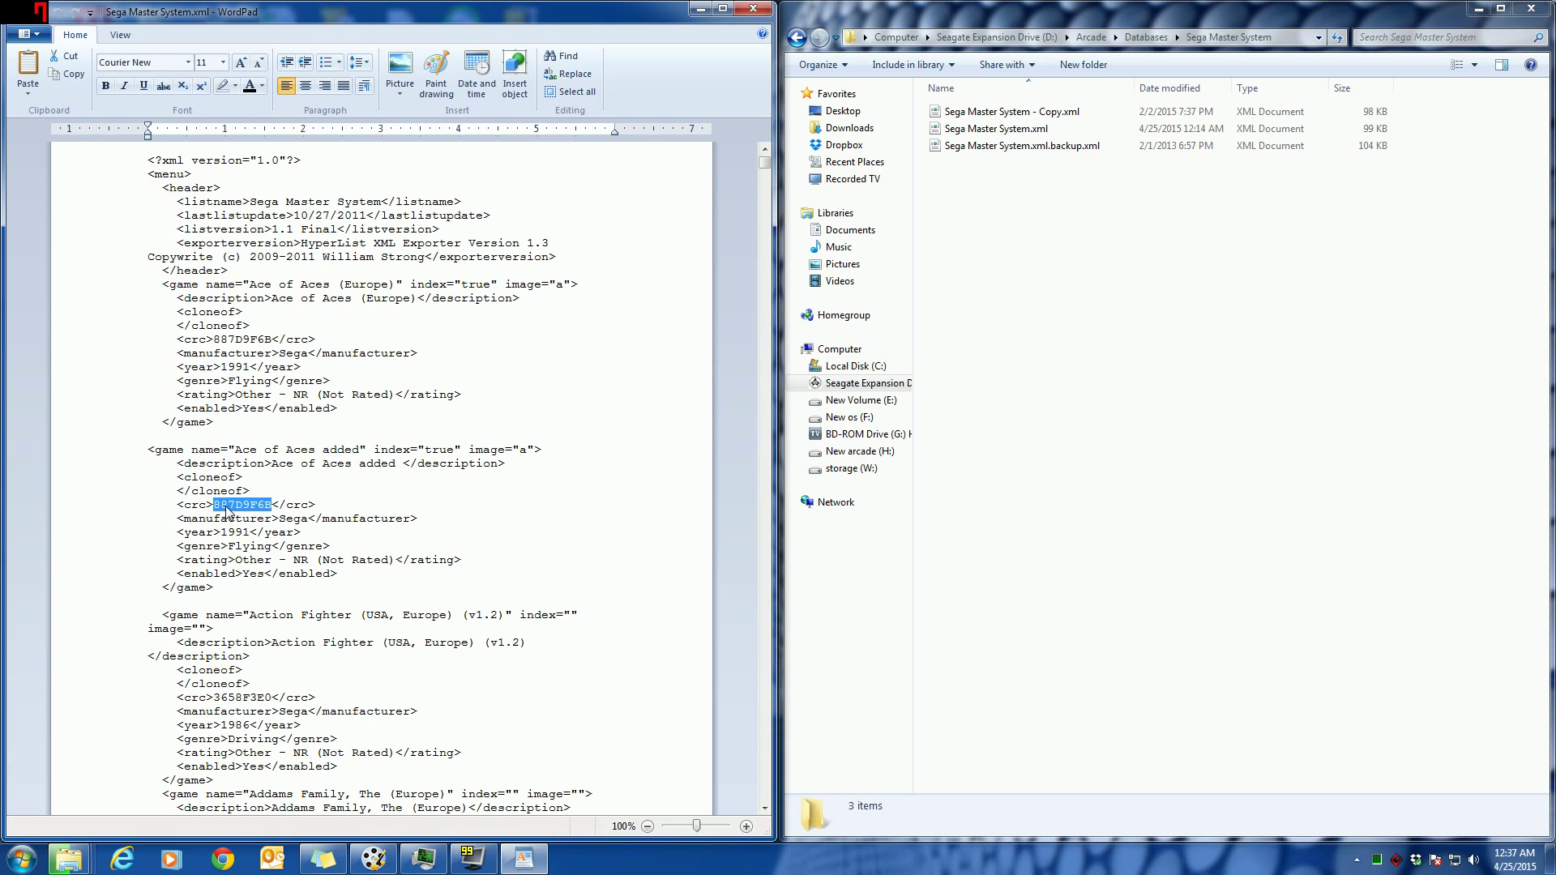
pyautogui.doubleClick(297, 520)
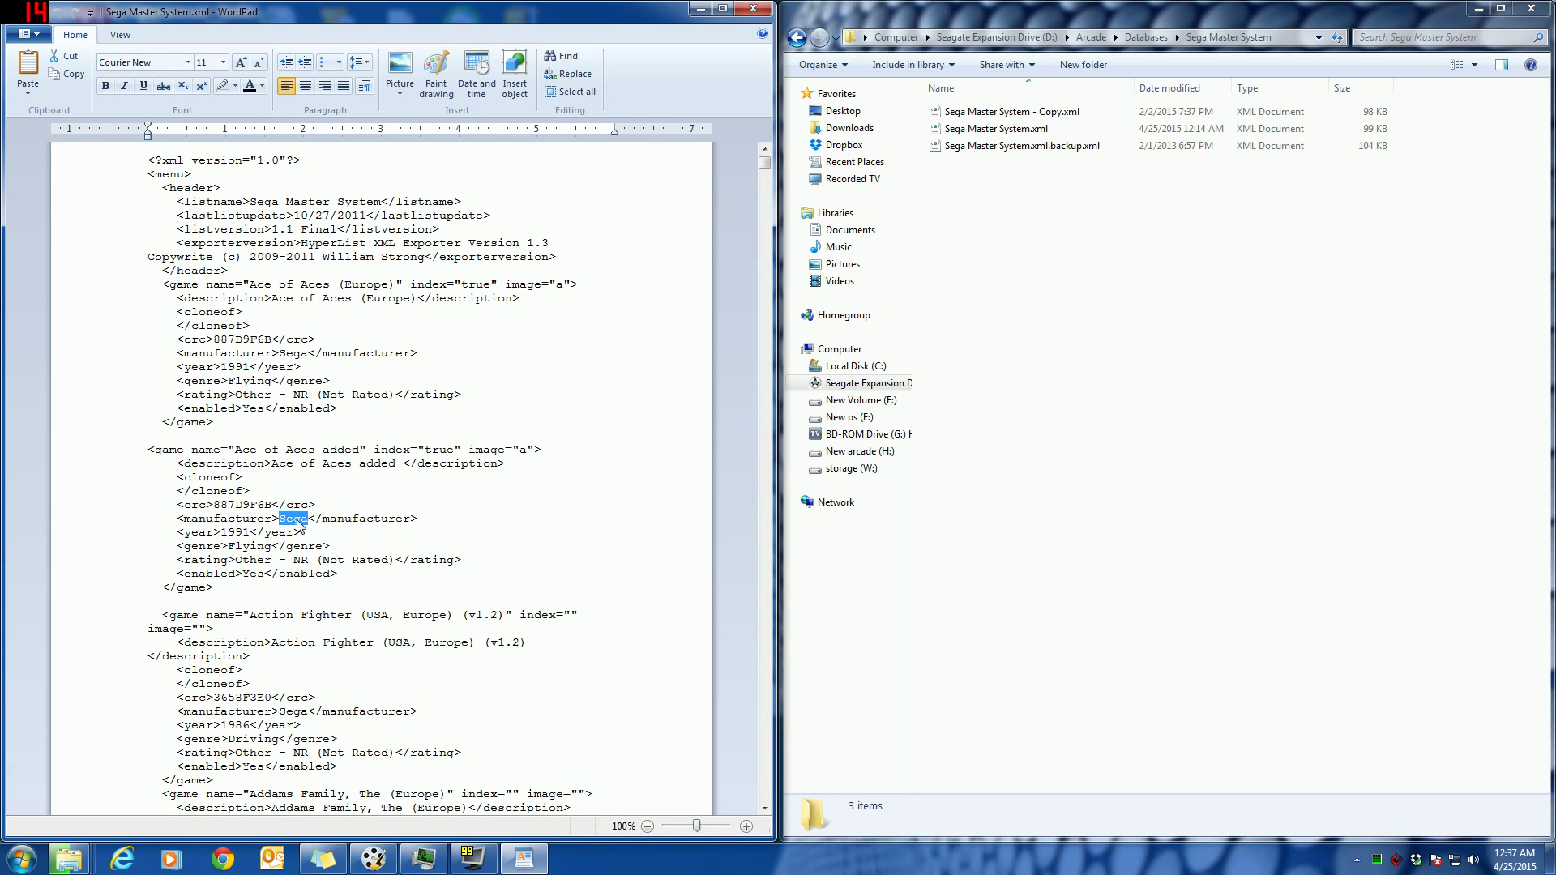
pyautogui.doubleClick(231, 534)
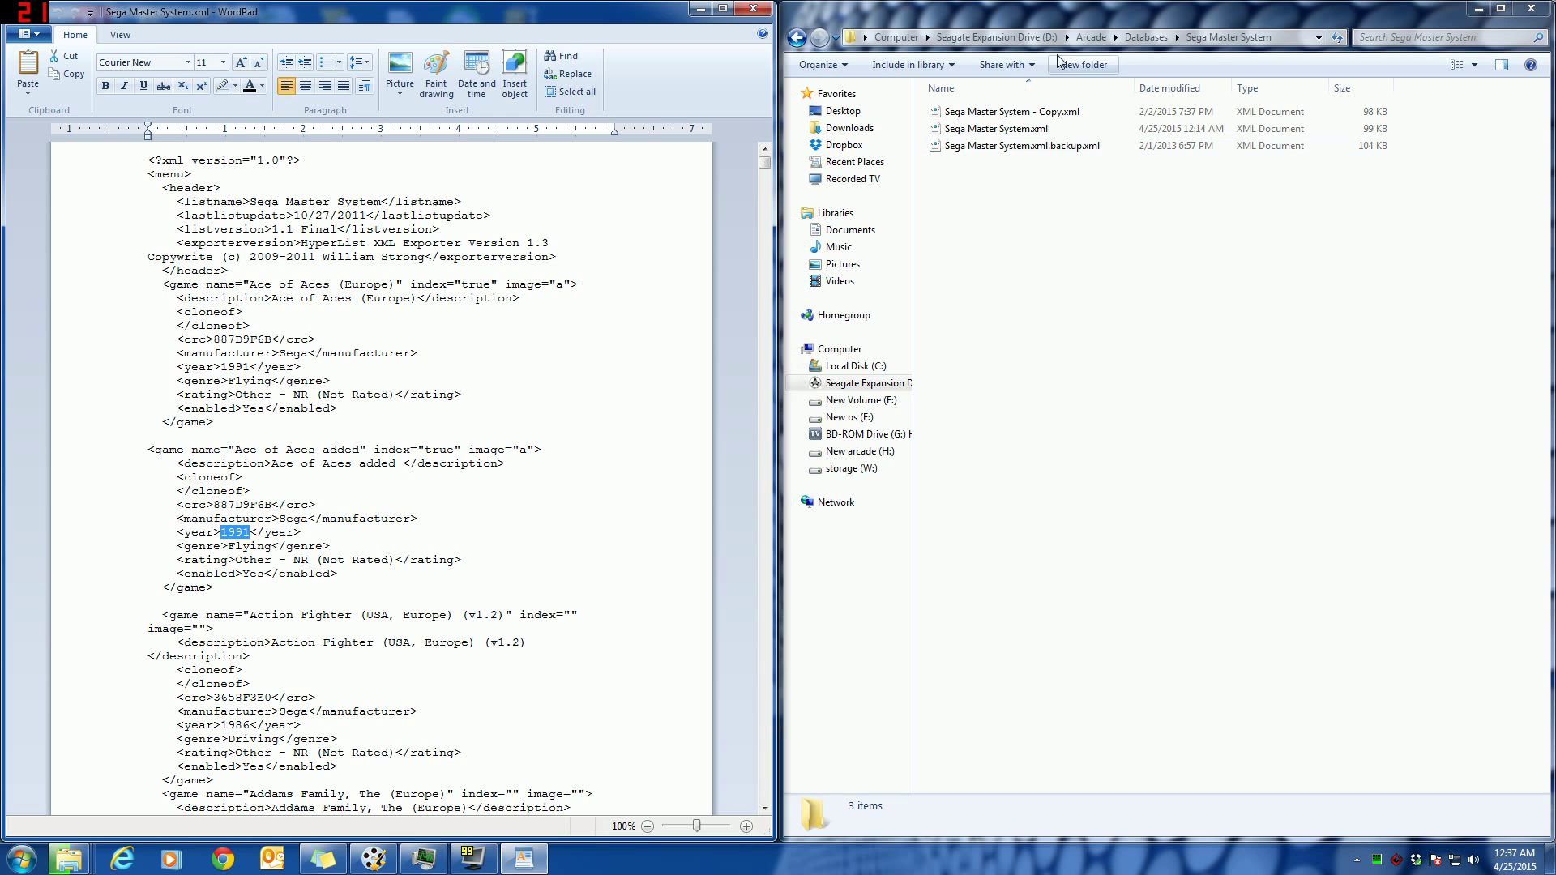
# Go up to the Arcade folder and open the Sega Master System folder inside Media
pyautogui.click(1090, 38)
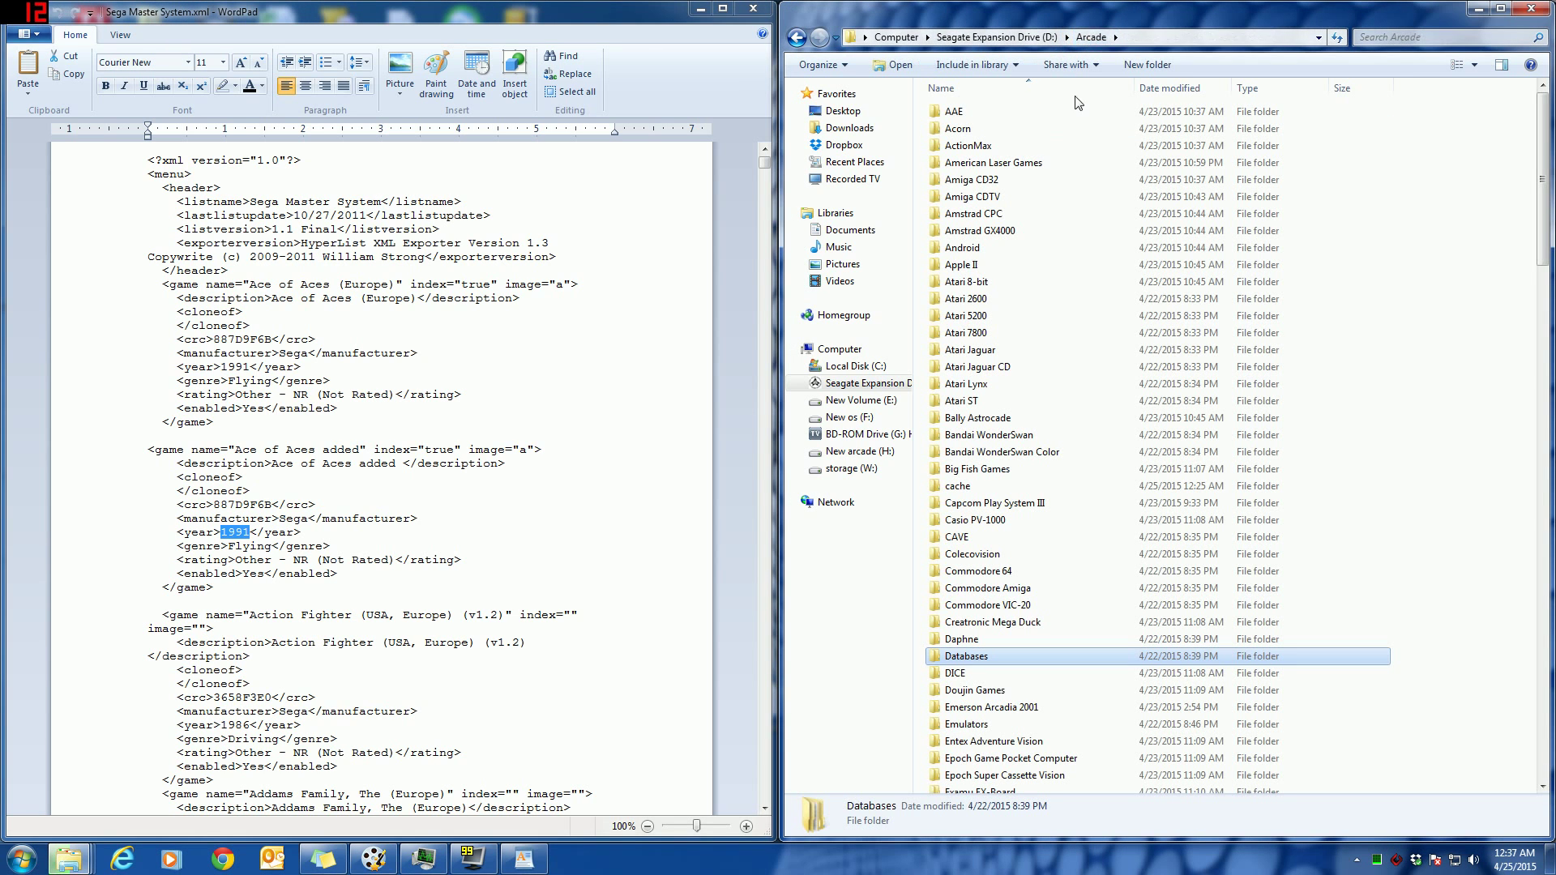
pyautogui.press('m')
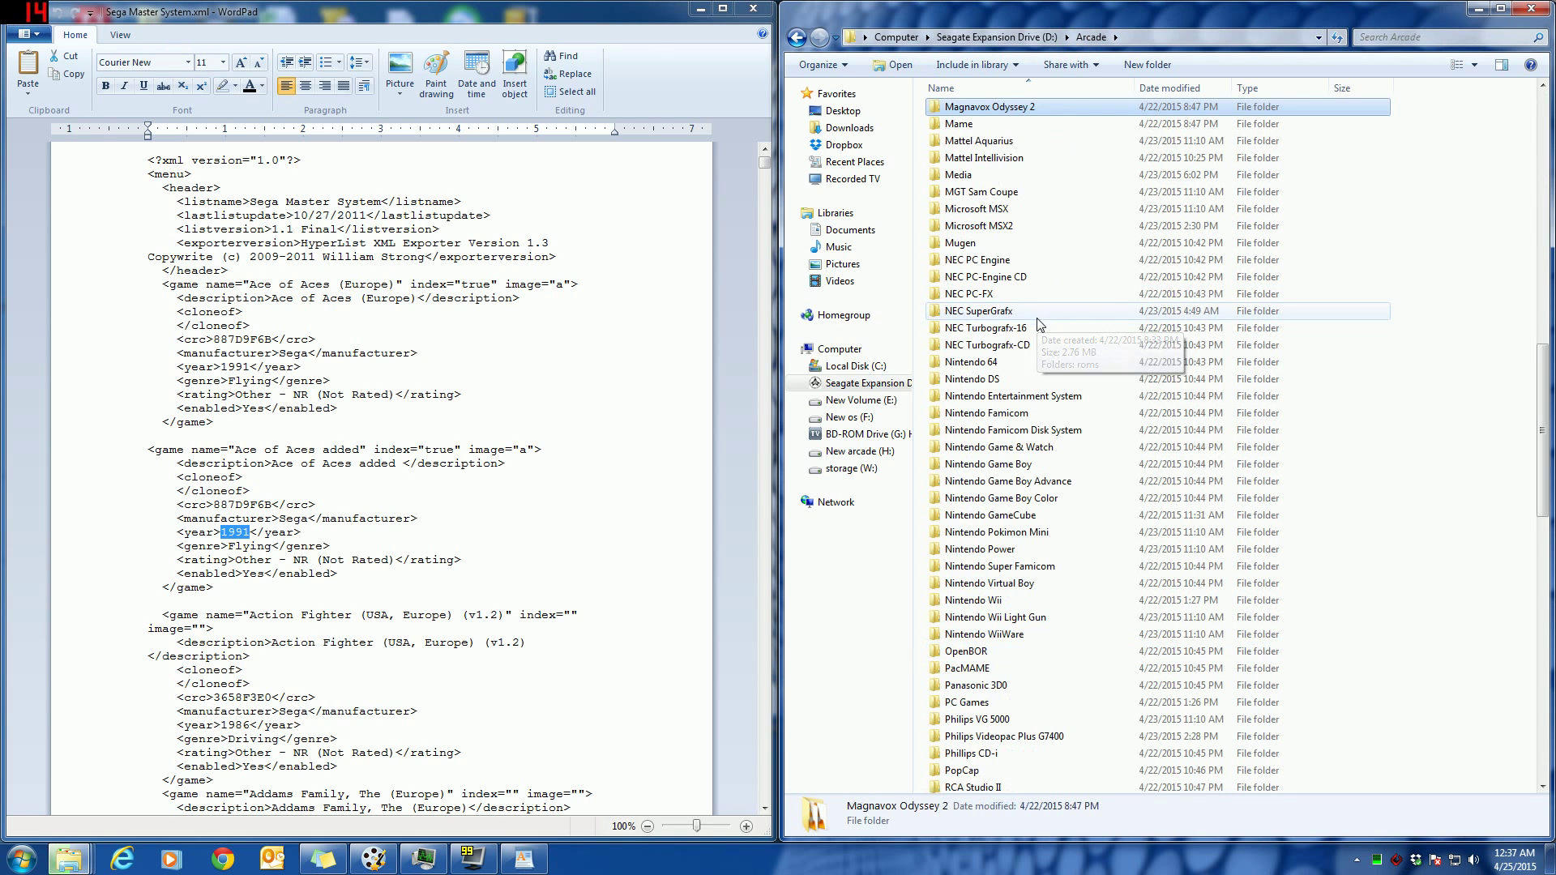
pyautogui.doubleClick(968, 176)
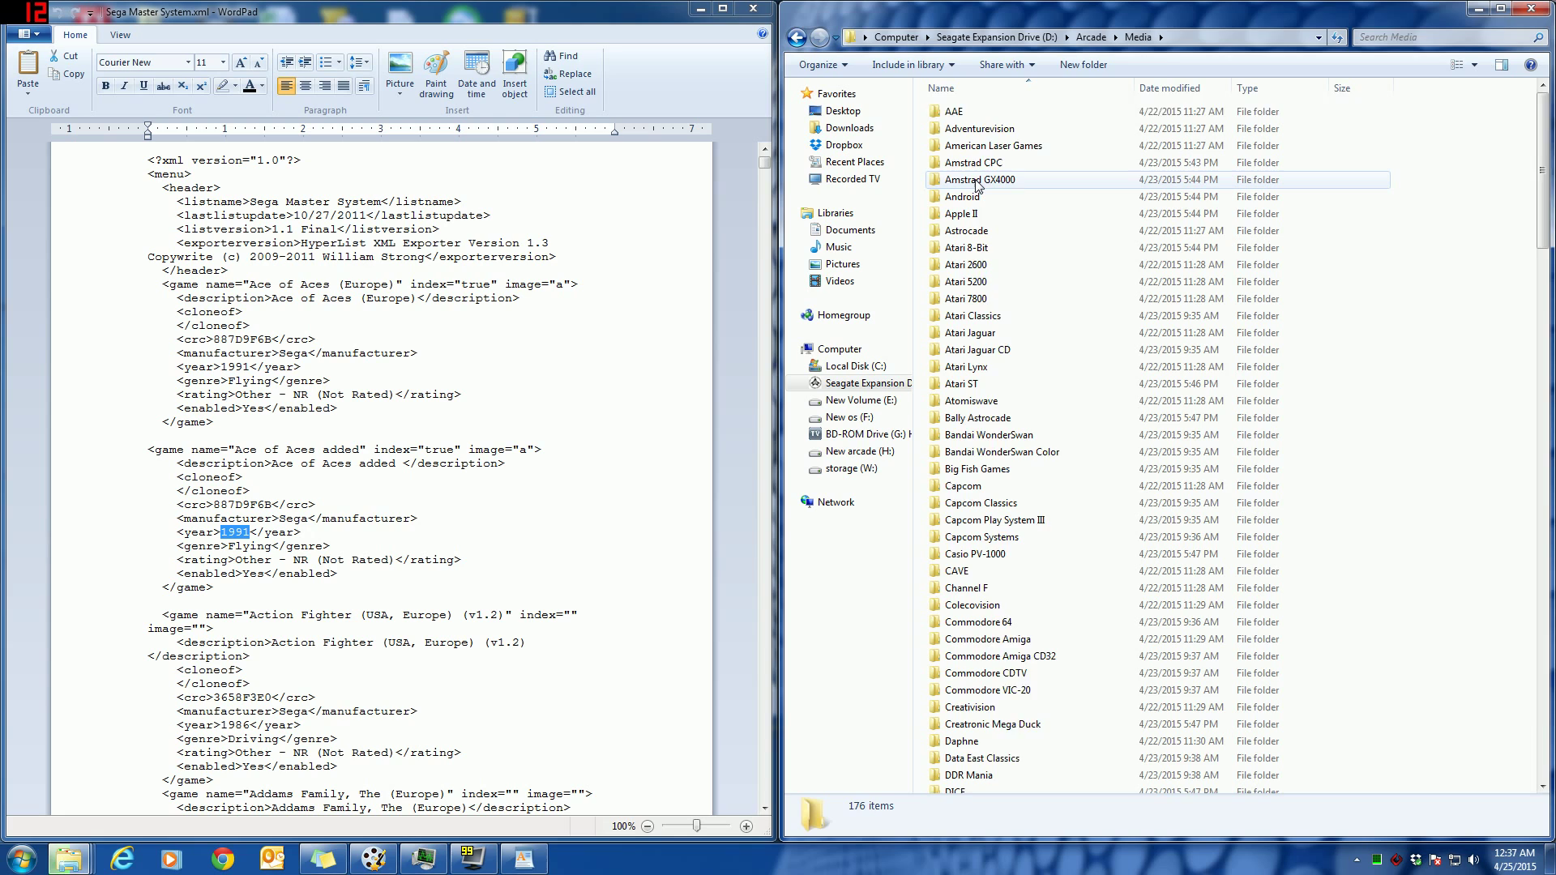
pyautogui.press('s')
pyautogui.doubleClick(989, 258)
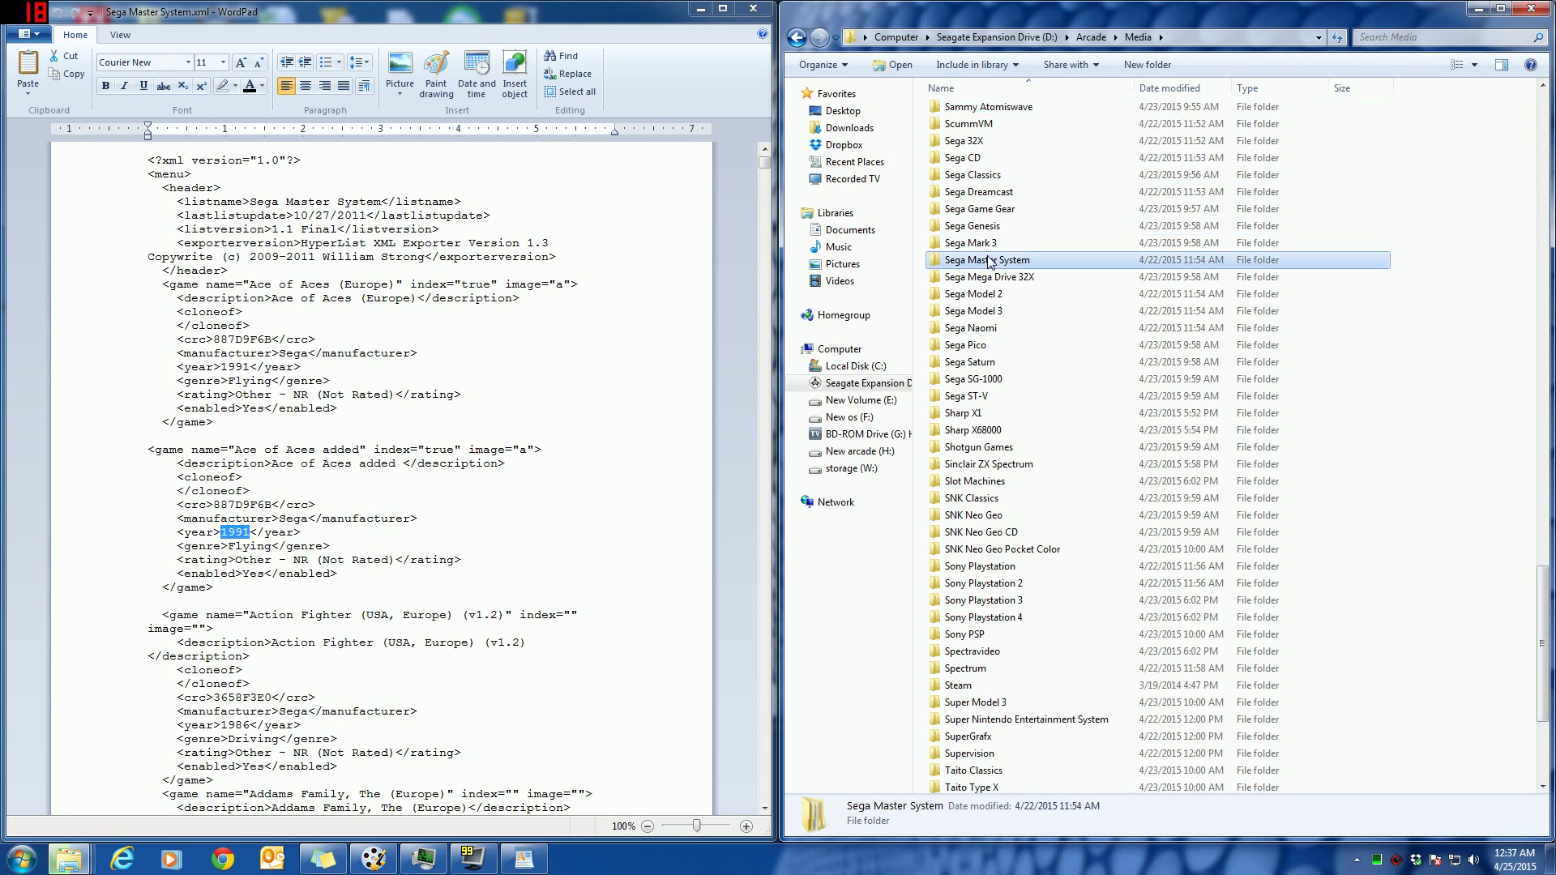
# Open Artwork2 in the system's Images folder and select Ace of Aces added.png
pyautogui.press('i')
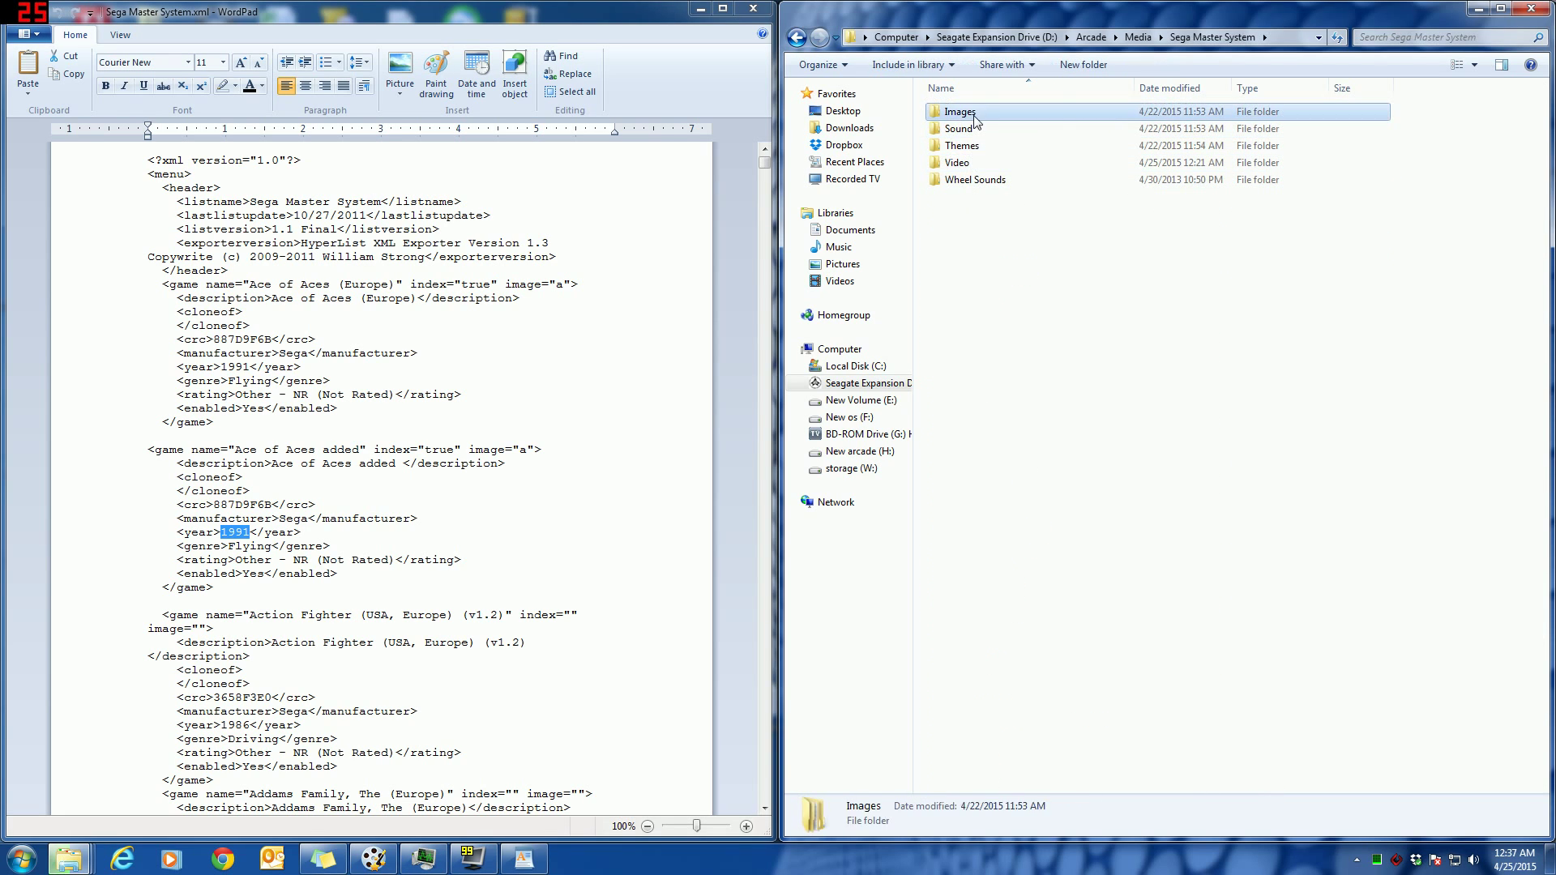
pyautogui.press('Return')
pyautogui.click(976, 129)
pyautogui.doubleClick(975, 135)
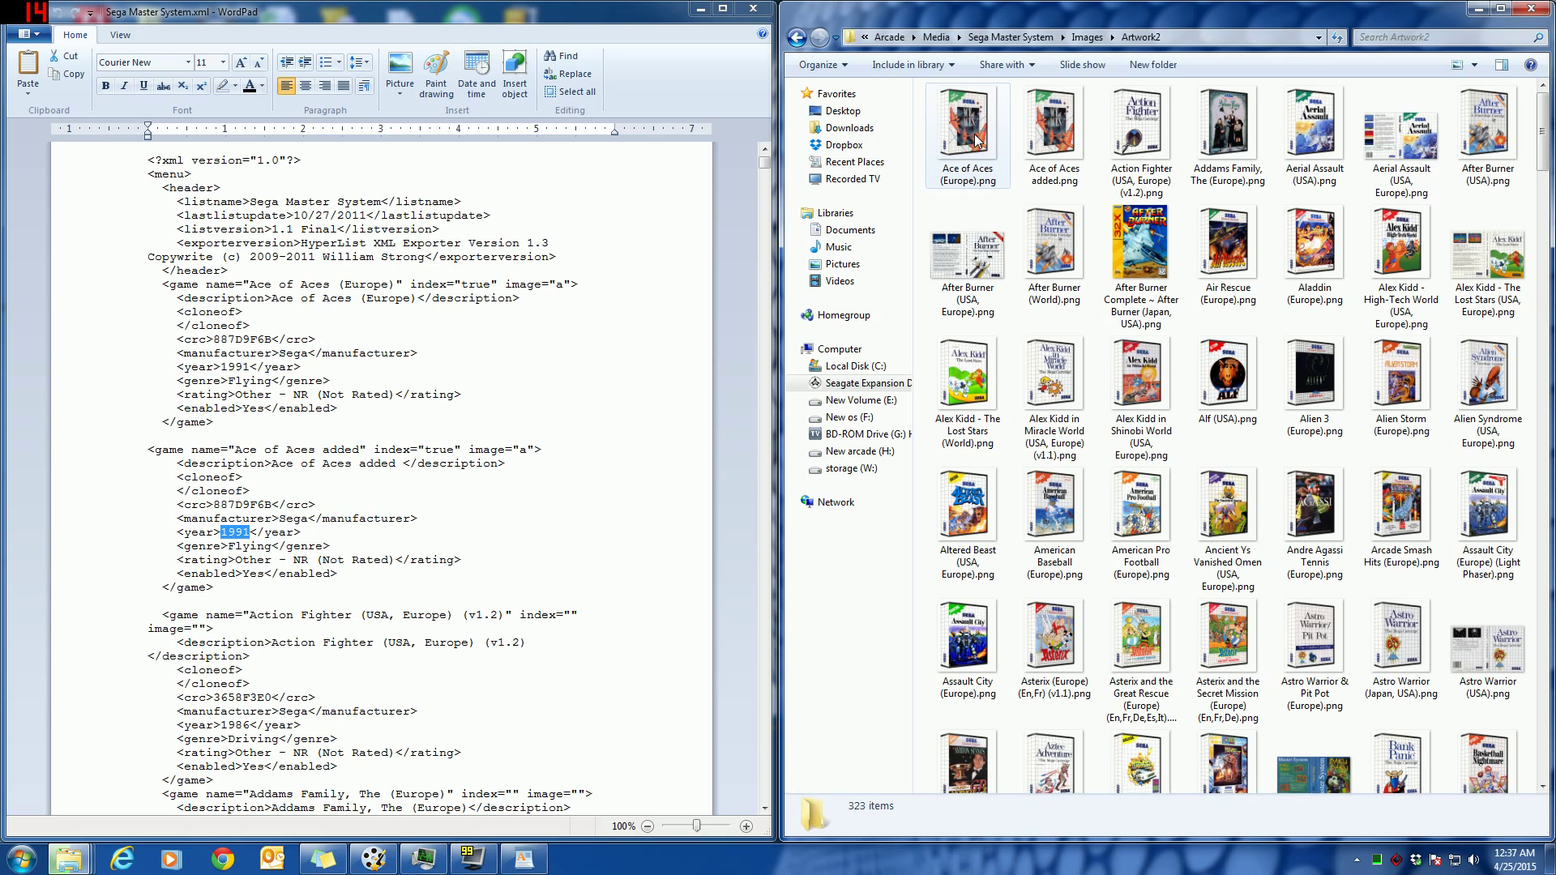
pyautogui.click(975, 158)
pyautogui.click(1056, 152)
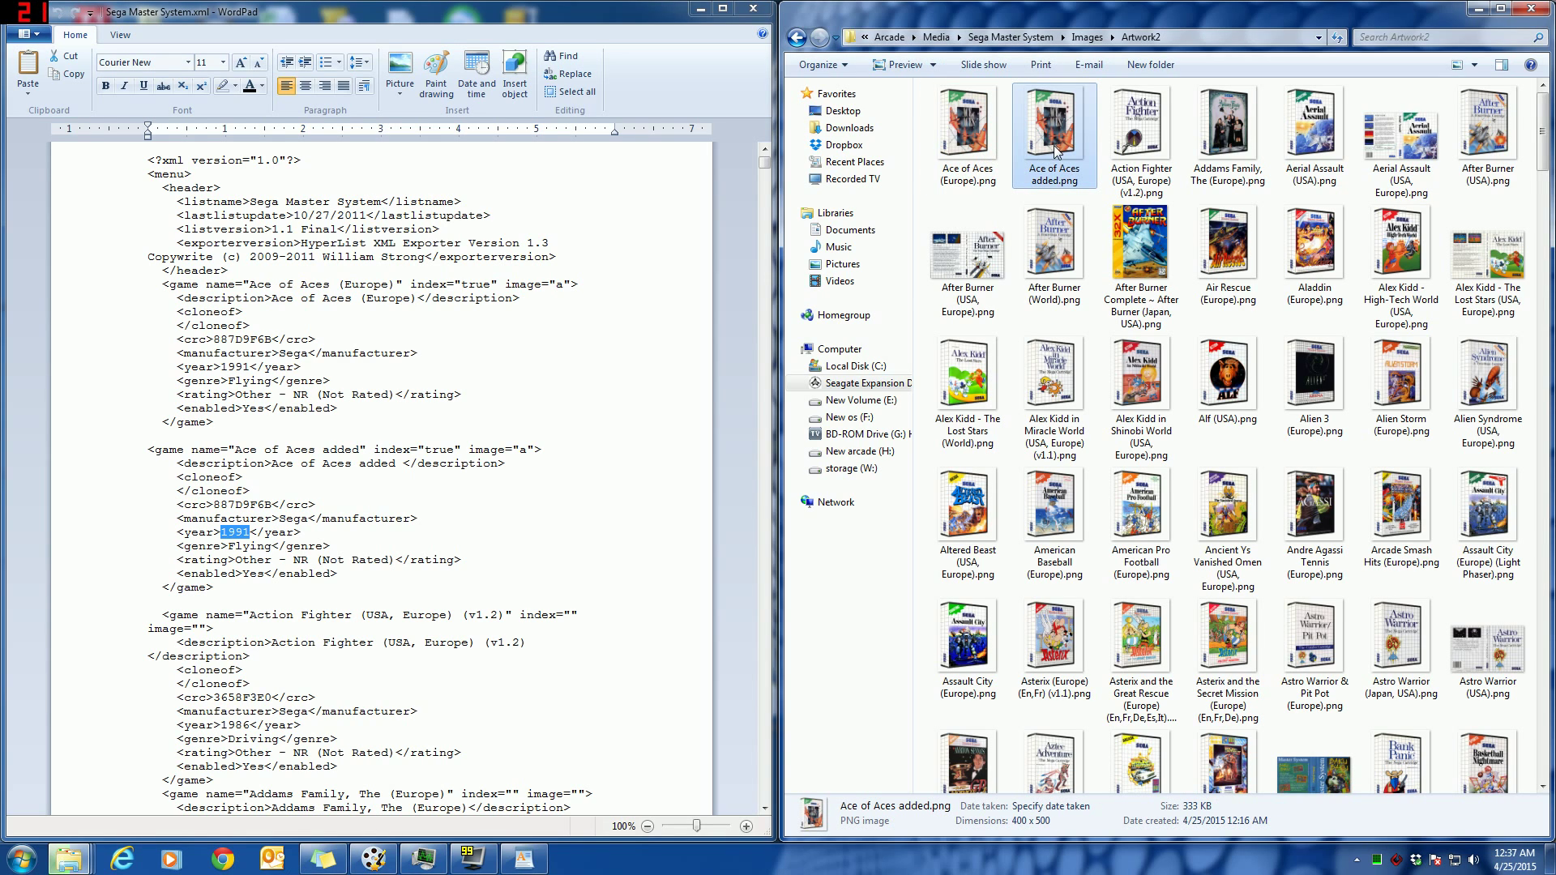
# Locate and select Ace of Aces added.png in both the Artwork4 and Wheel image folders
pyautogui.click(1087, 37)
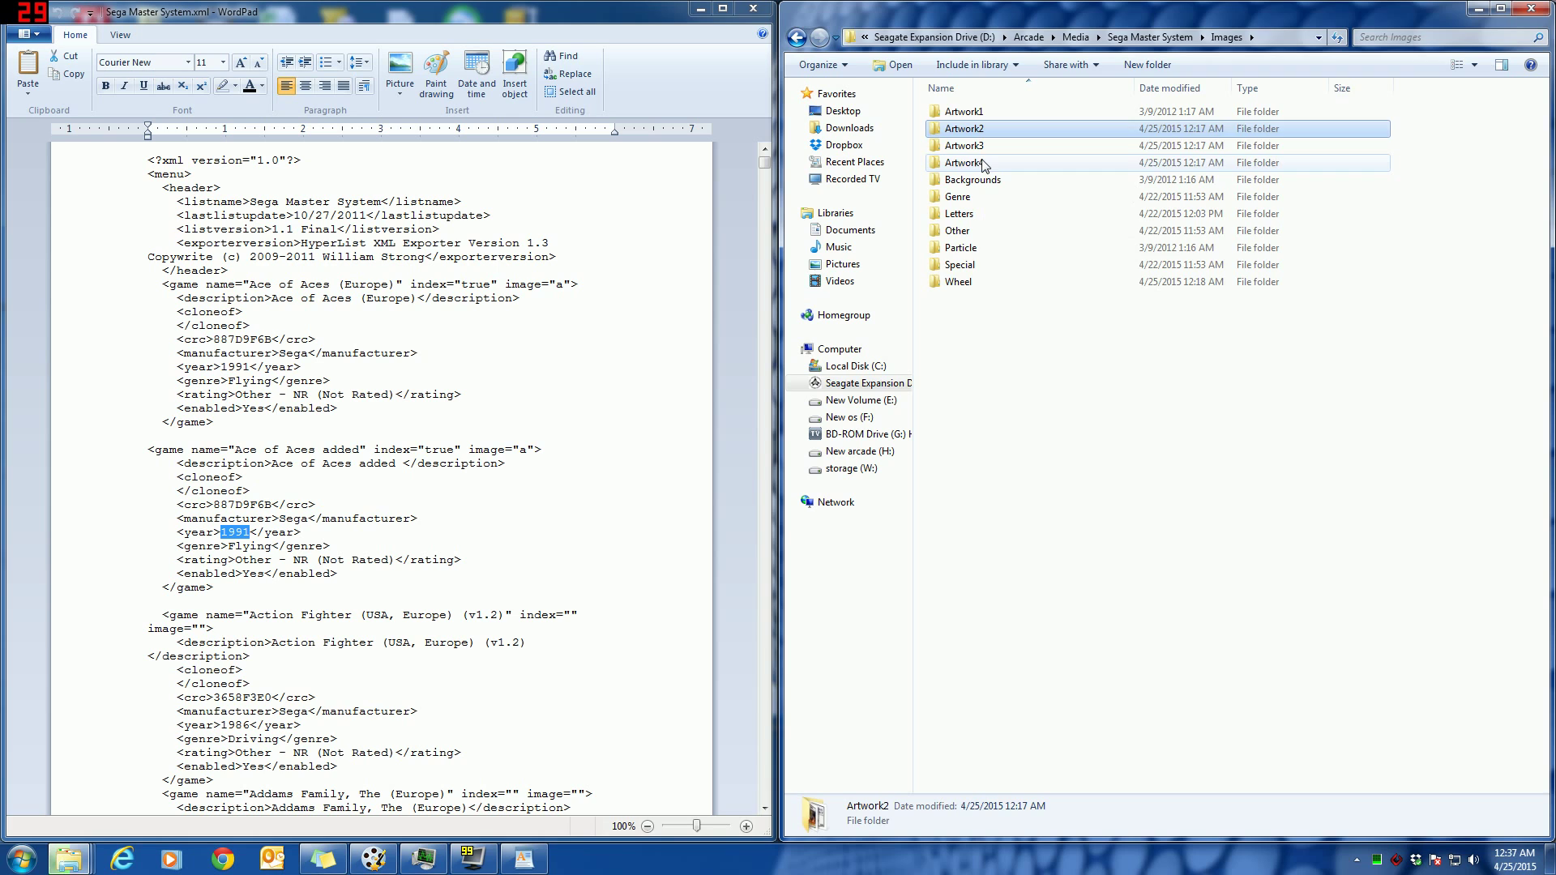
pyautogui.doubleClick(981, 162)
pyautogui.click(1047, 115)
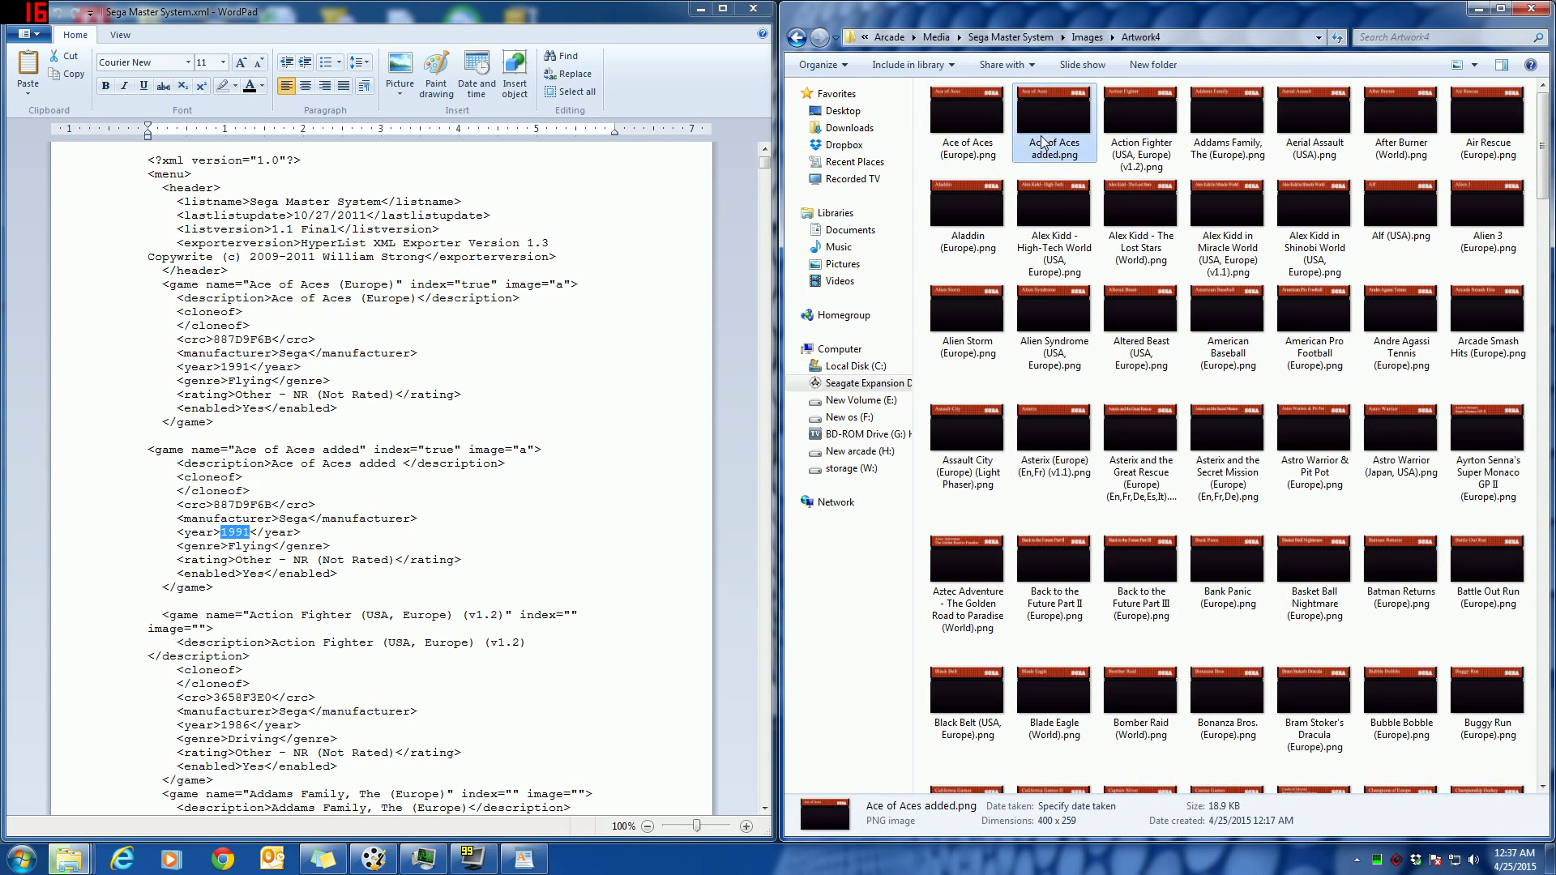
pyautogui.click(1087, 37)
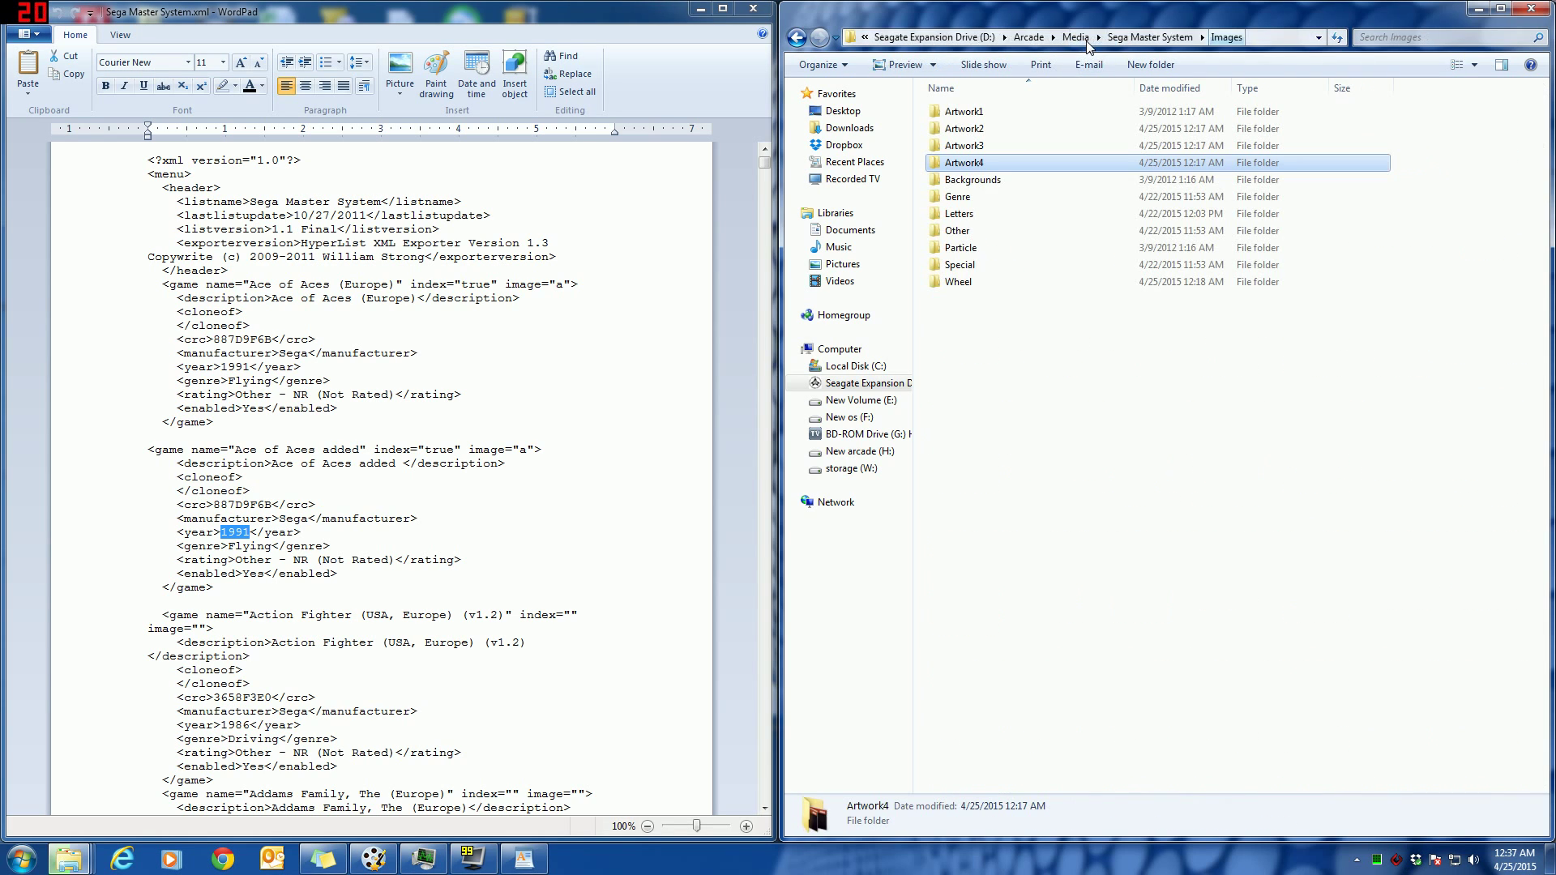
pyautogui.doubleClick(964, 285)
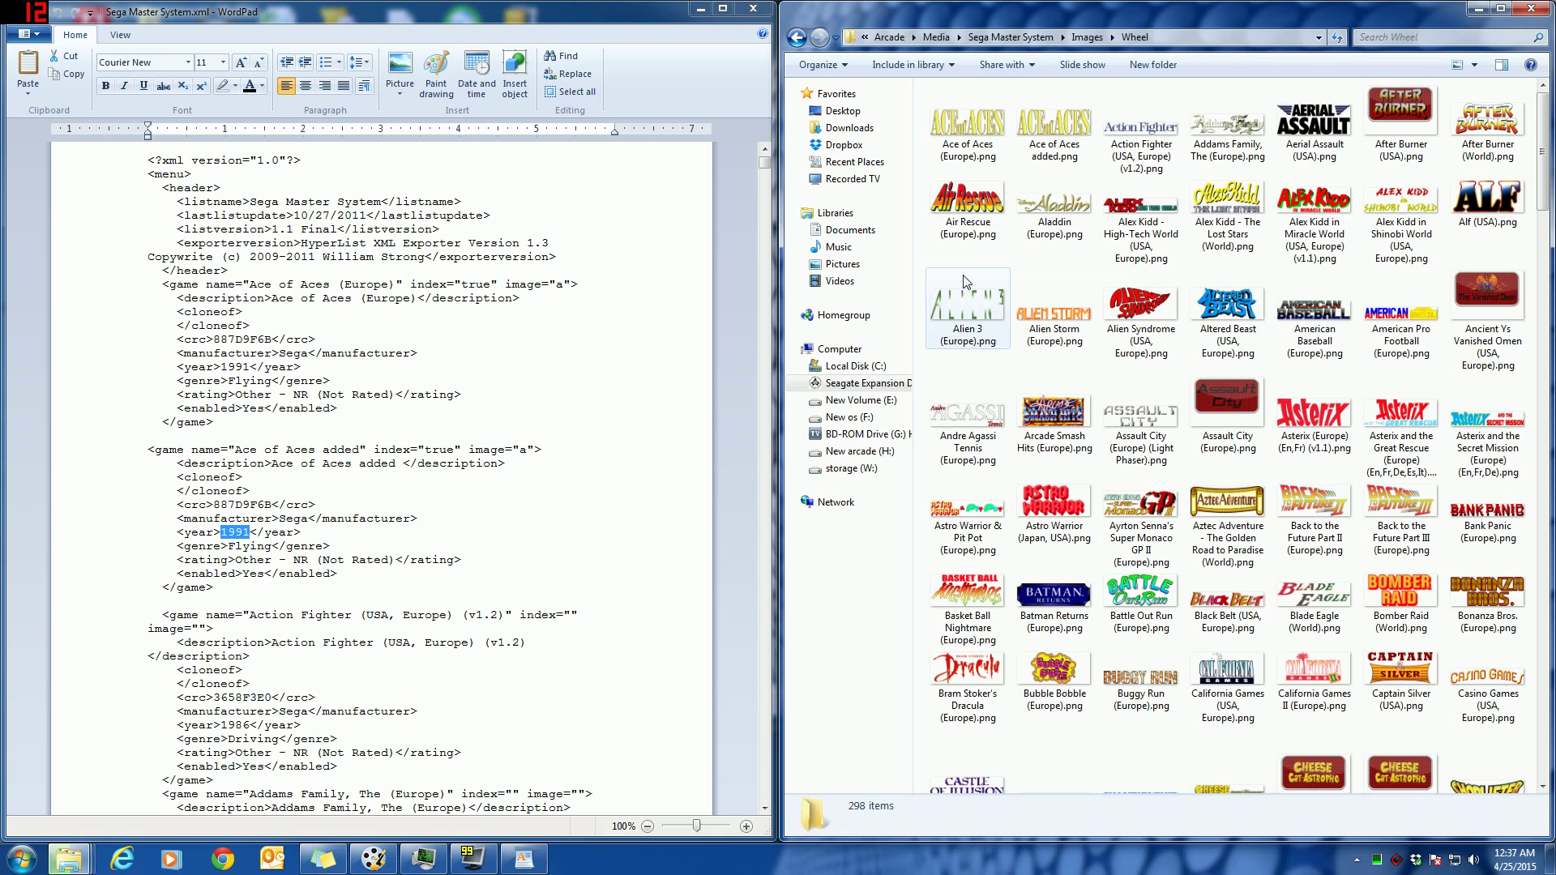
pyautogui.click(1040, 150)
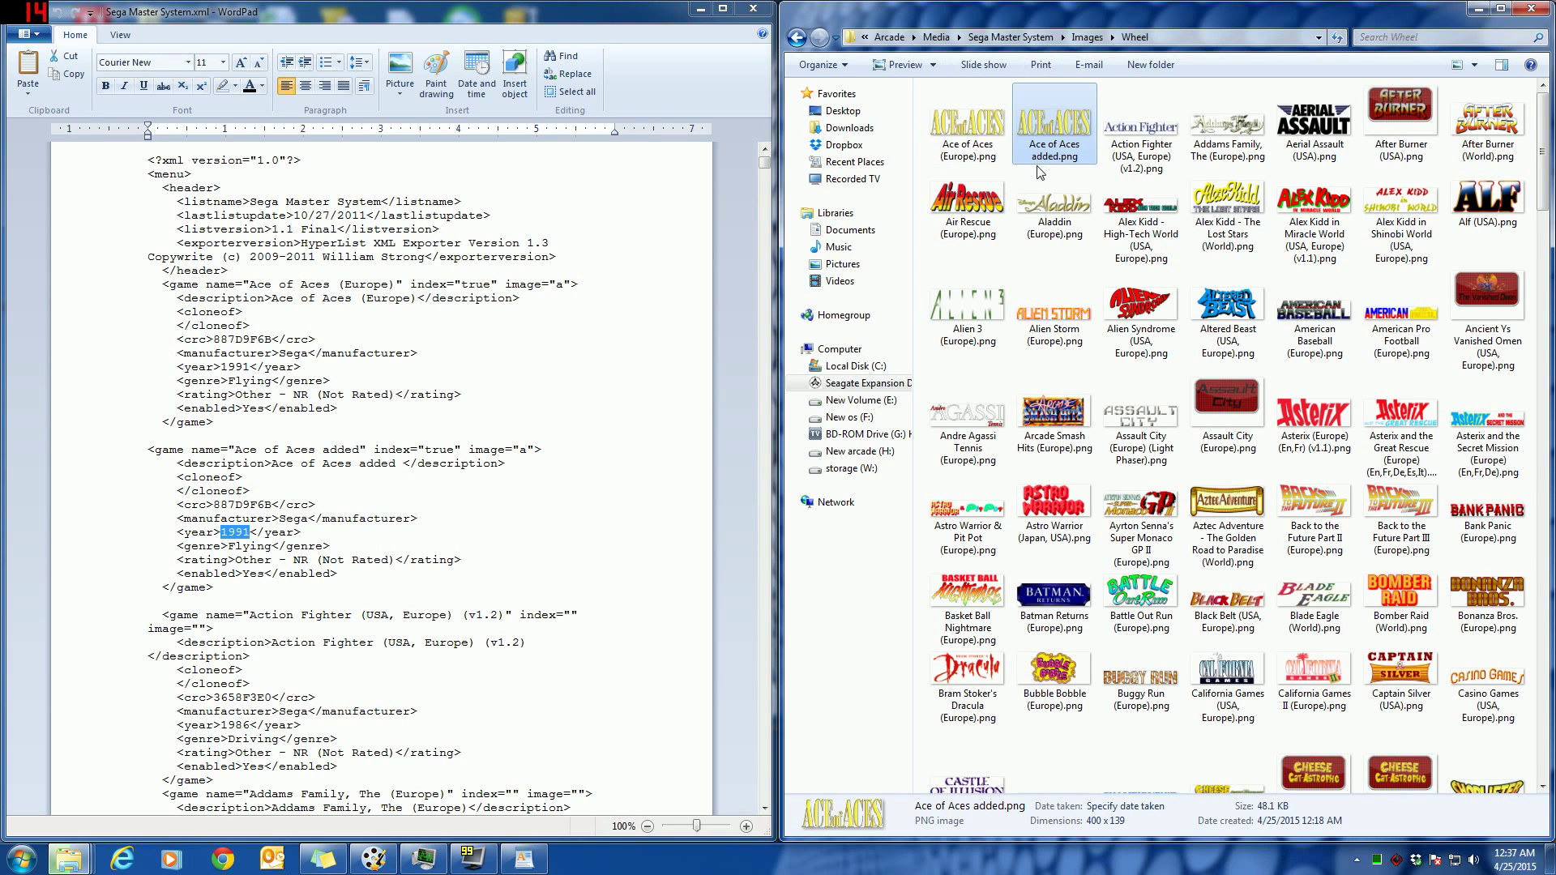
# Select Ace of Aces added.mp4 in the system's Video folder and highlight the matching game name in the XML entry
pyautogui.click(1018, 38)
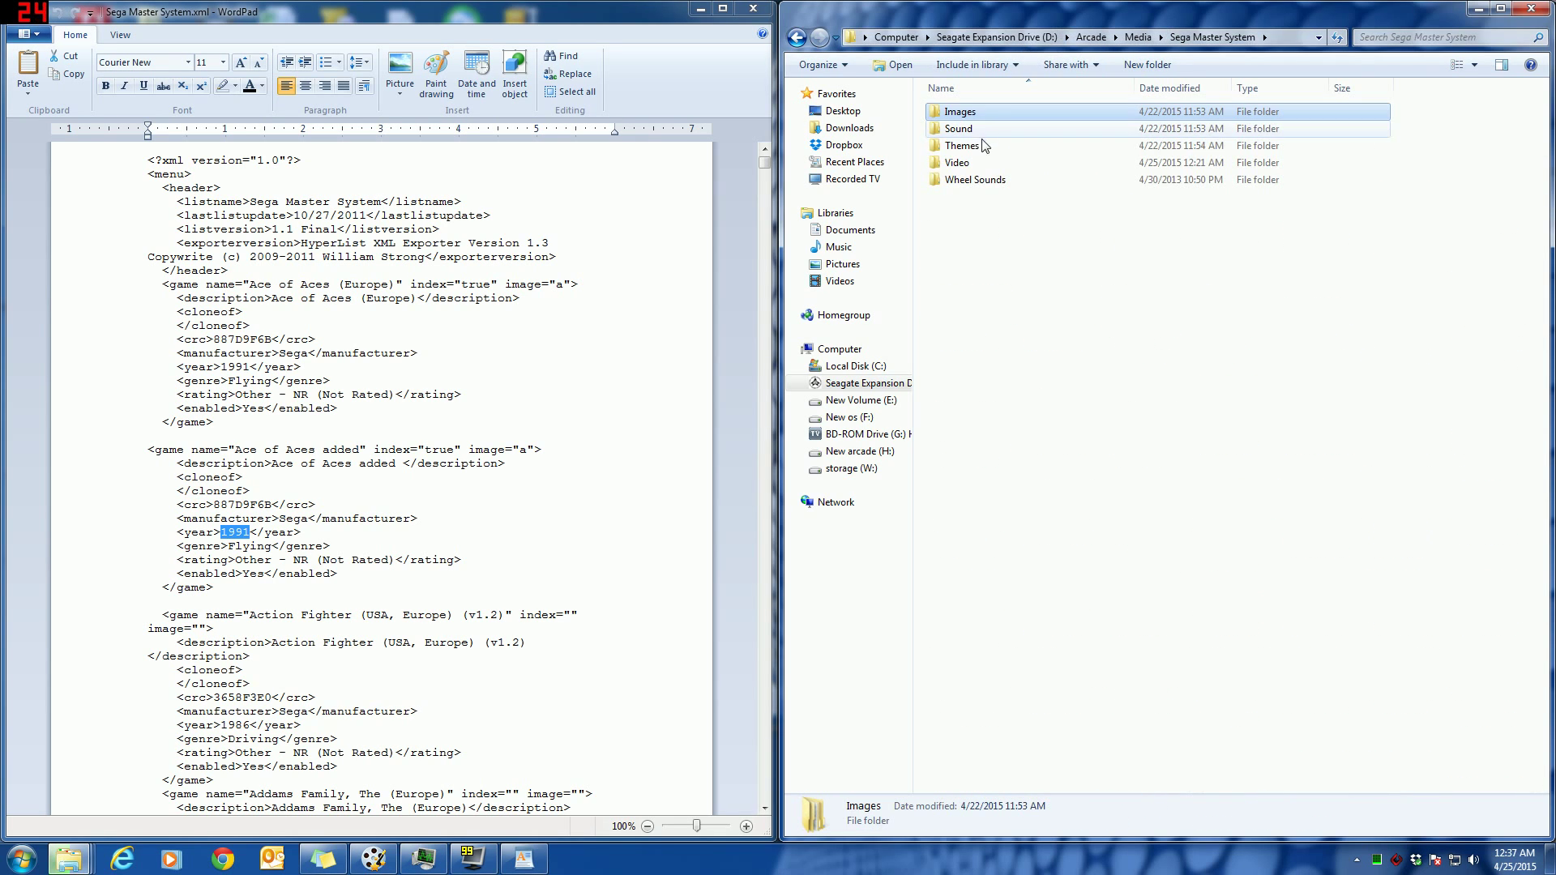
pyautogui.doubleClick(966, 166)
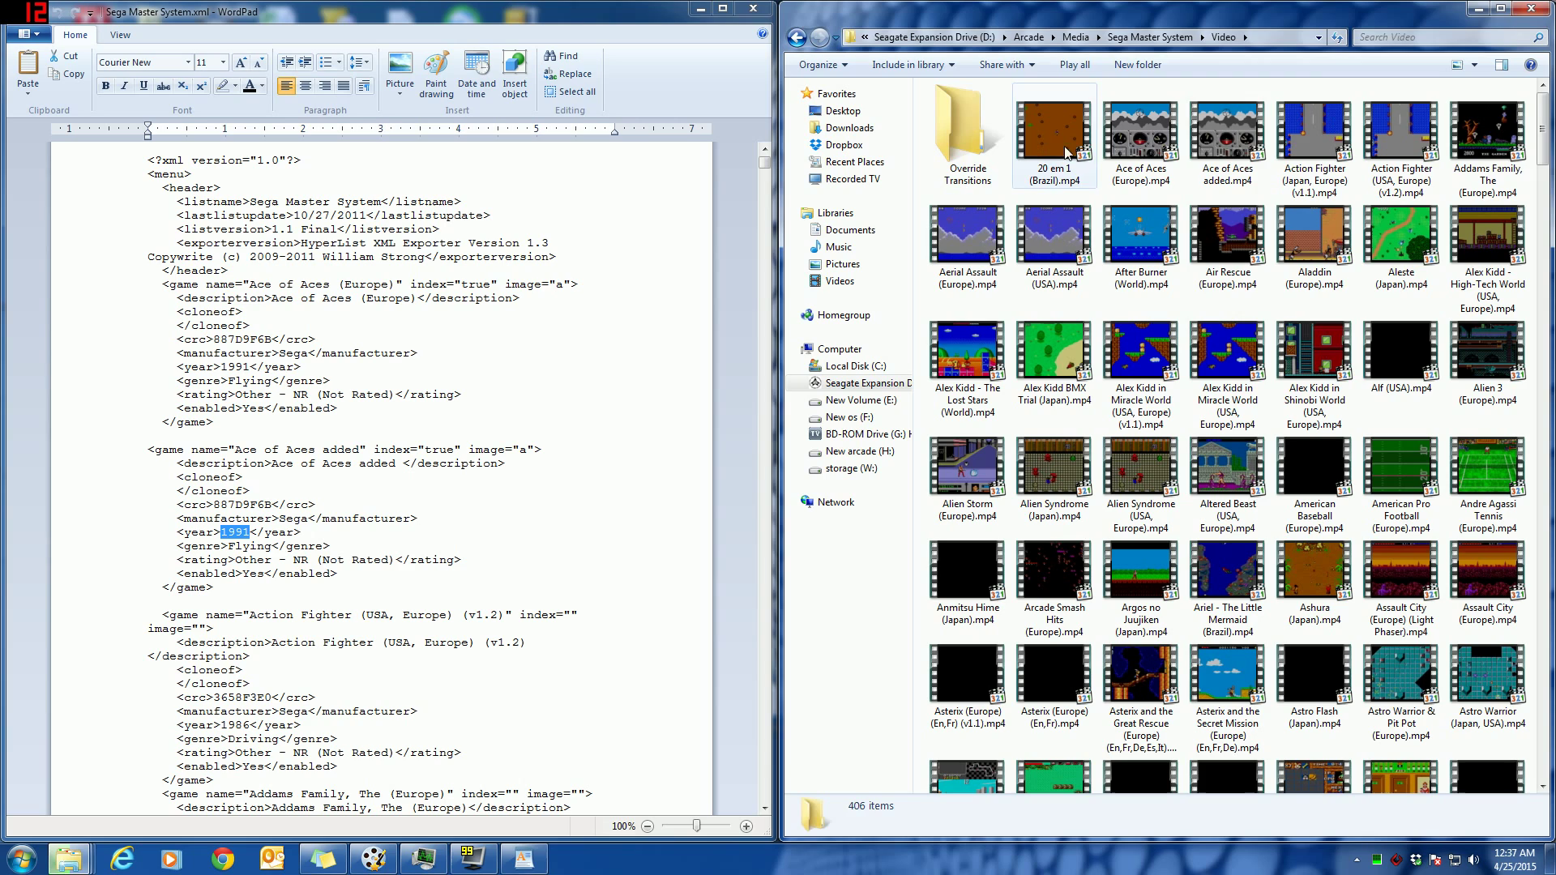
pyautogui.click(1218, 146)
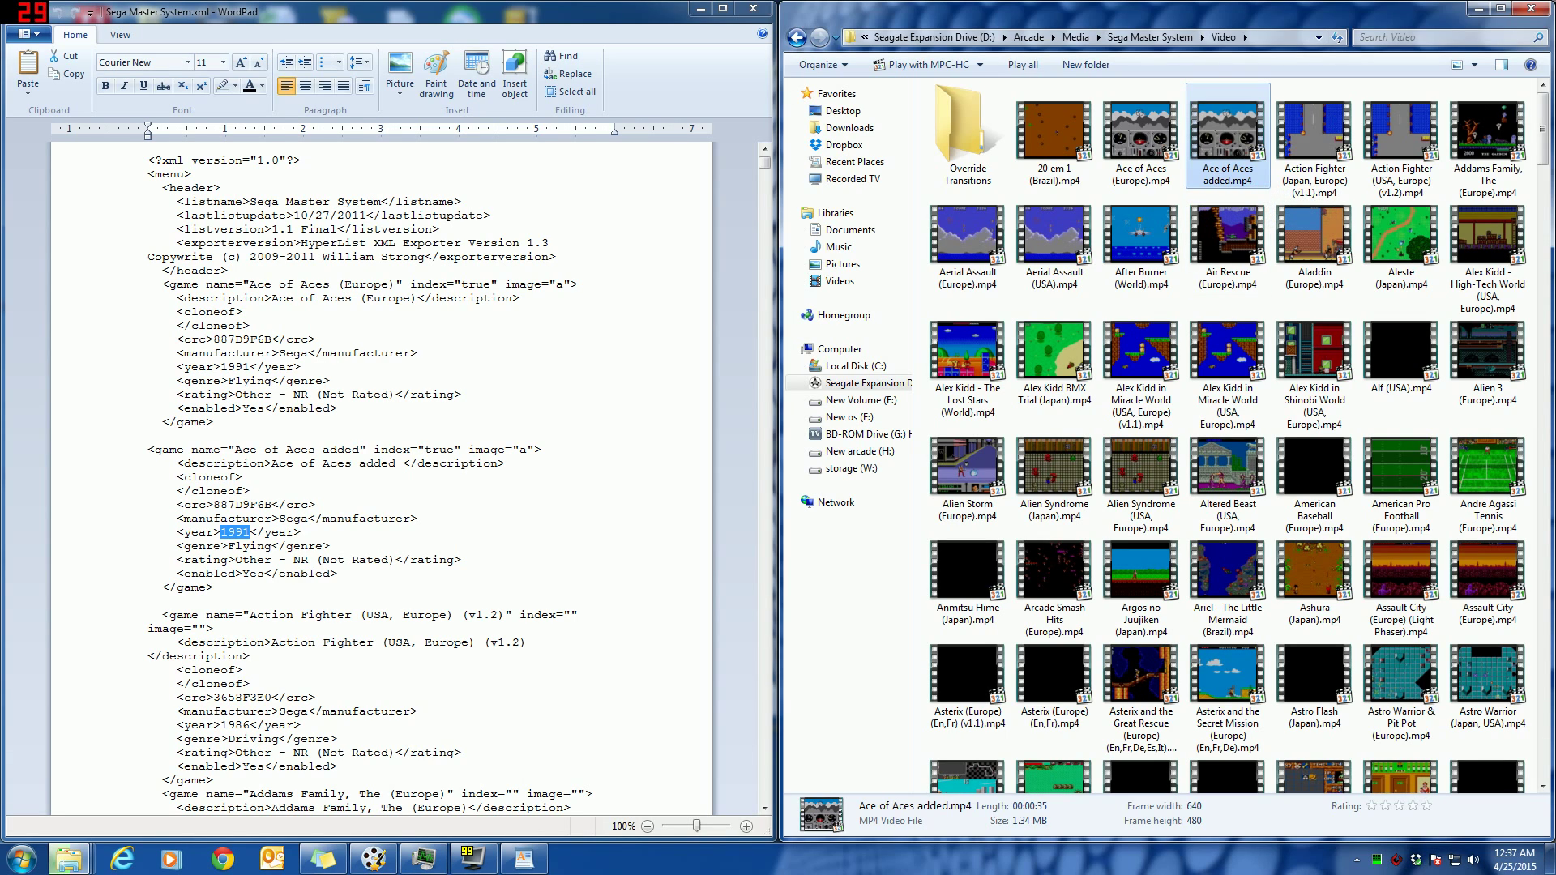
pyautogui.hotkey('alt', 'Tab')
pyautogui.moveTo(235, 450); pyautogui.dragTo(322, 450)
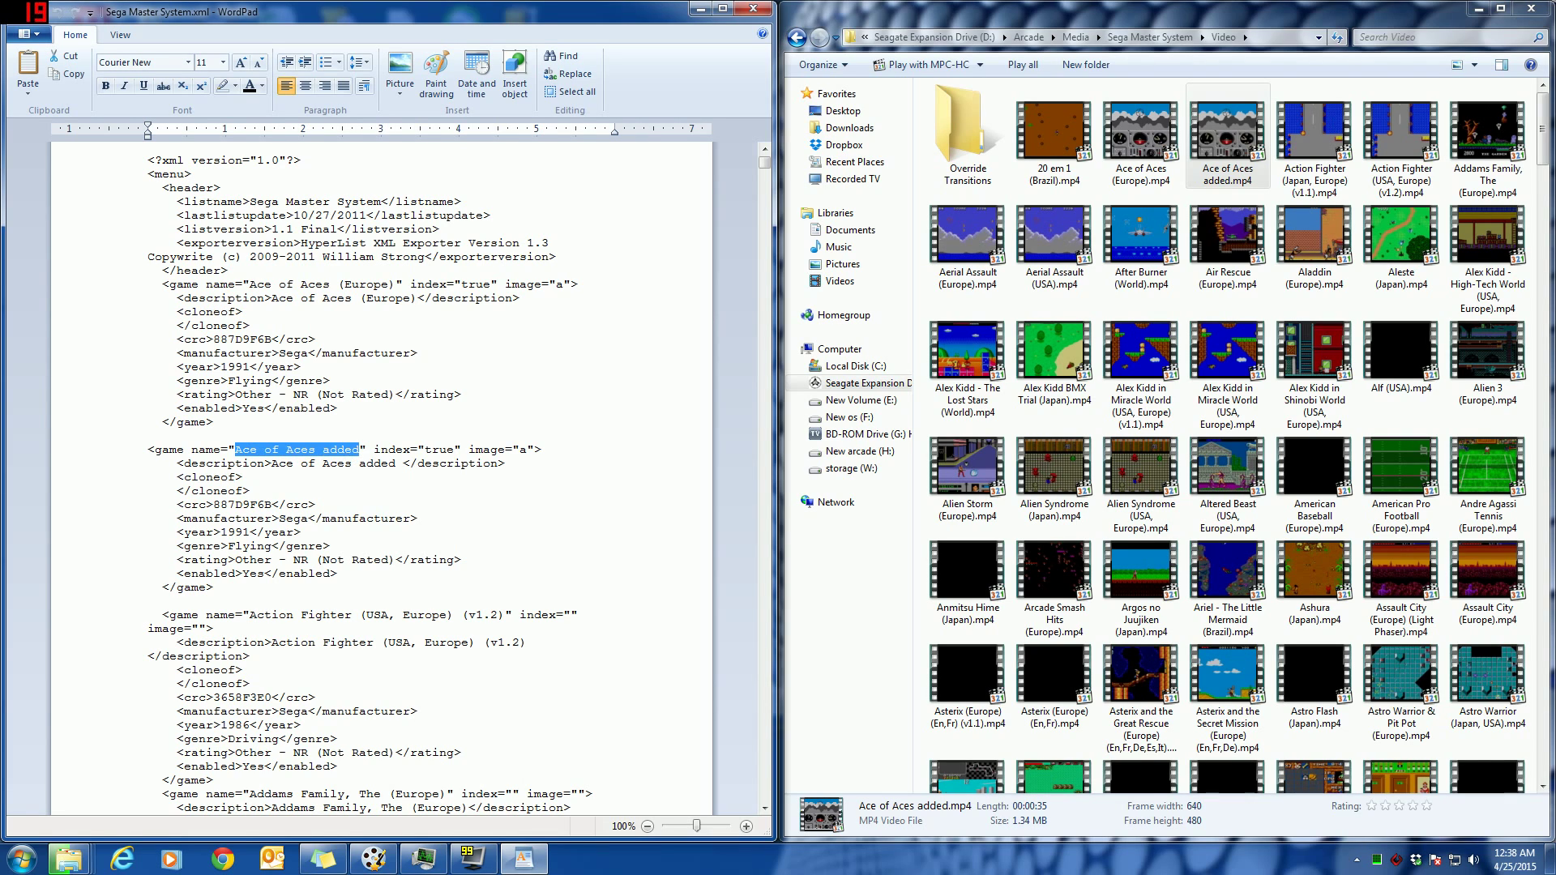
pyautogui.click(250, 491)
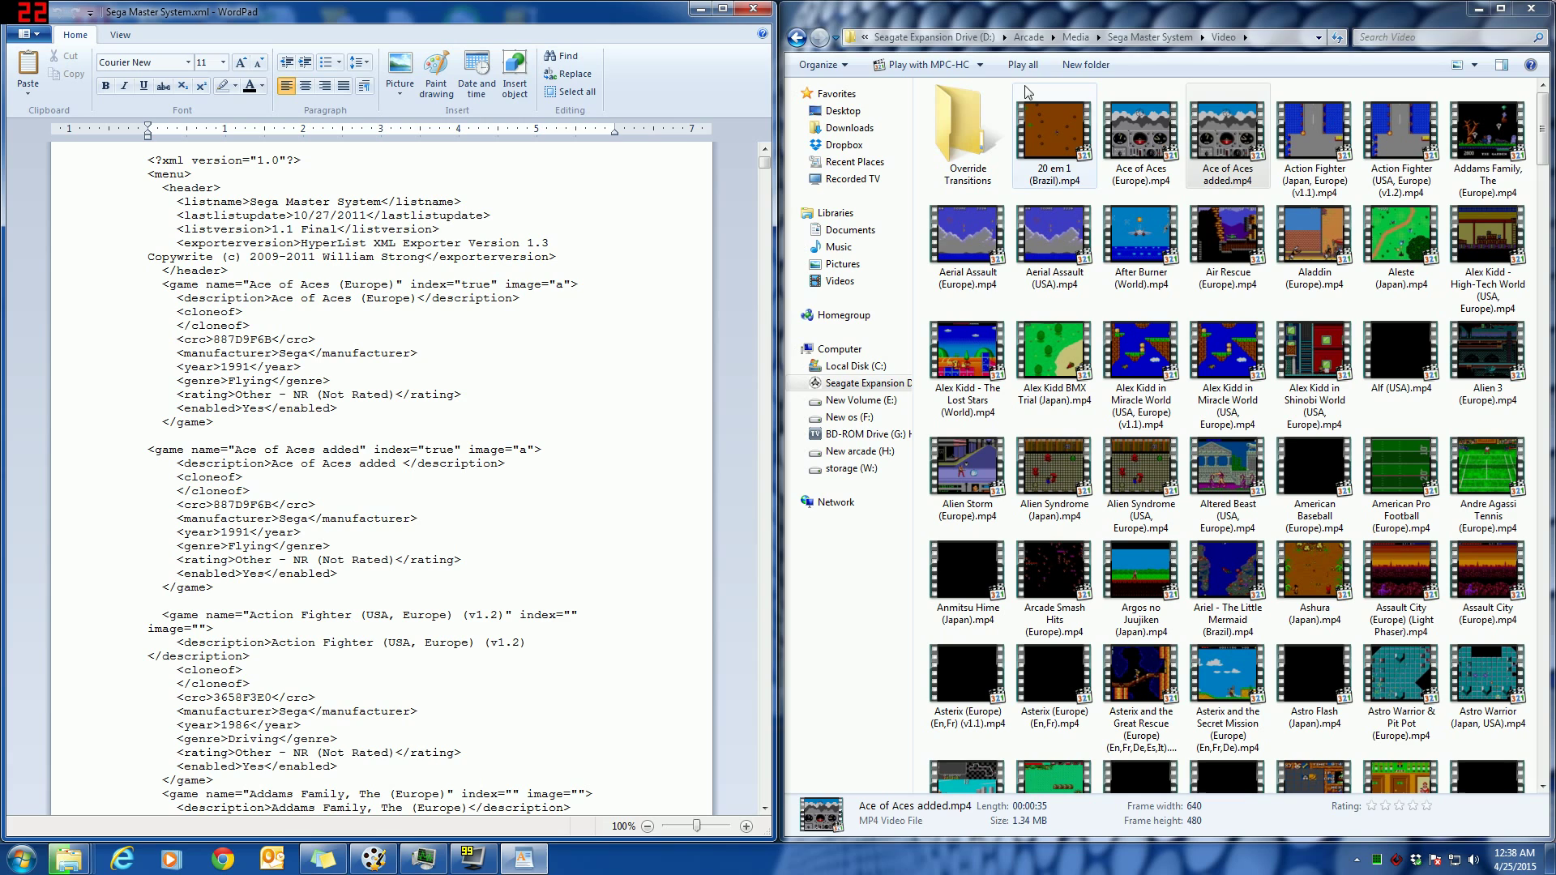
# Open the roms folder of Sega Master System under Arcade, select Ace of Aces added.zip and show the folder's full path
pyautogui.click(1031, 37)
pyautogui.press('s')
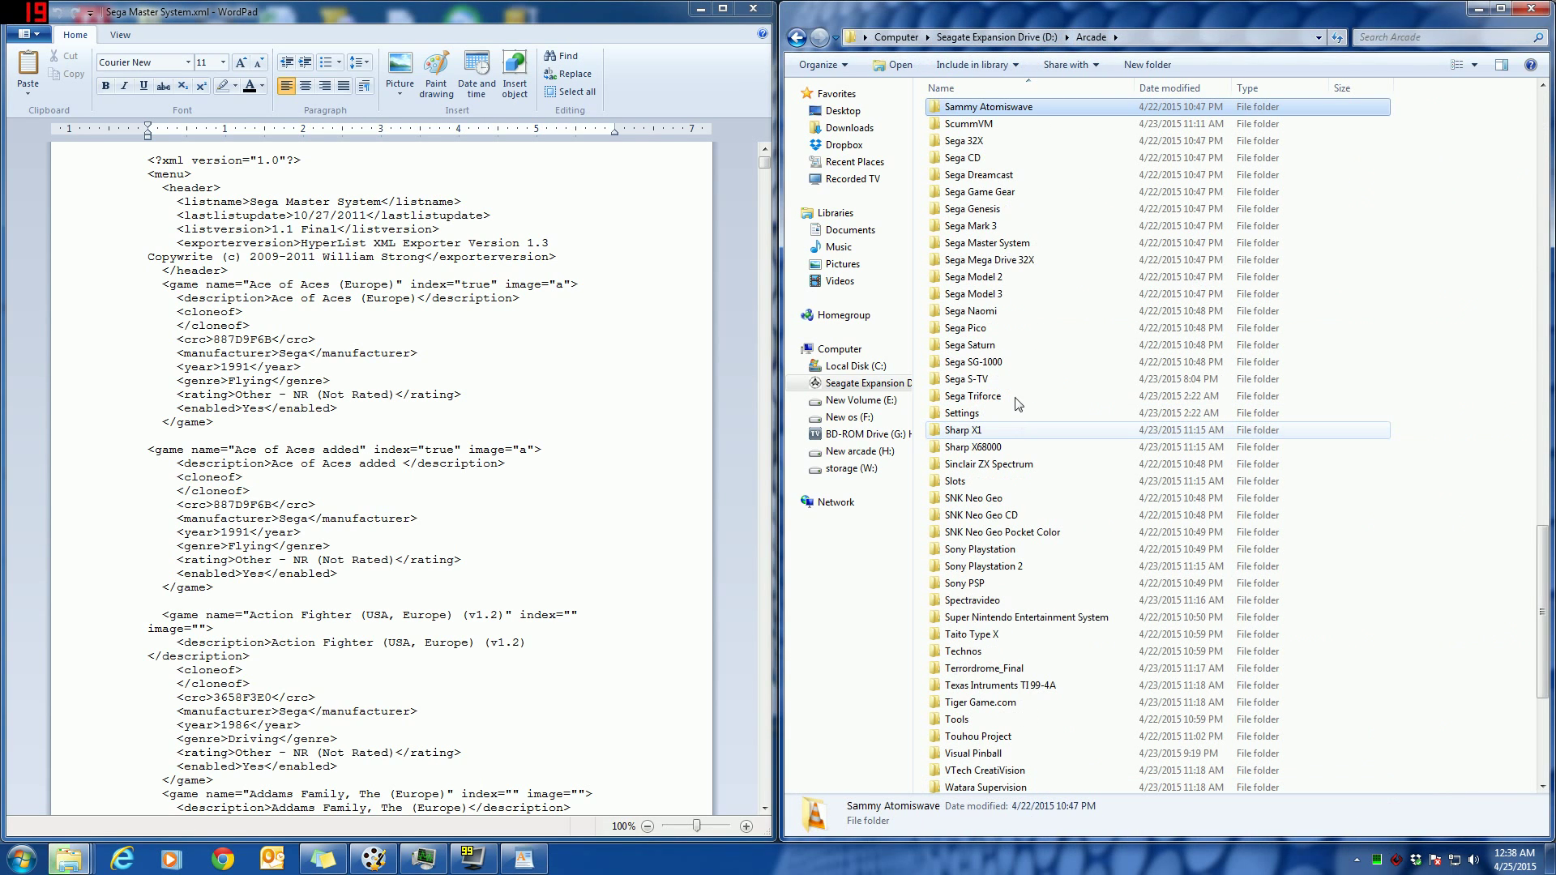
pyautogui.doubleClick(987, 243)
pyautogui.doubleClick(956, 111)
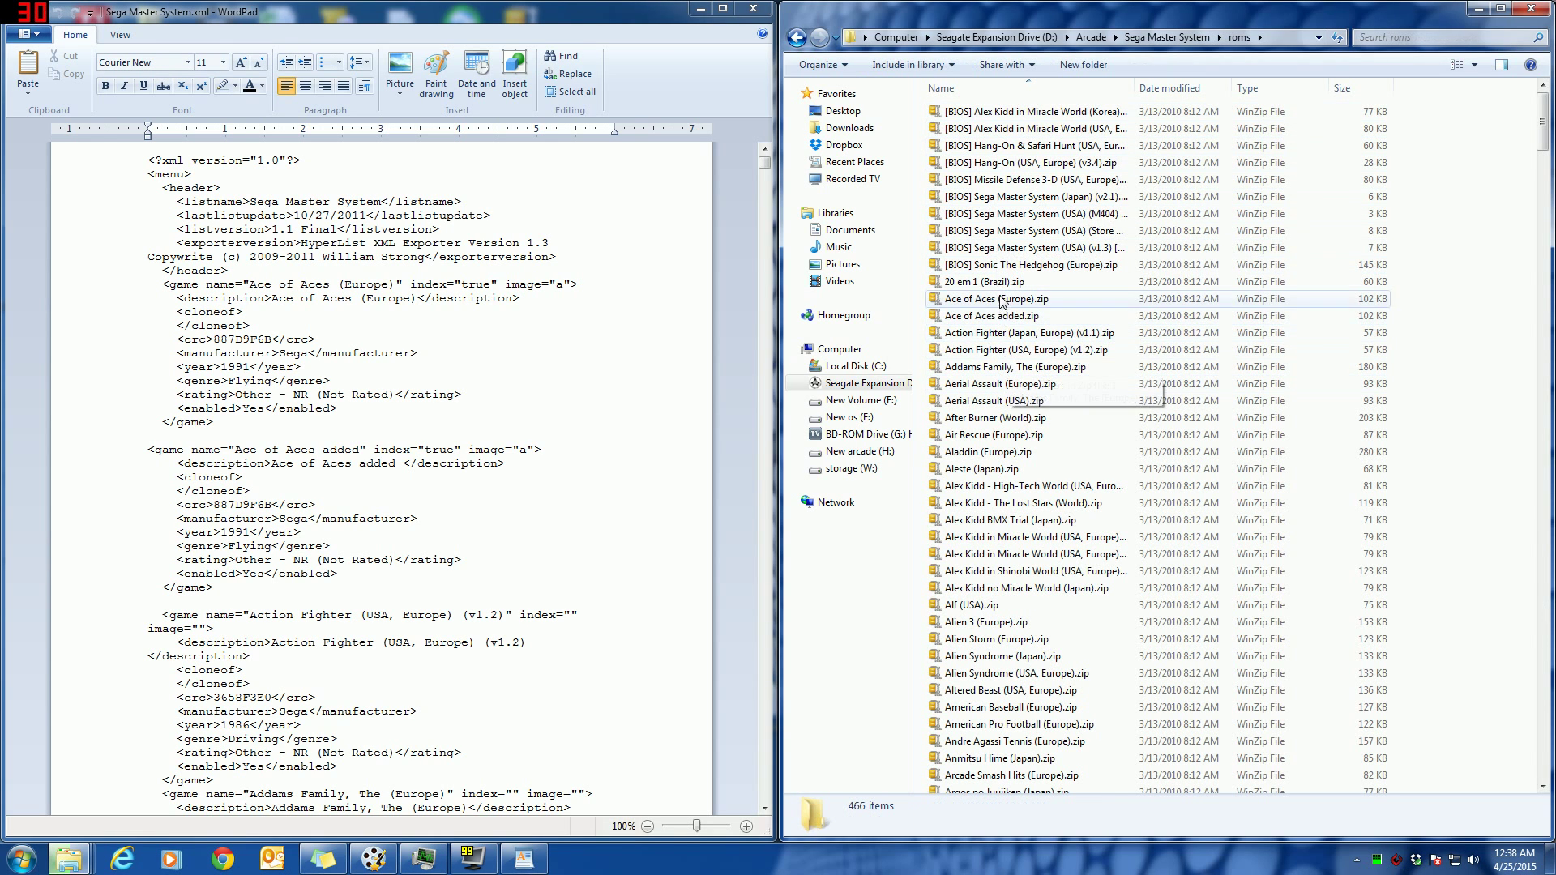
pyautogui.click(1000, 319)
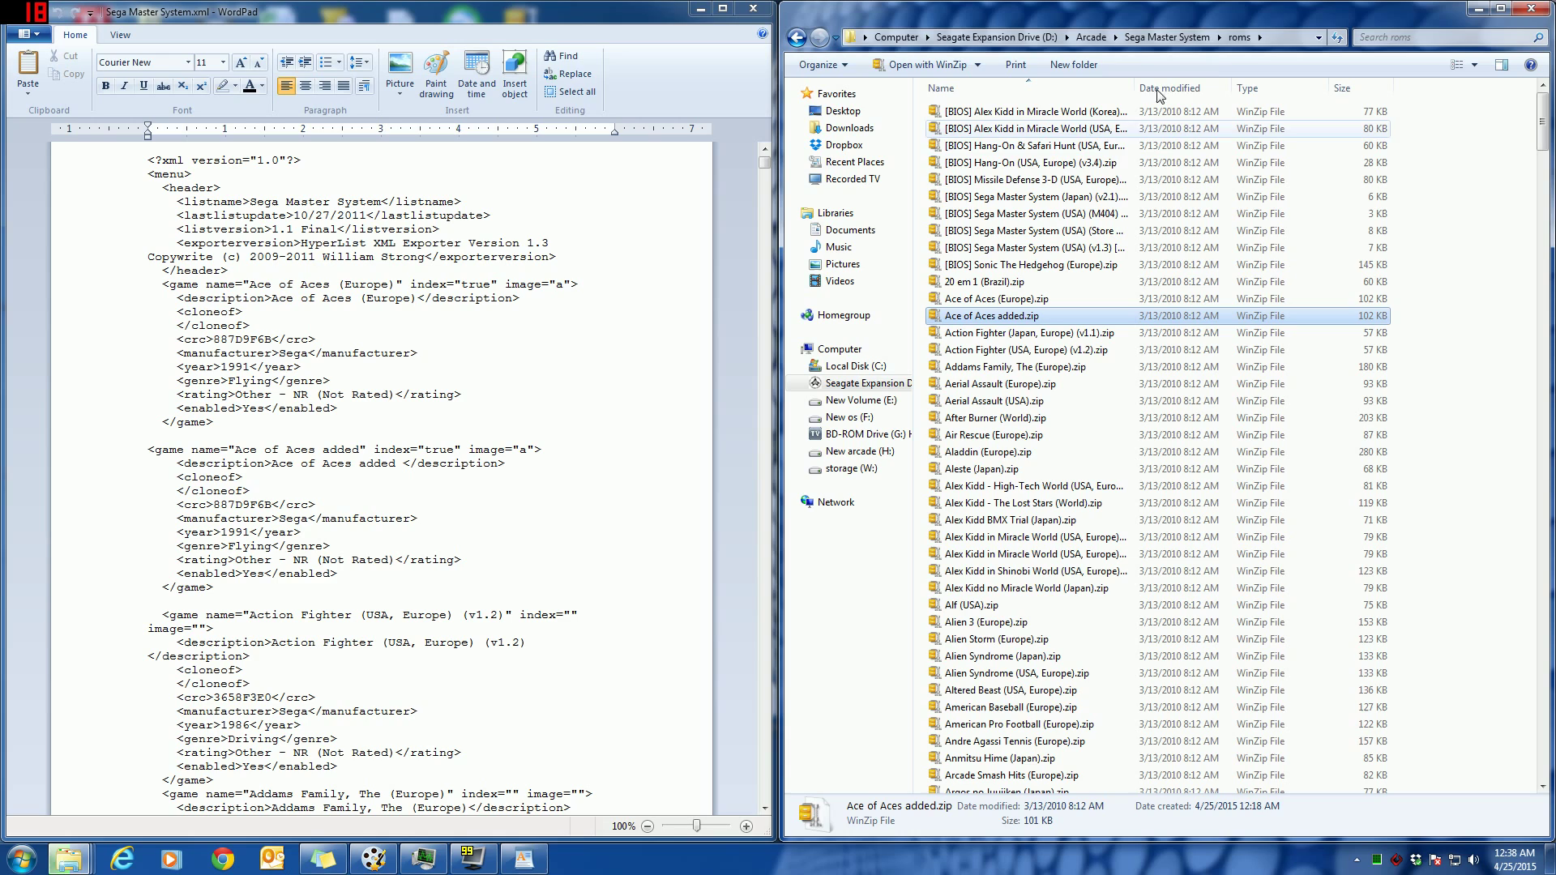
pyautogui.click(1281, 37)
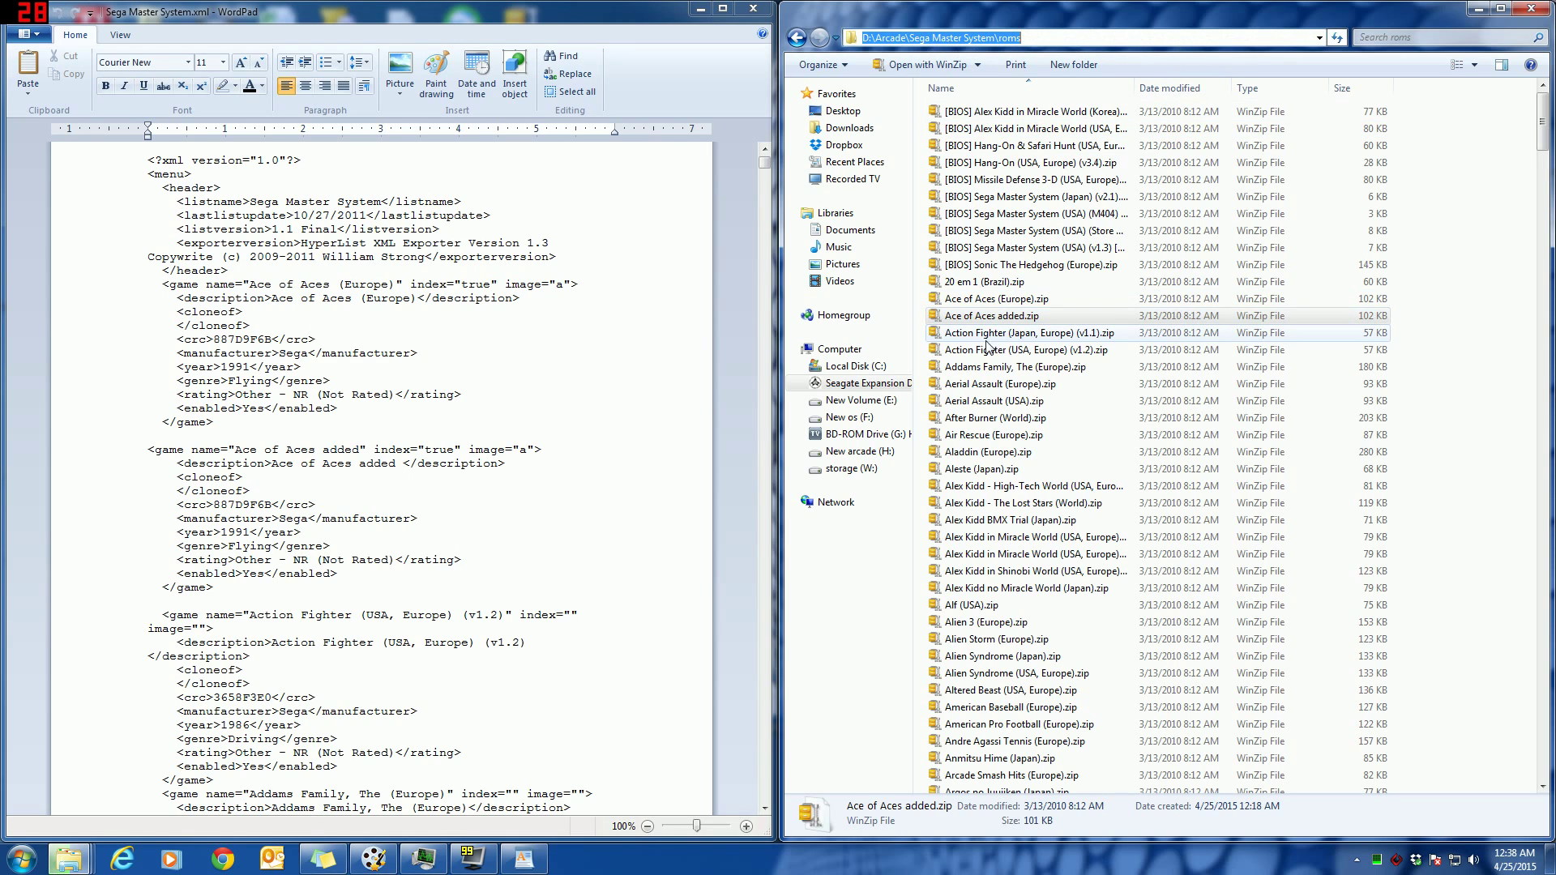
pyautogui.click(989, 323)
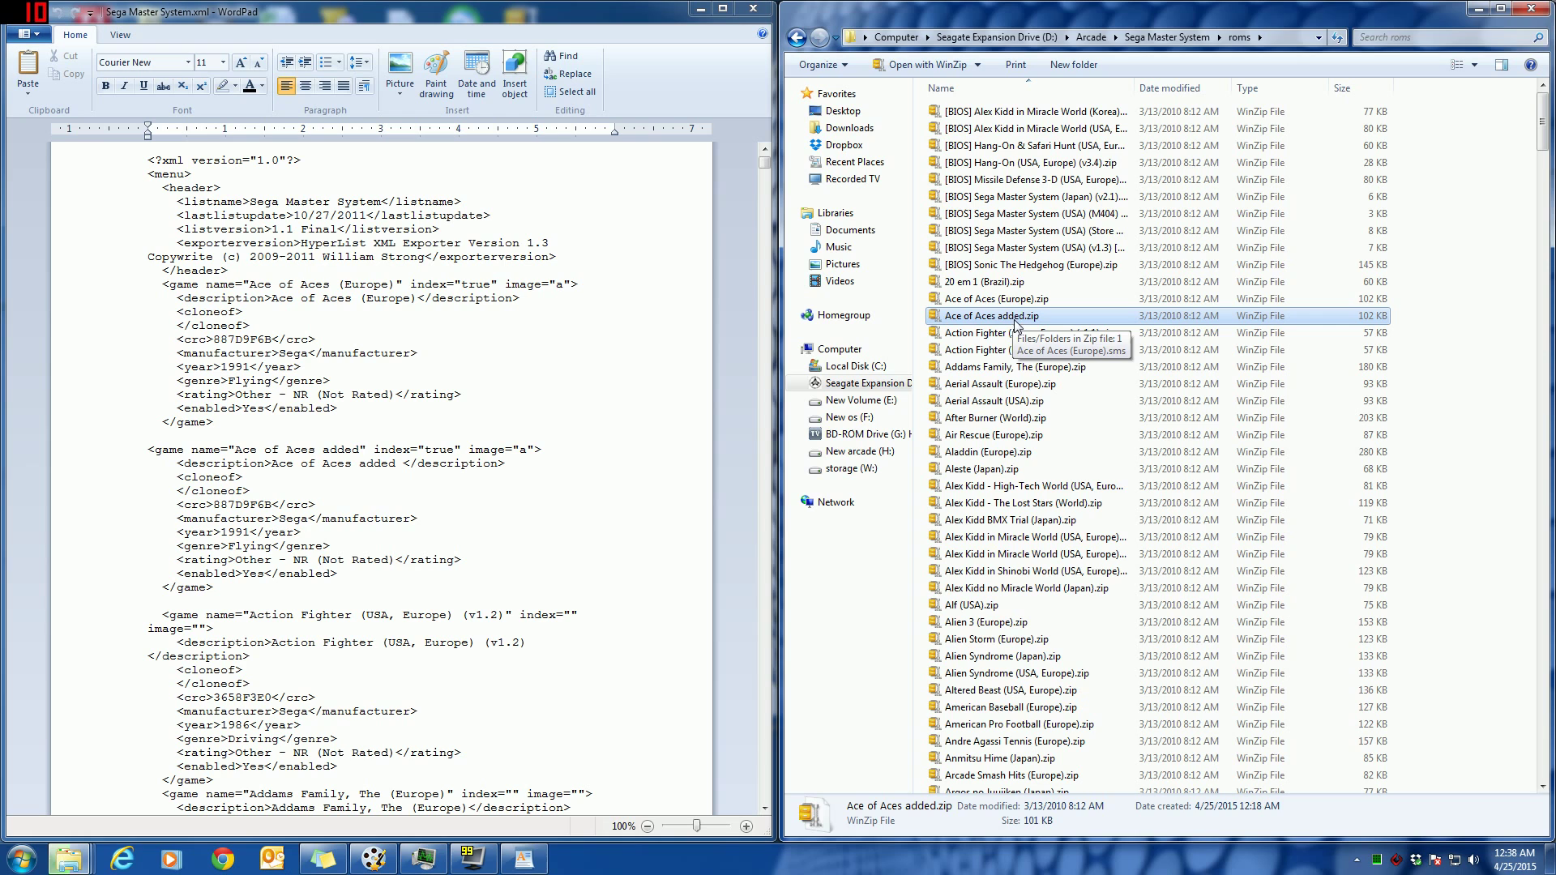
# Go back to the Arcade folder and launch HyperSpin.exe from it
pyautogui.click(1091, 38)
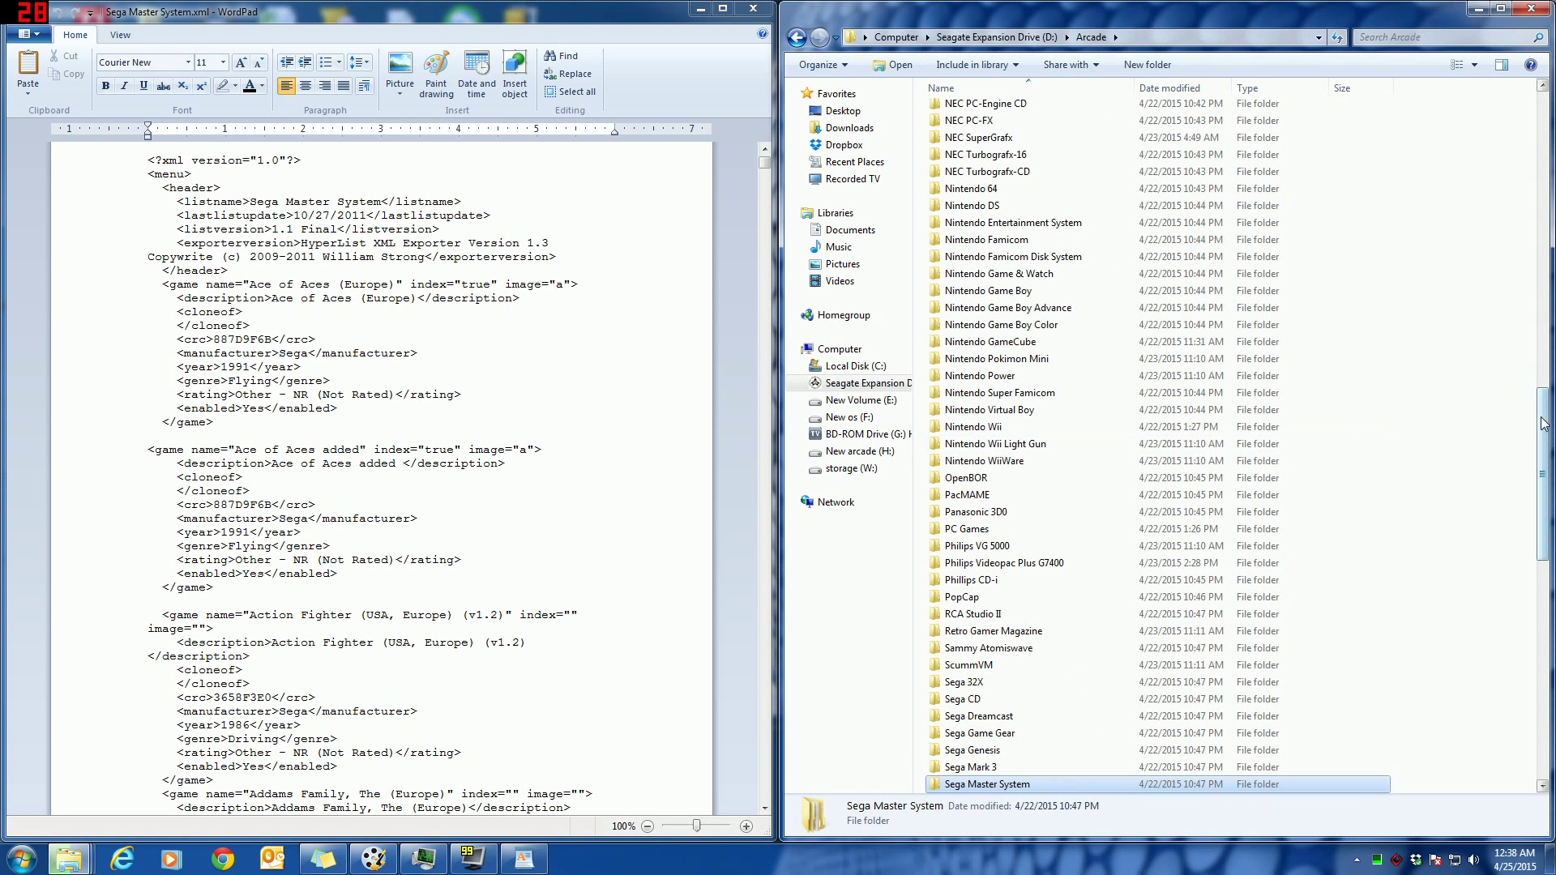
pyautogui.scroll(-7, 1544, 474)
pyautogui.scroll(-8, 1544, 474)
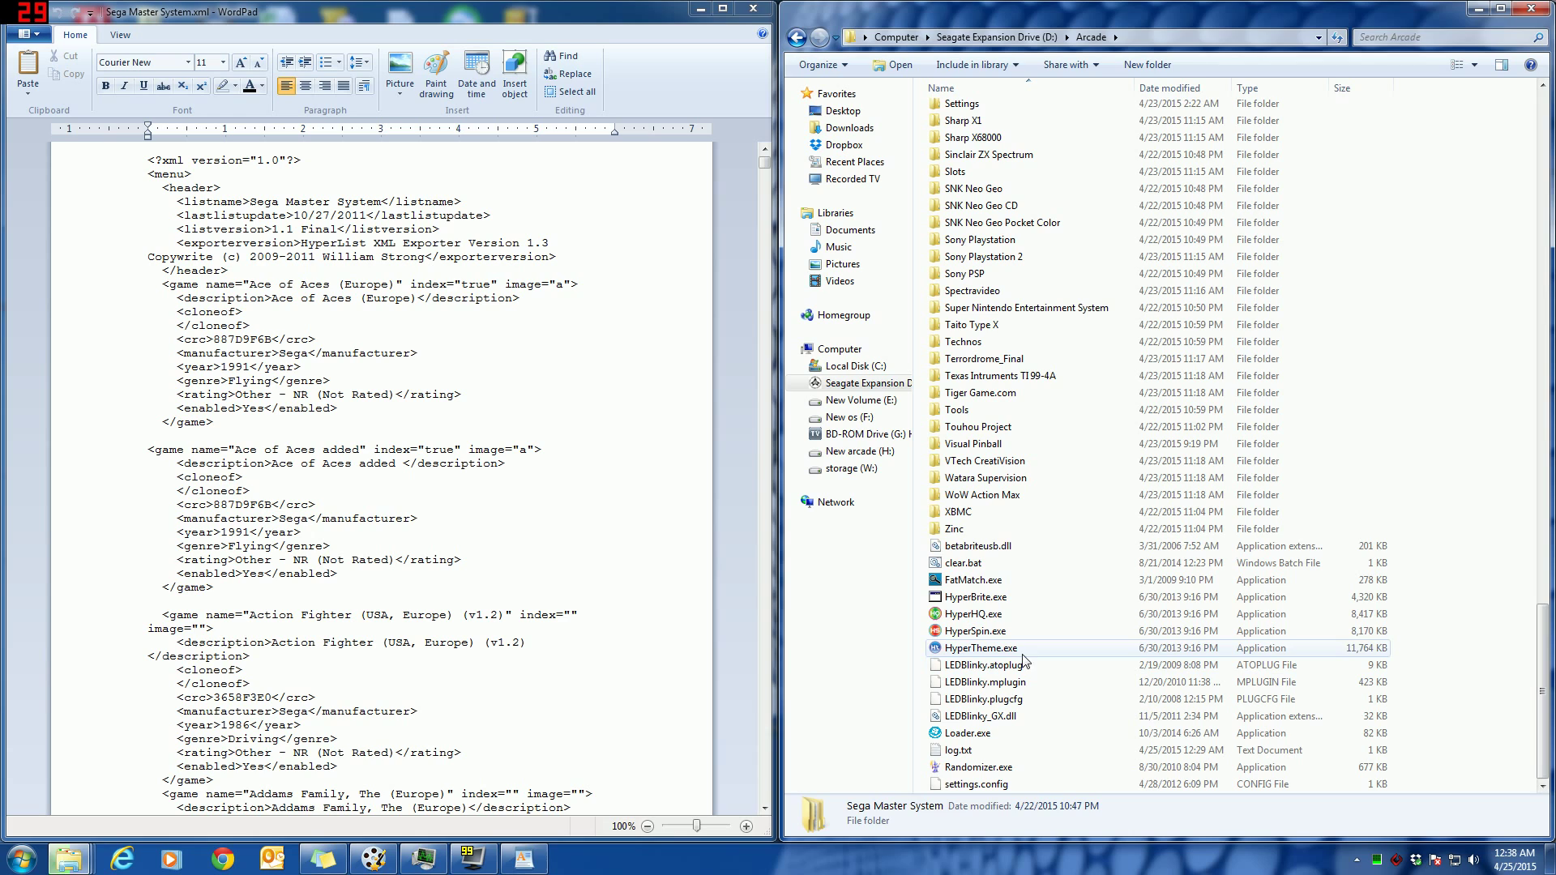
pyautogui.click(987, 633)
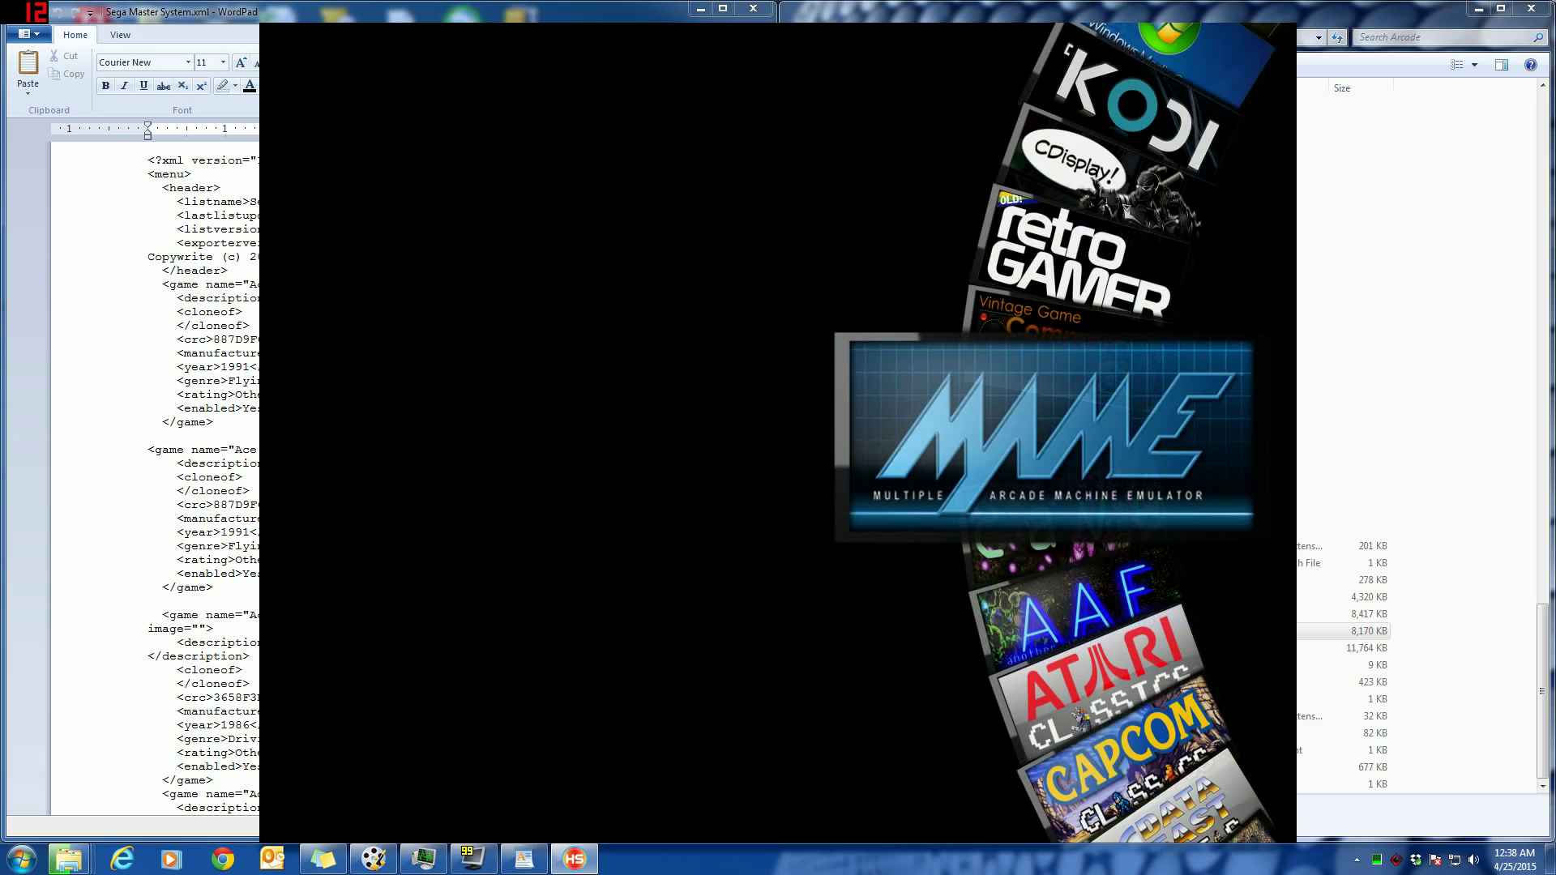
# Move through the HyperSpin system wheel to Sega Master System and enter its game wheel
pyautogui.press('Down')
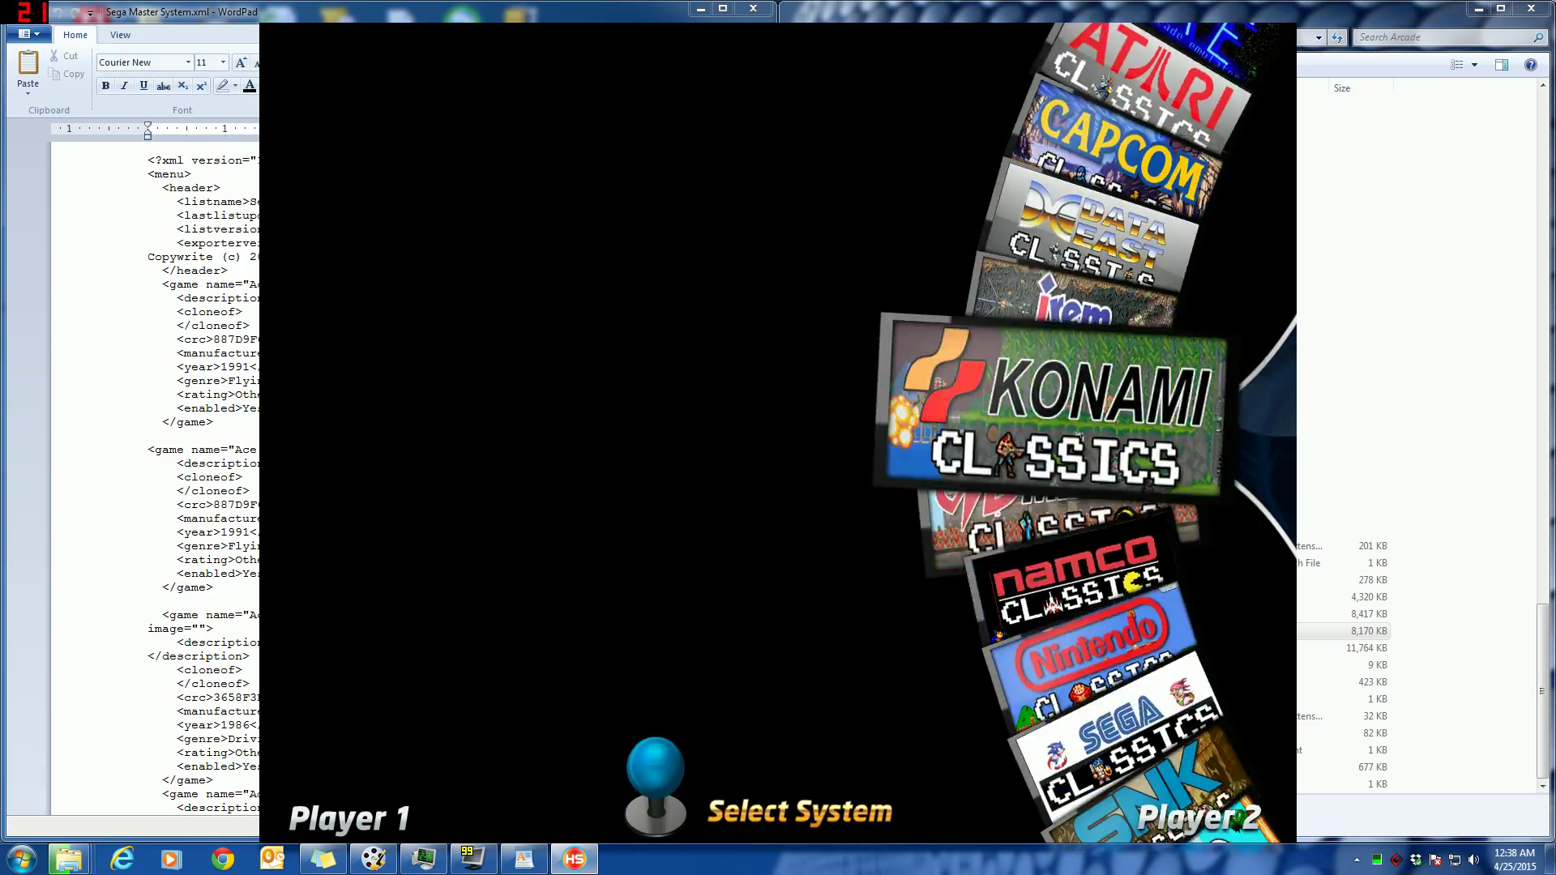
pyautogui.press('Down')
pyautogui.press('Down')
pyautogui.press('Down')
pyautogui.press('Down')
pyautogui.press('Down')
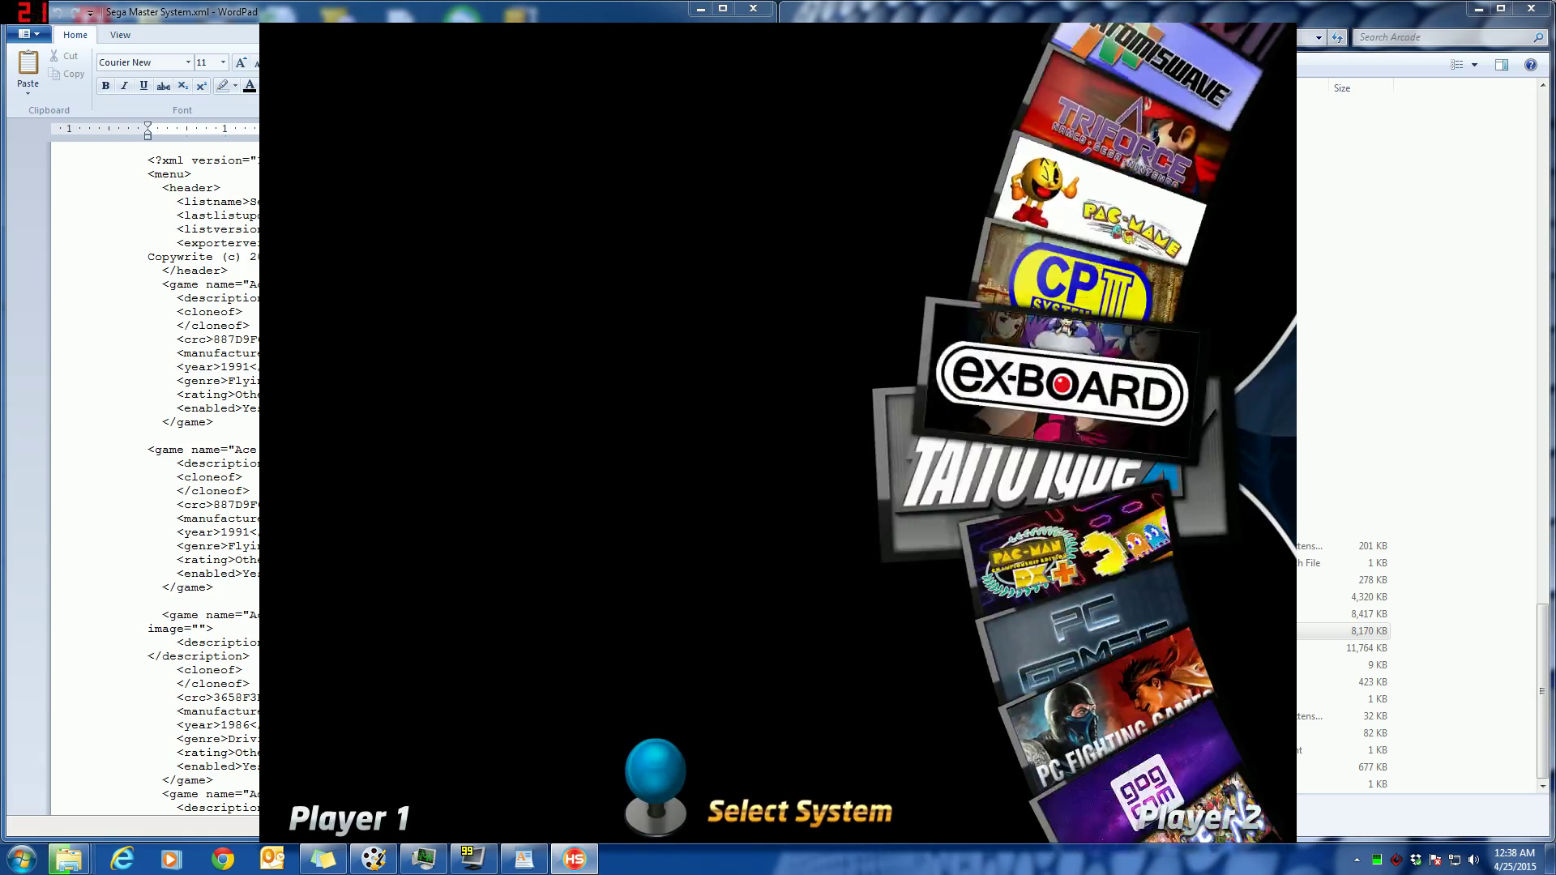
pyautogui.press('Down')
pyautogui.press('Down')
pyautogui.press('Down')
pyautogui.press('Down')
pyautogui.press('Down')
pyautogui.press('Down')
pyautogui.press('Down')
pyautogui.press('Down')
pyautogui.press('Down')
pyautogui.press('Down')
pyautogui.press('Down')
pyautogui.press('Down')
pyautogui.press('Down')
pyautogui.press('Down')
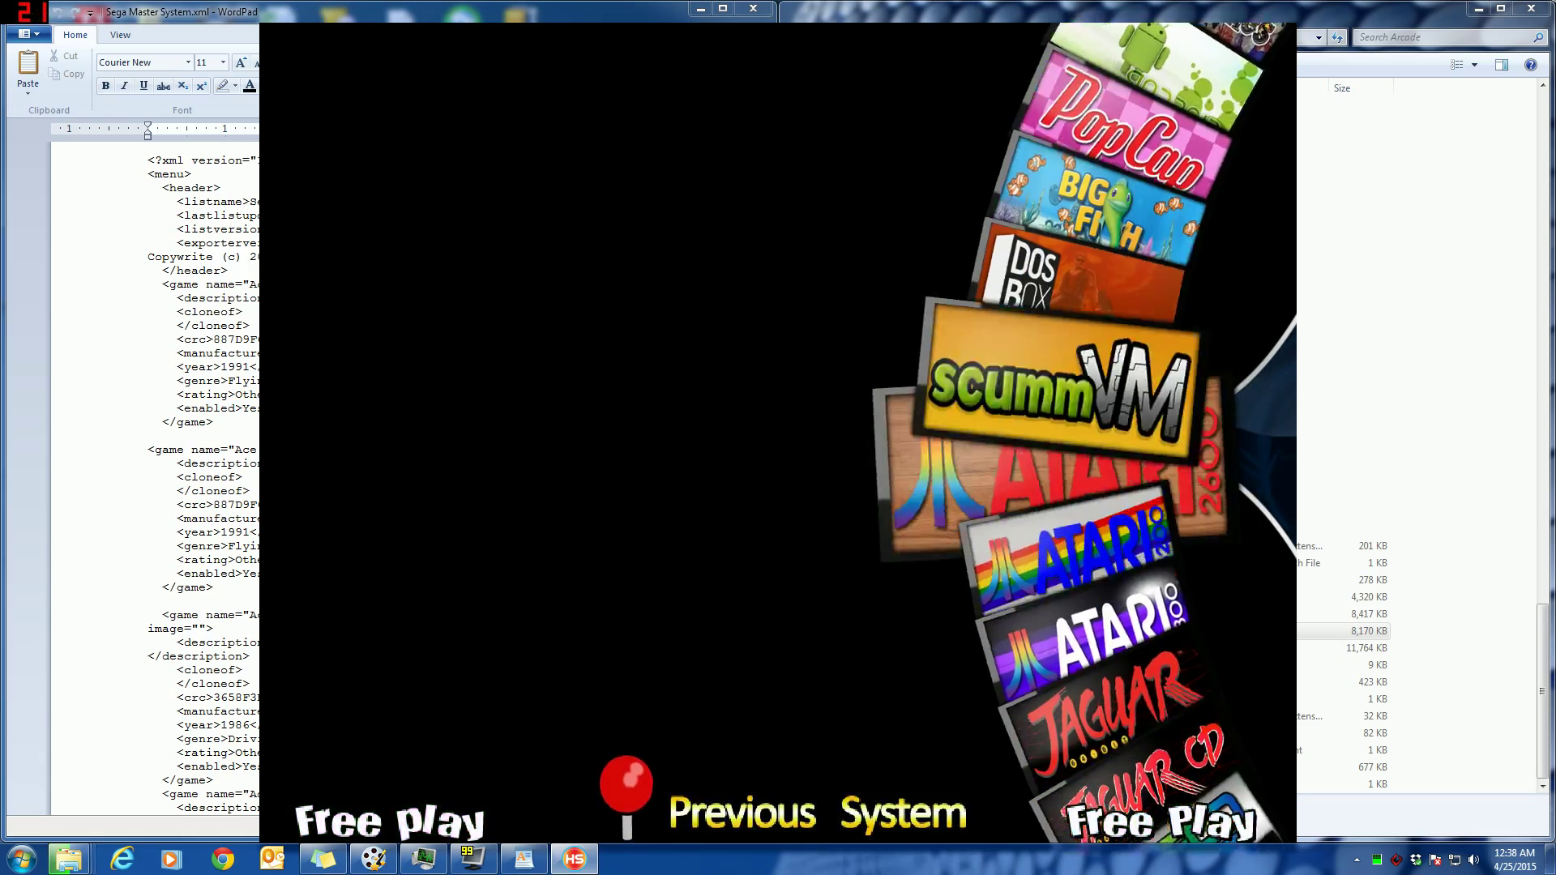
pyautogui.press('Down')
pyautogui.press('Down')
pyautogui.press('Down')
pyautogui.press('Down')
pyautogui.press('Down')
pyautogui.press('Down')
pyautogui.press('Down')
pyautogui.press('Down')
pyautogui.press('Down')
pyautogui.press('Down')
pyautogui.press('Down')
pyautogui.press('Down')
pyautogui.press('Down')
pyautogui.press('Down')
pyautogui.press('Down')
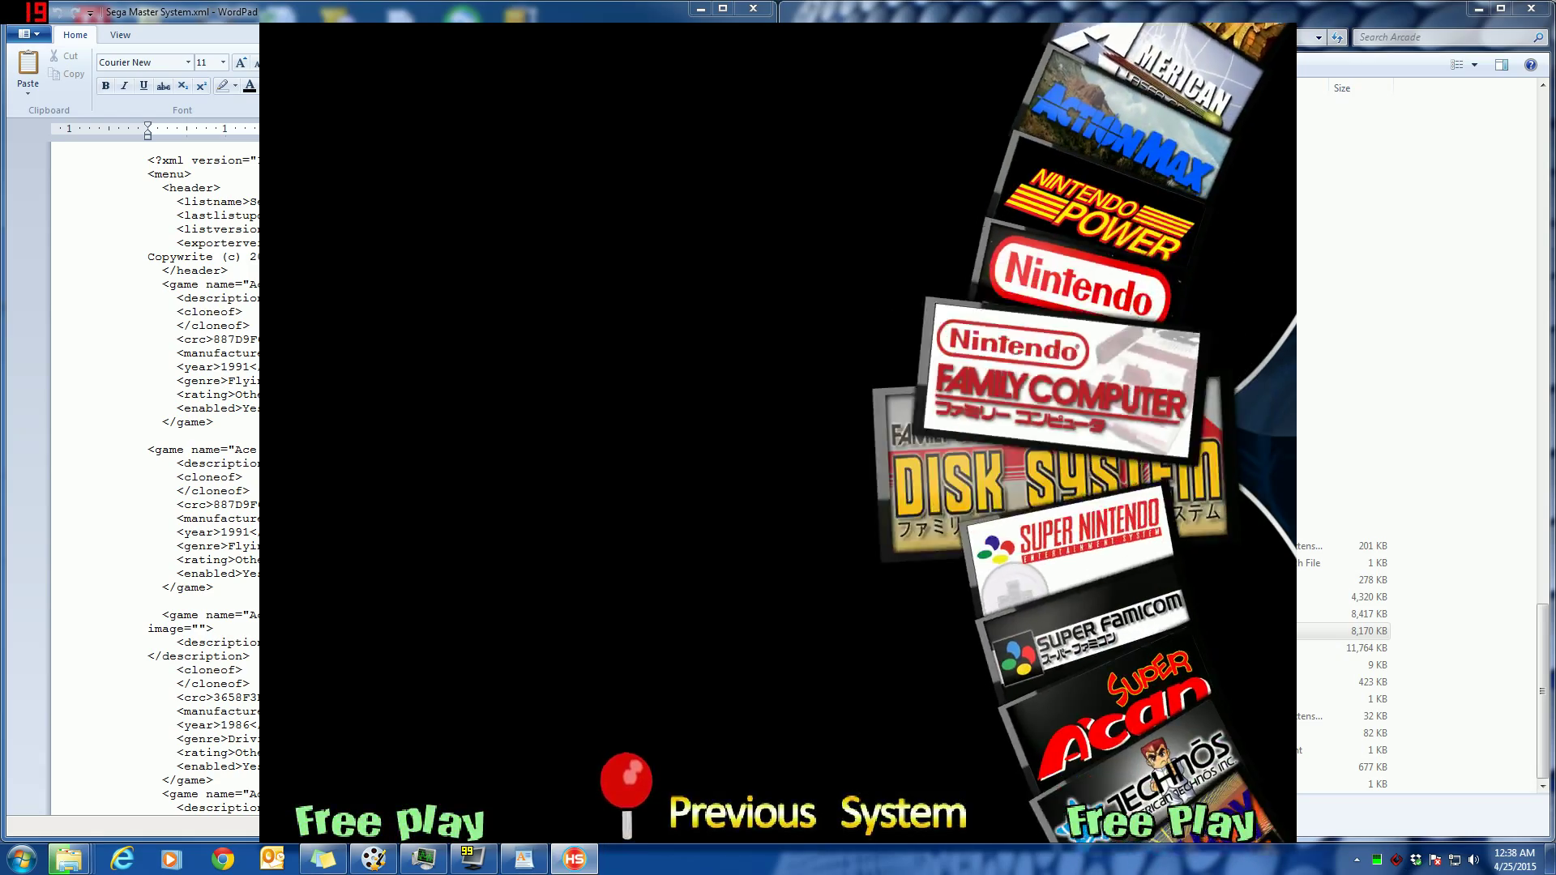
pyautogui.press('Down')
pyautogui.press('Down')
pyautogui.press('Down')
pyautogui.press('Down')
pyautogui.press('Down')
pyautogui.press('Down')
pyautogui.press('Down')
pyautogui.press('Down')
pyautogui.press('Down')
pyautogui.press('Down')
pyautogui.press('Down')
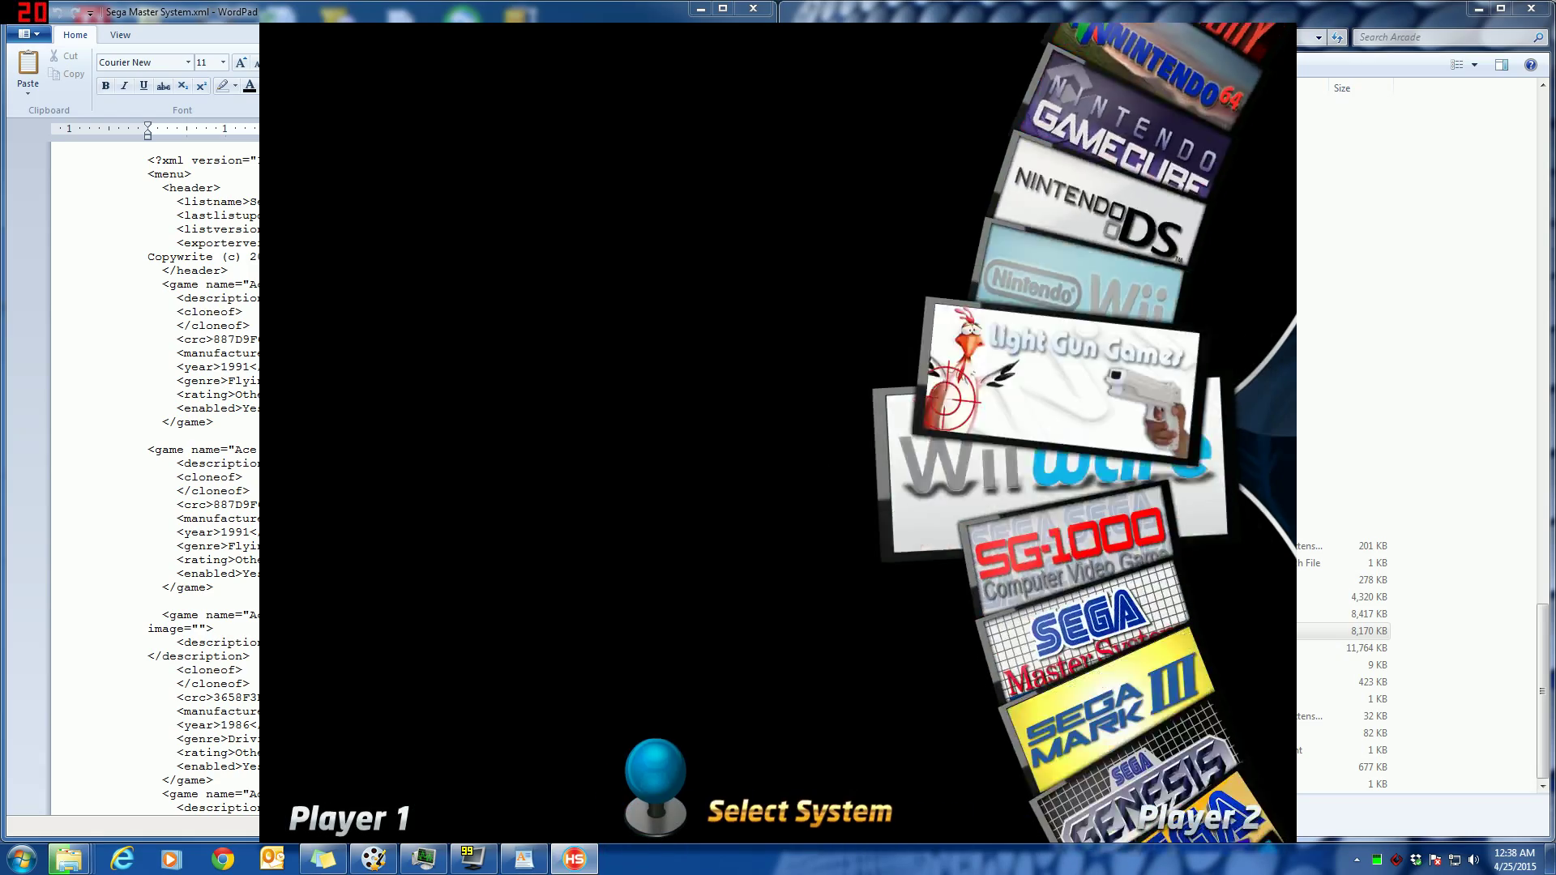
pyautogui.press('Down')
pyautogui.press('Down')
pyautogui.press('Down')
pyautogui.press('Up')
pyautogui.press('Up')
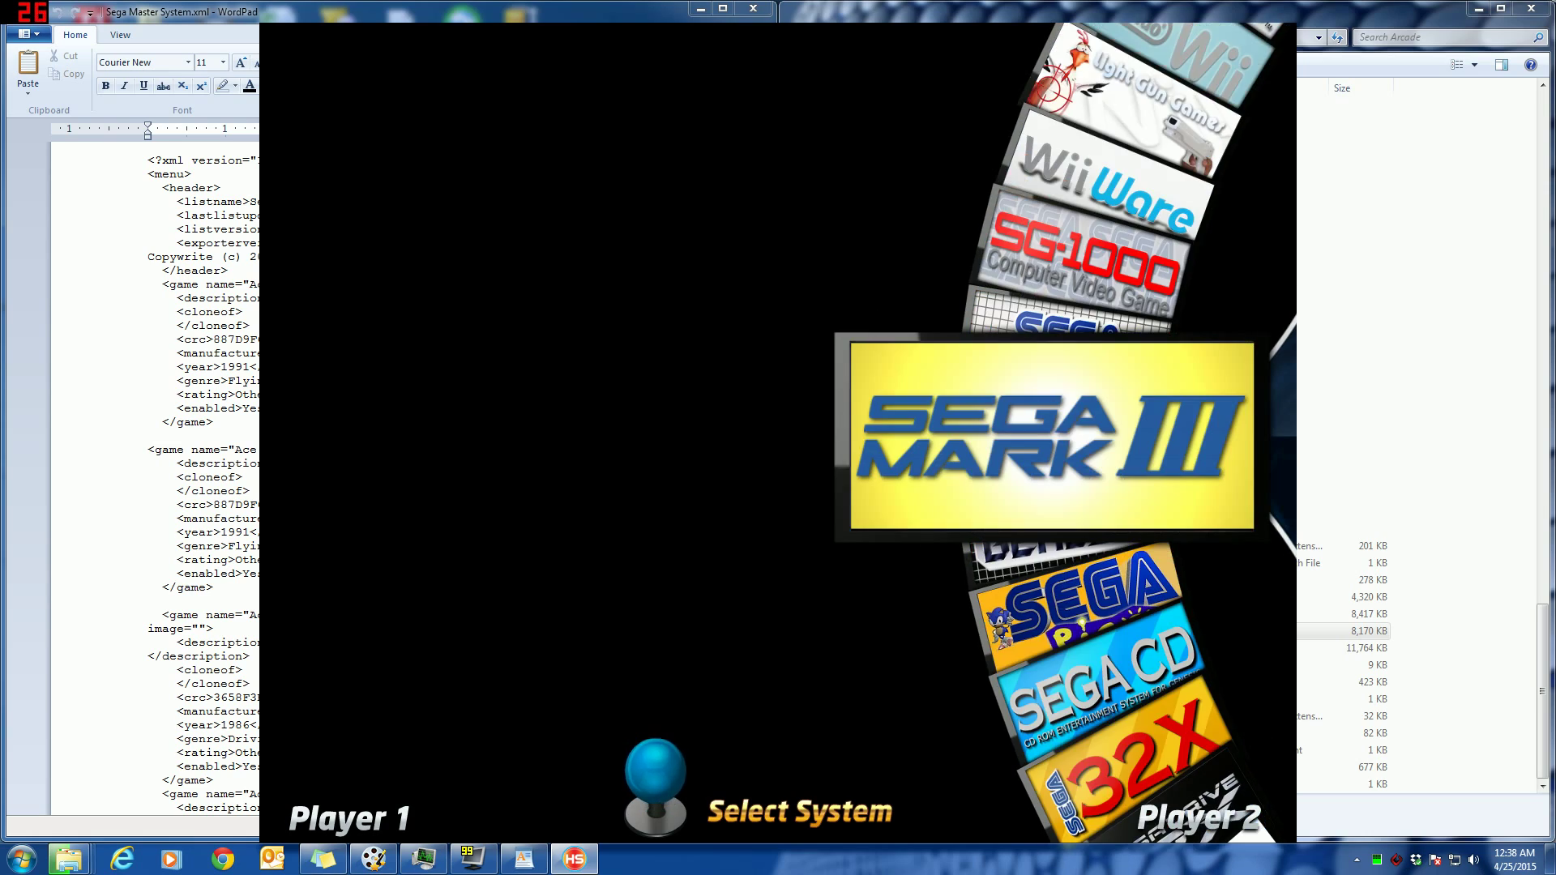
pyautogui.press('Up')
pyautogui.press('Up')
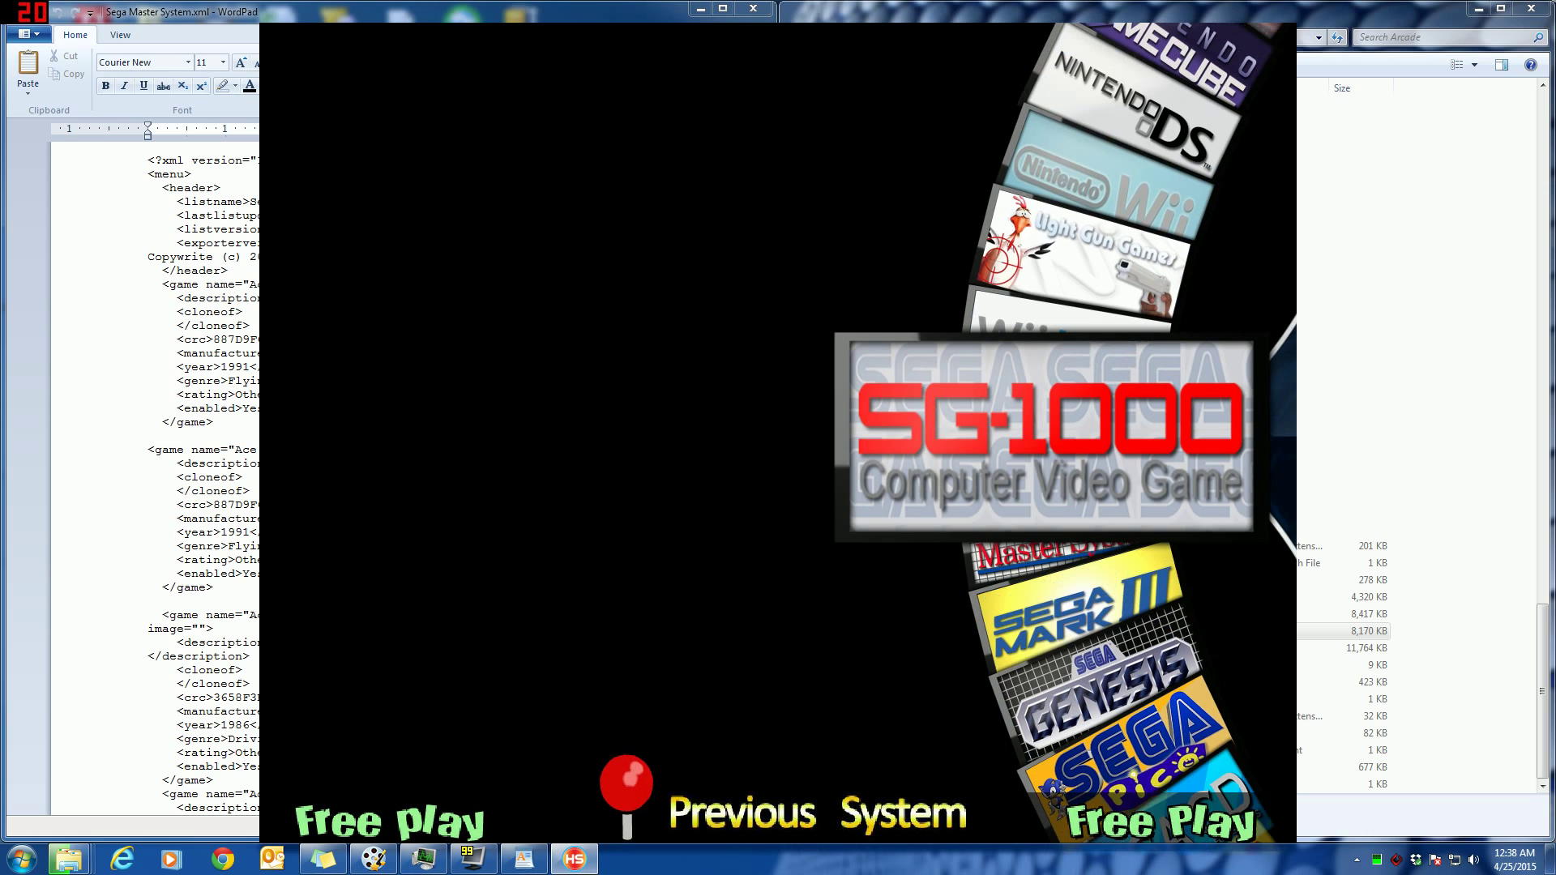
pyautogui.press('Down')
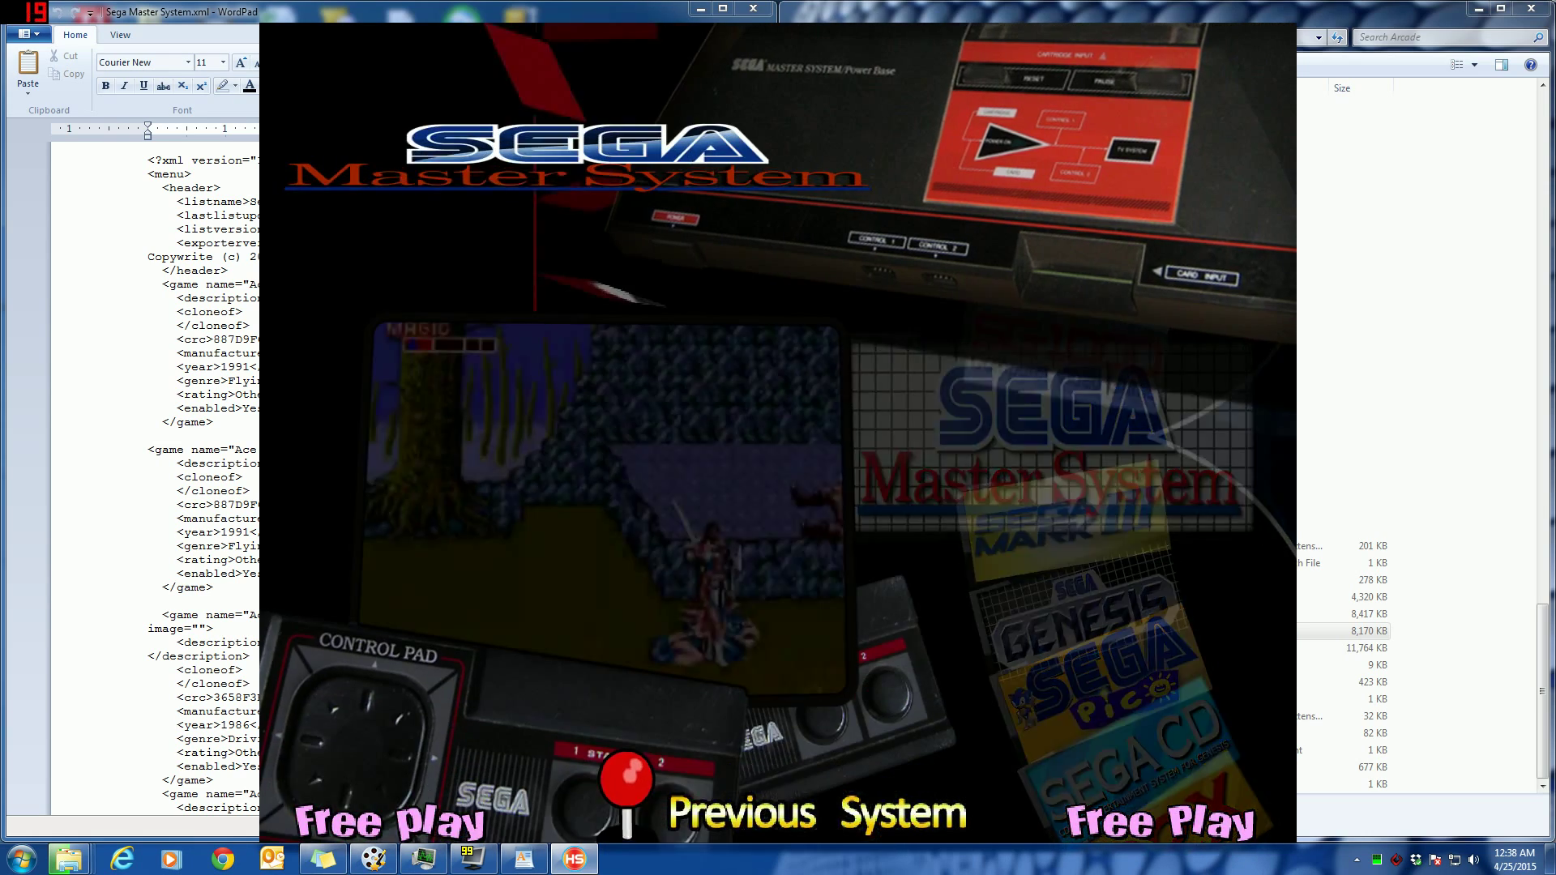
pyautogui.press('Return')
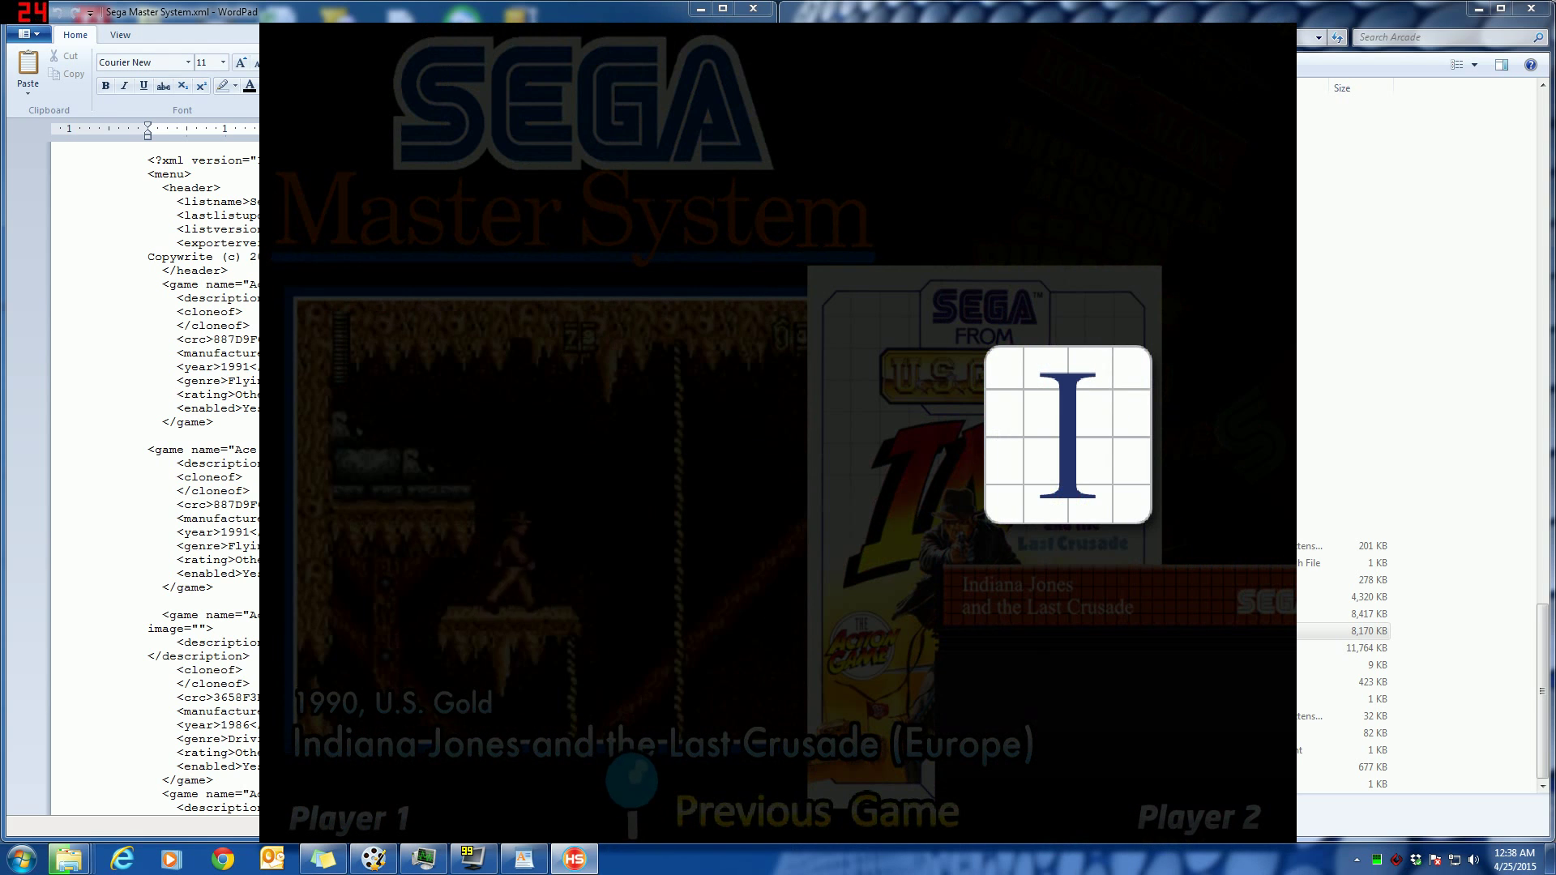
# Skip back by letter through the Sega Master System games to the Ace of Aces titles and select Ace of Aces added
pyautogui.press('Left')
pyautogui.press('Left')
pyautogui.press('Left')
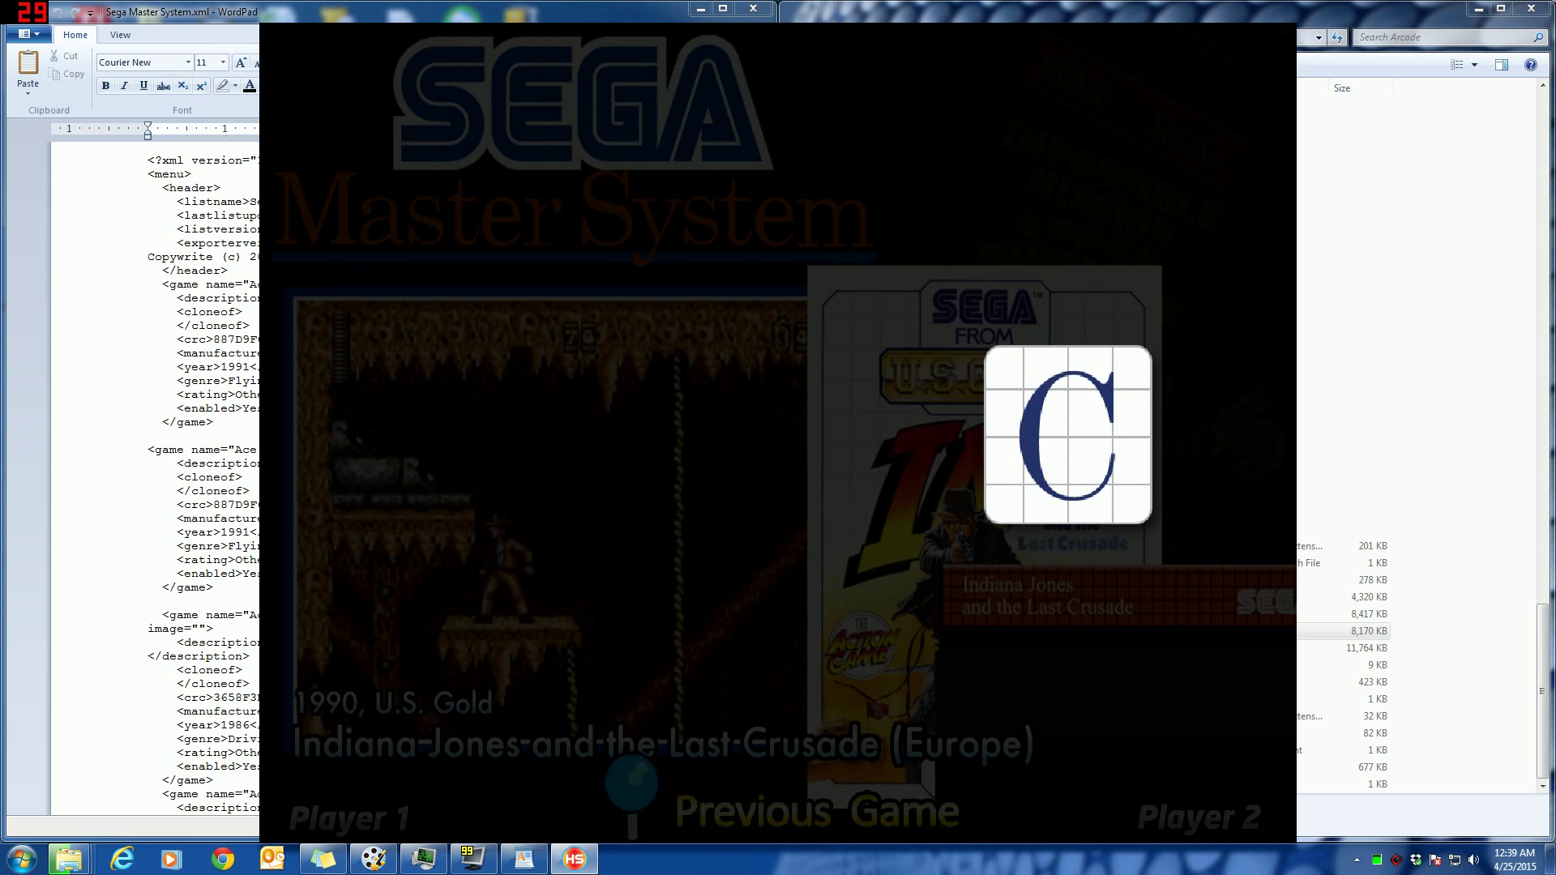
pyautogui.press('Left')
pyautogui.press('Left')
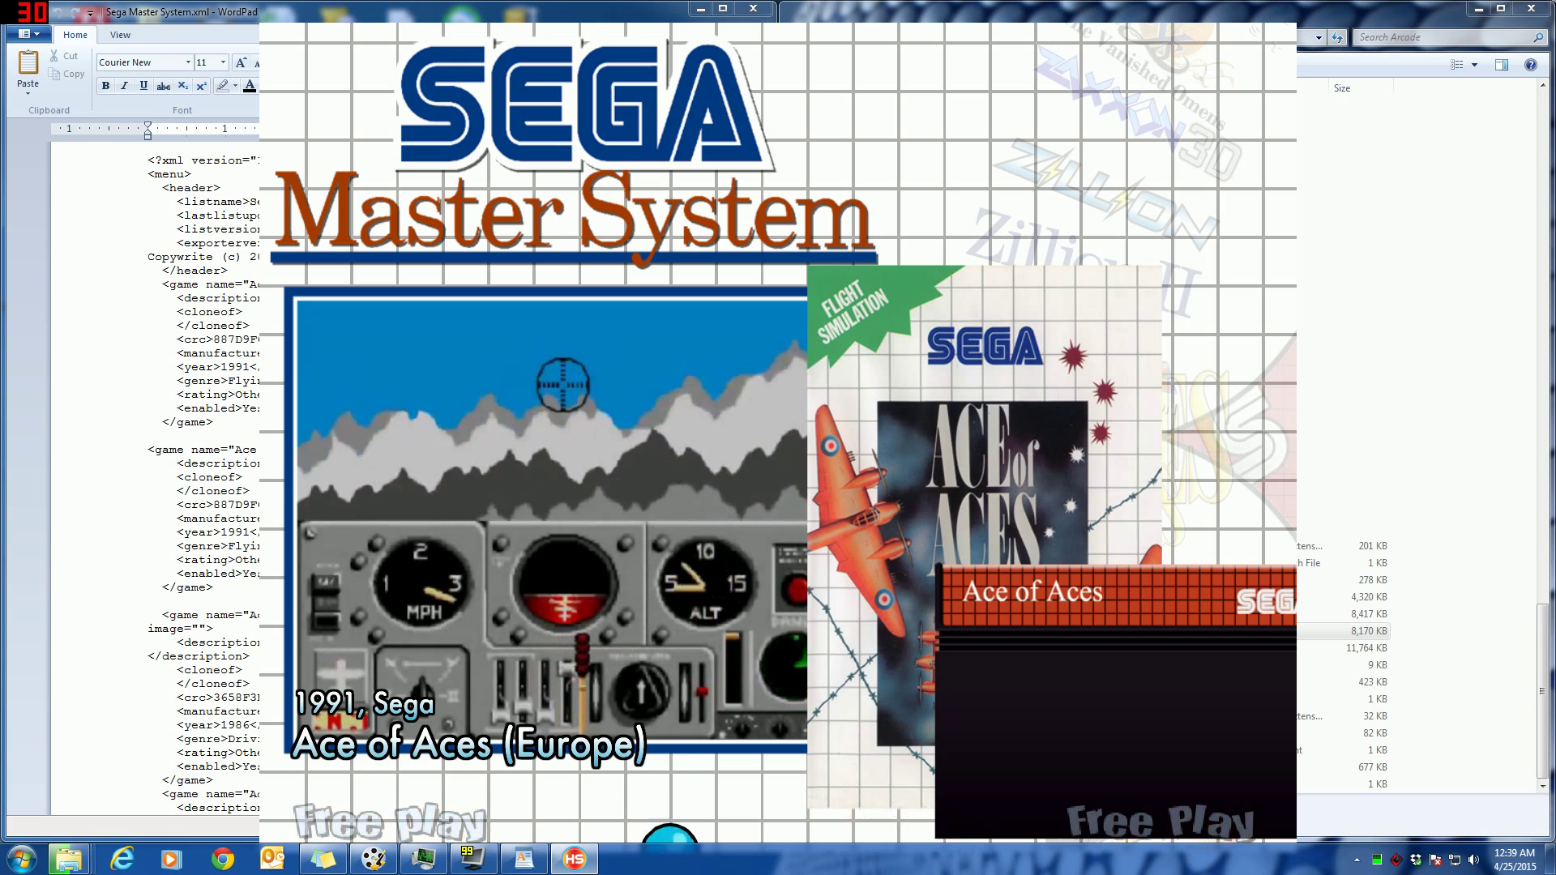
pyautogui.press('f')
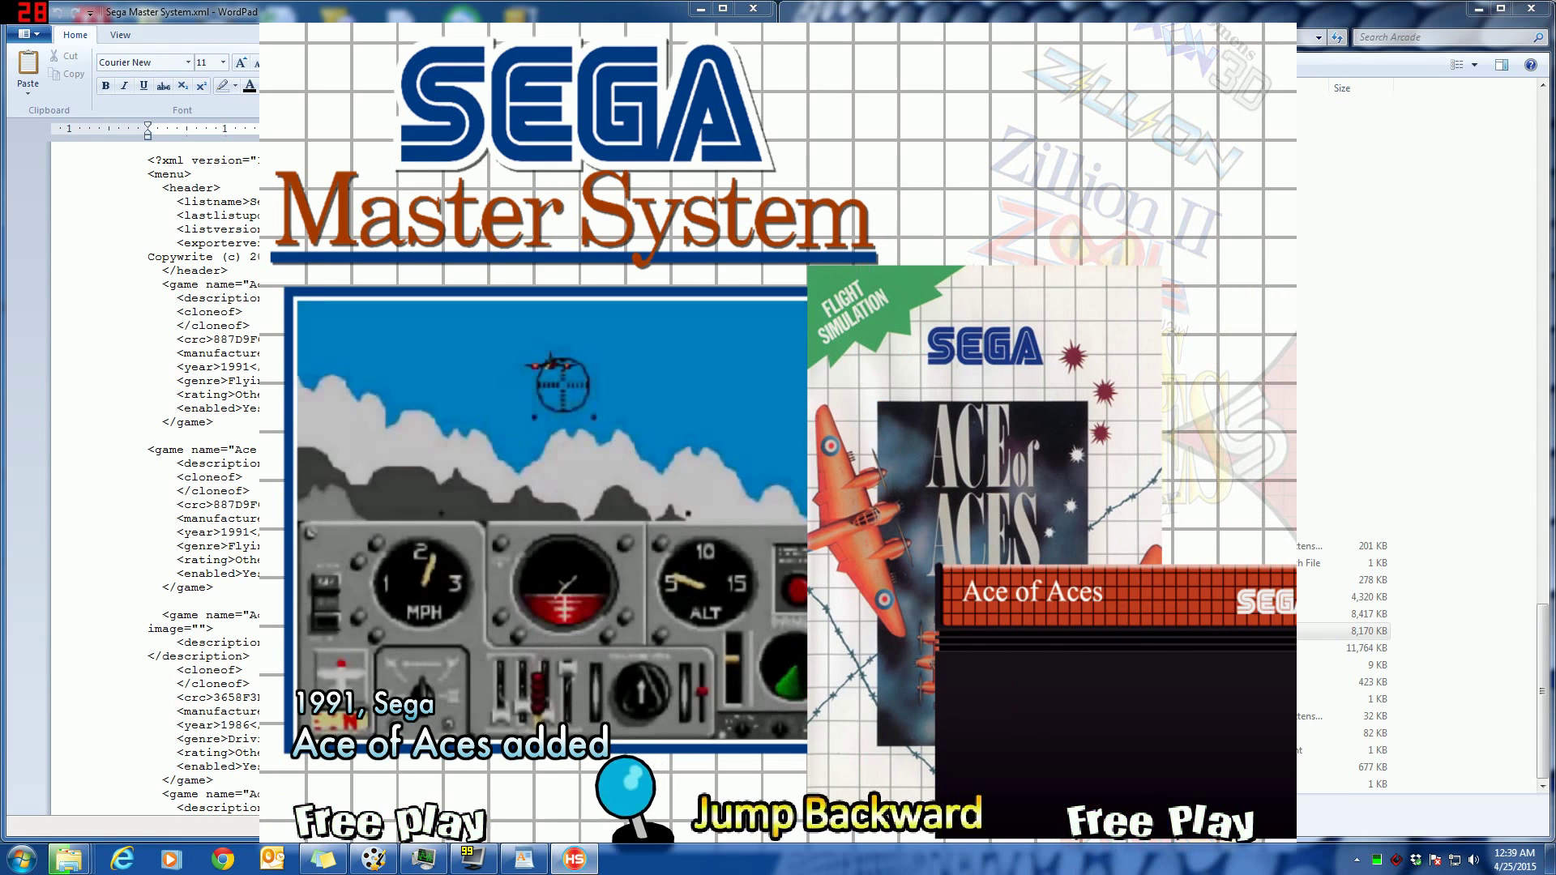